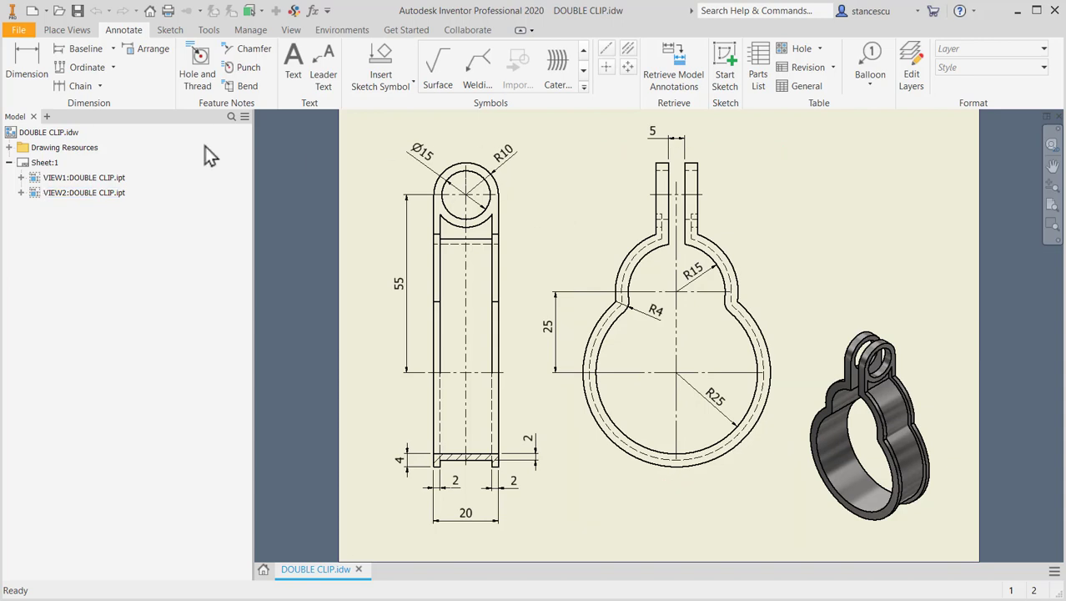
- Create a new part from the metric Standard (mm).ipt template and start a 2D sketch on the XY plane
click(34, 12)
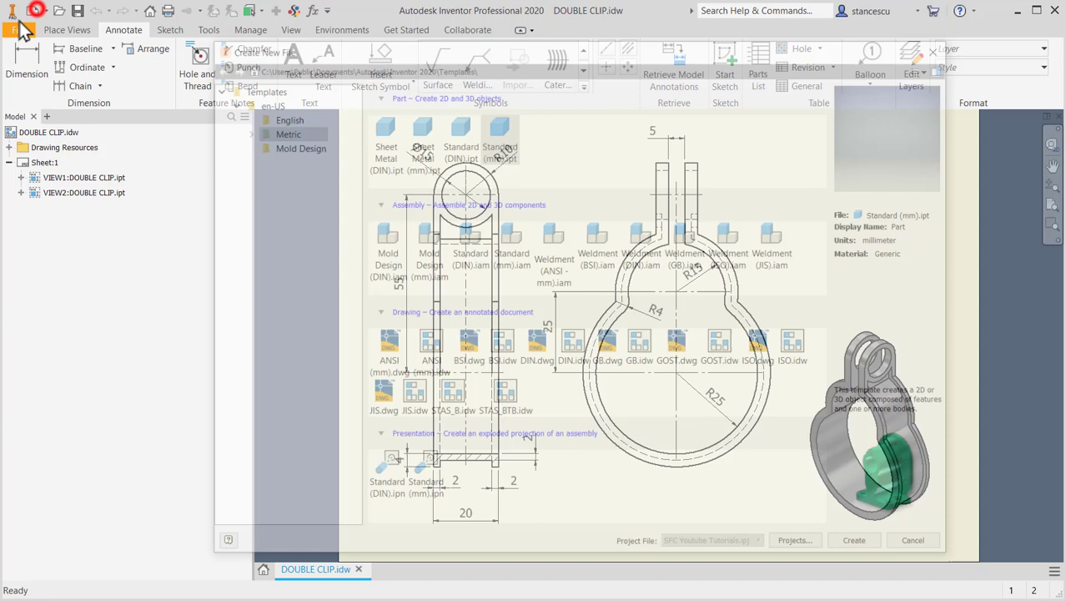
double_click(498, 127)
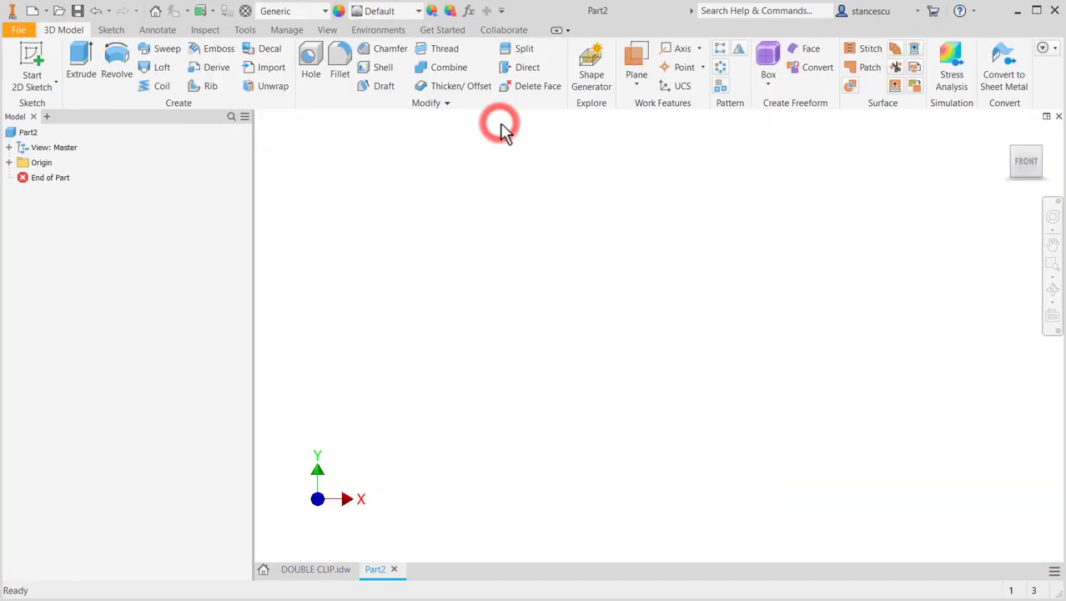
click(25, 50)
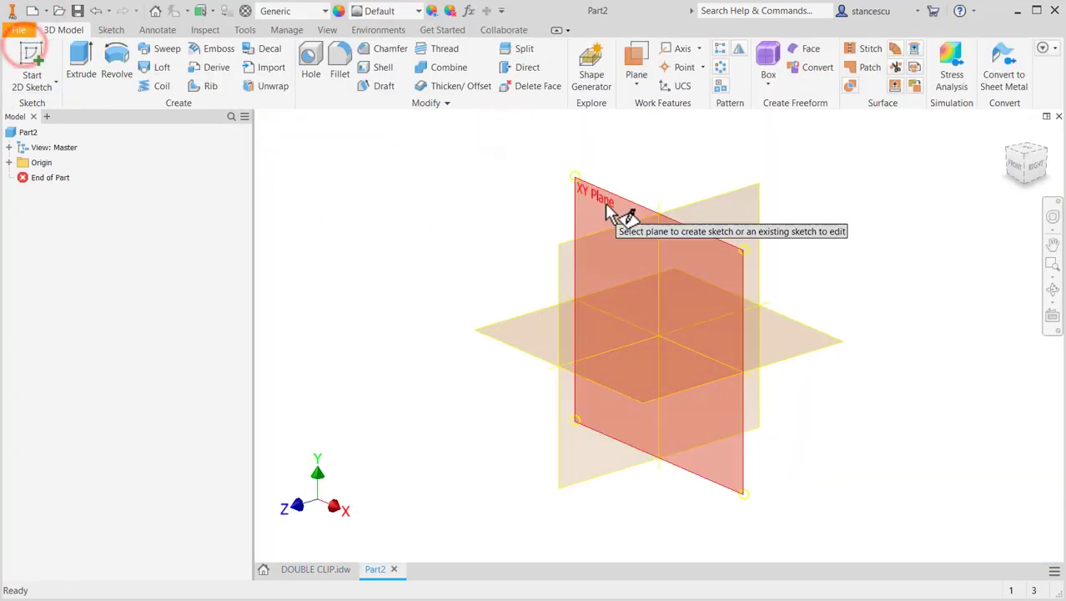
click(605, 202)
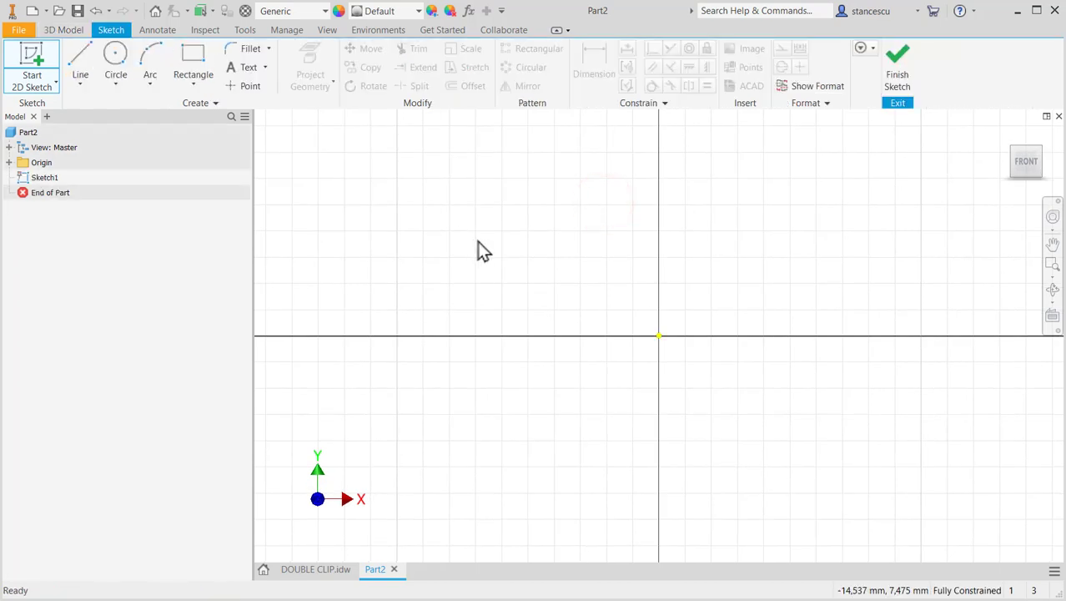
- Sketch a circle with a 25 mm radius centred on the origin
click(112, 68)
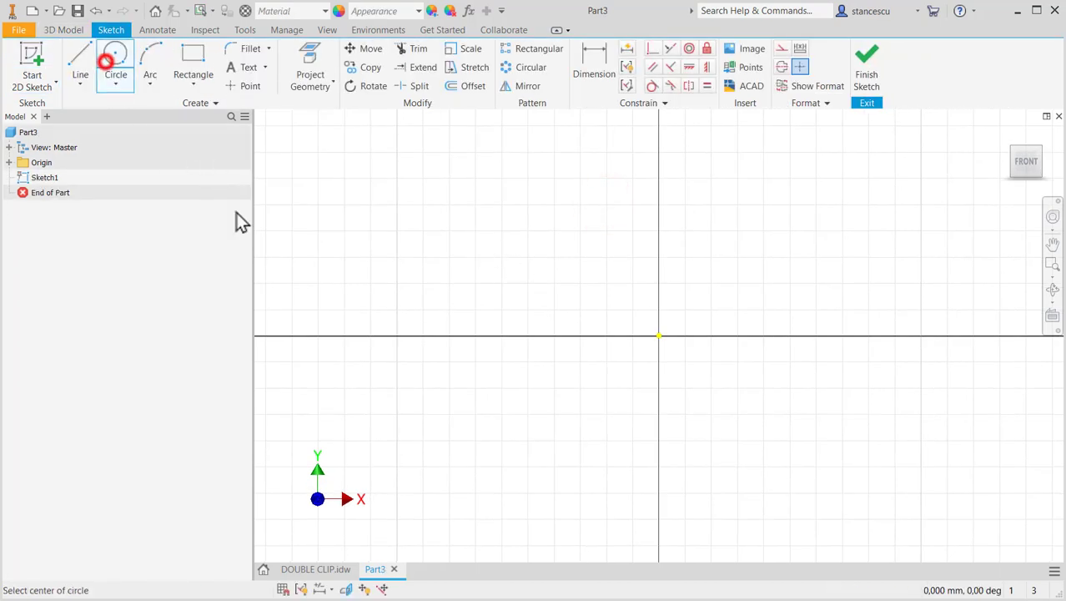
click(659, 336)
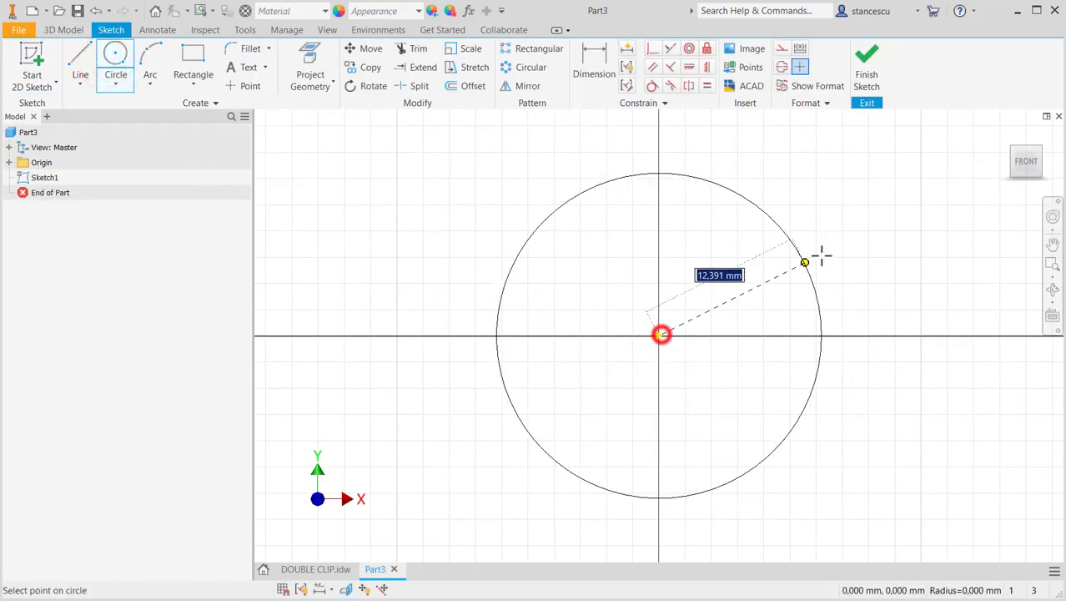
text(25)
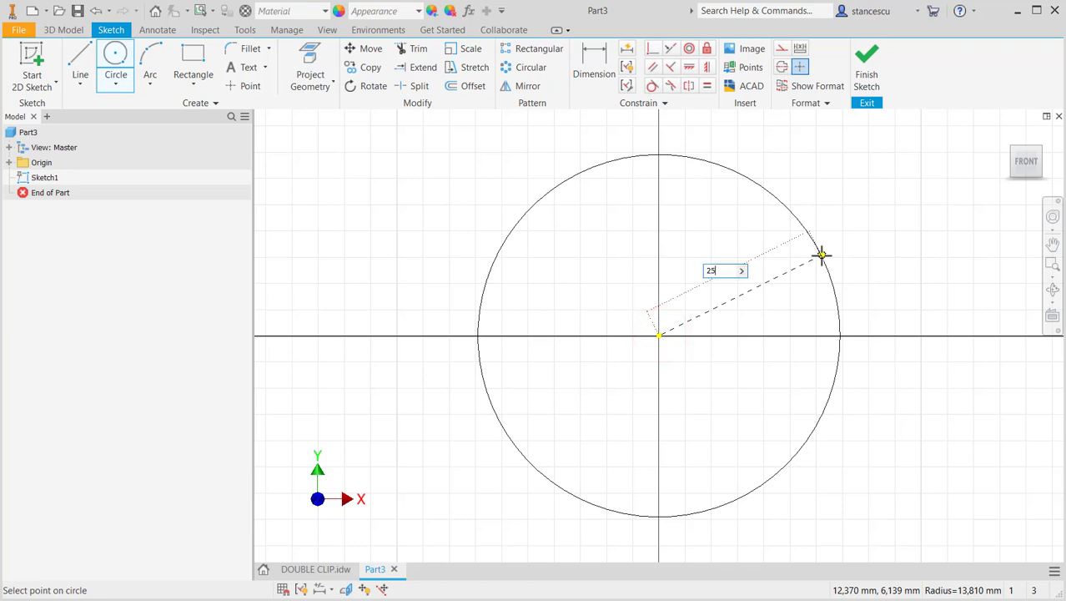
key(Return)
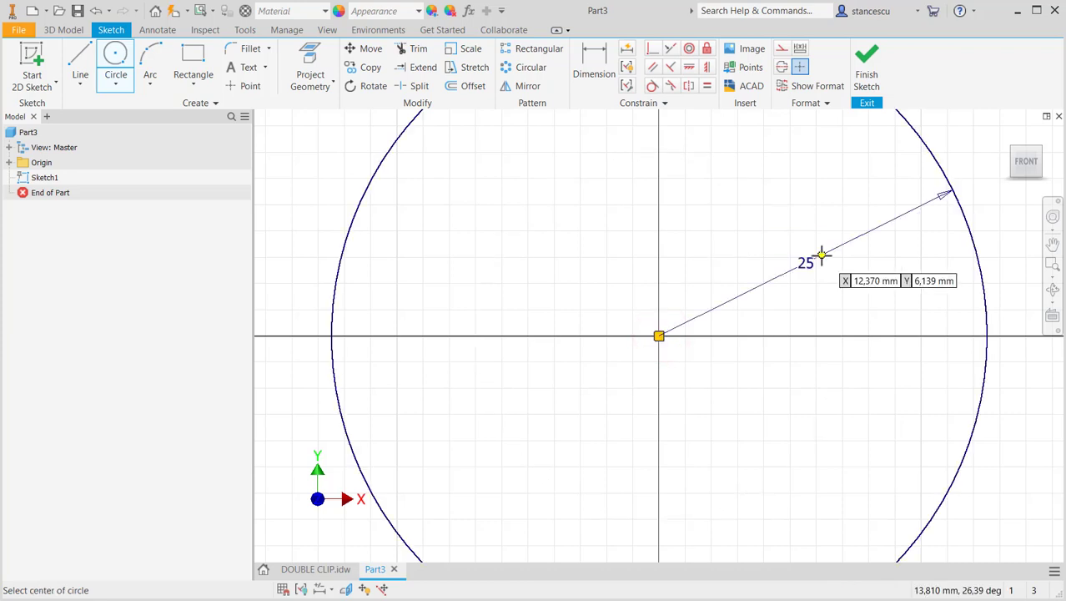
- Sketch a second circle with a 15 mm radius above the 25 mm radius circle
scroll(785, 262, down, 10)
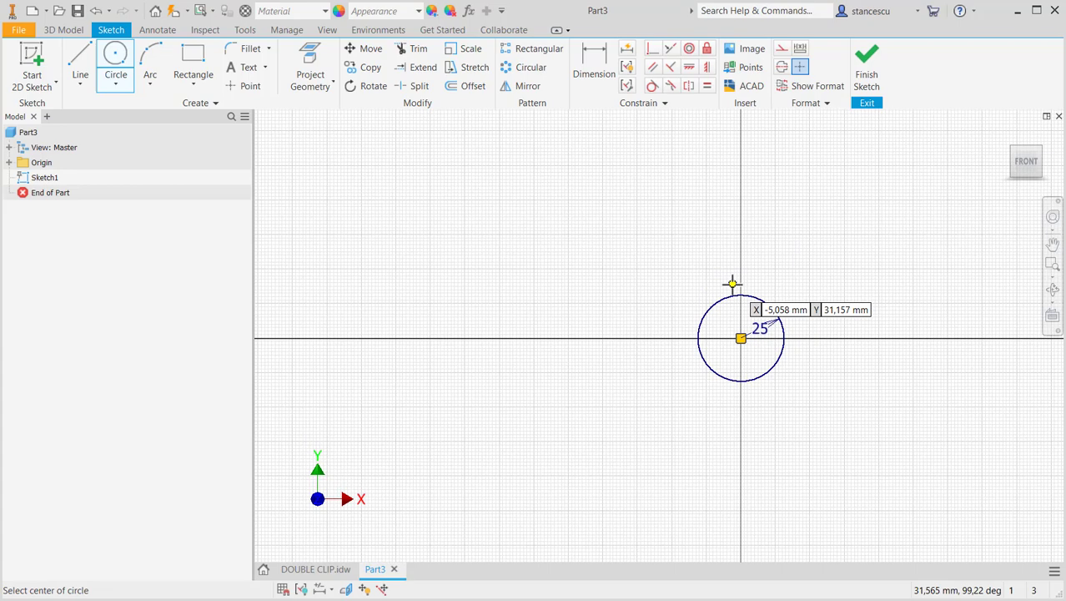
click(720, 251)
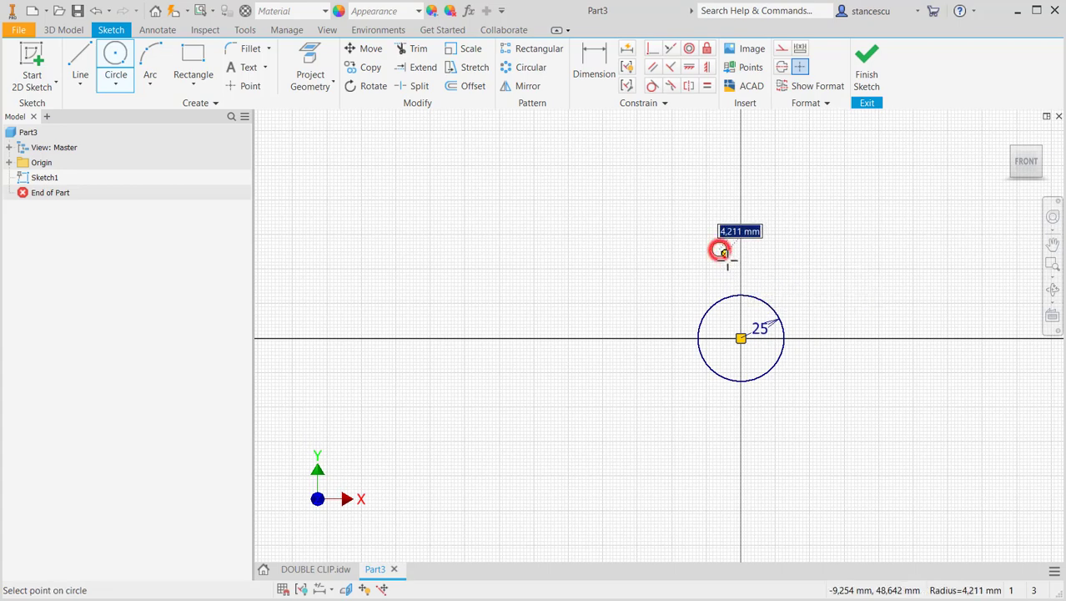
text(1)
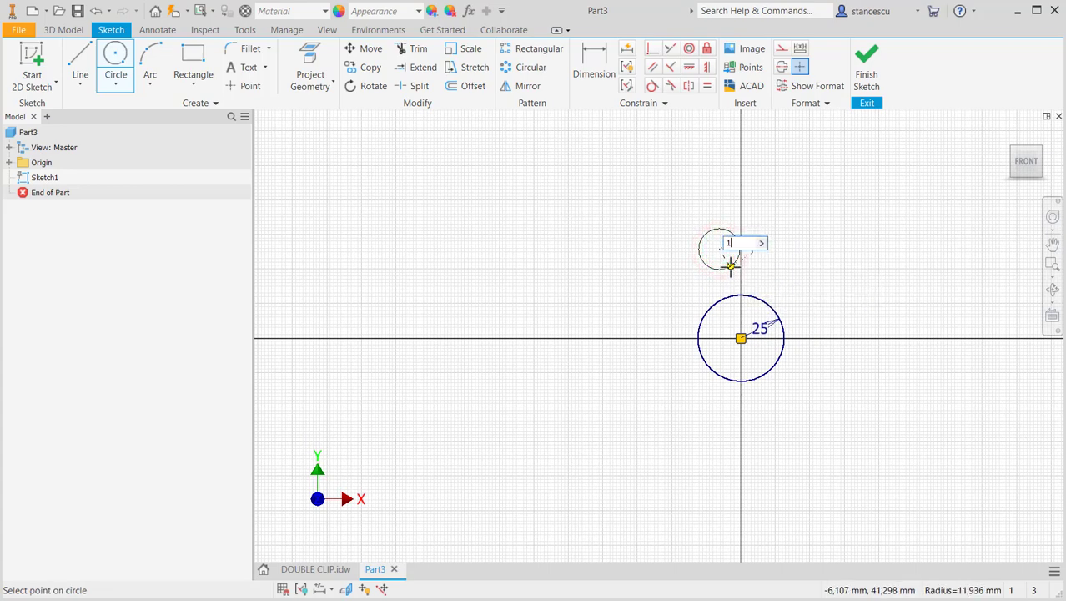
text(5)
key(Return)
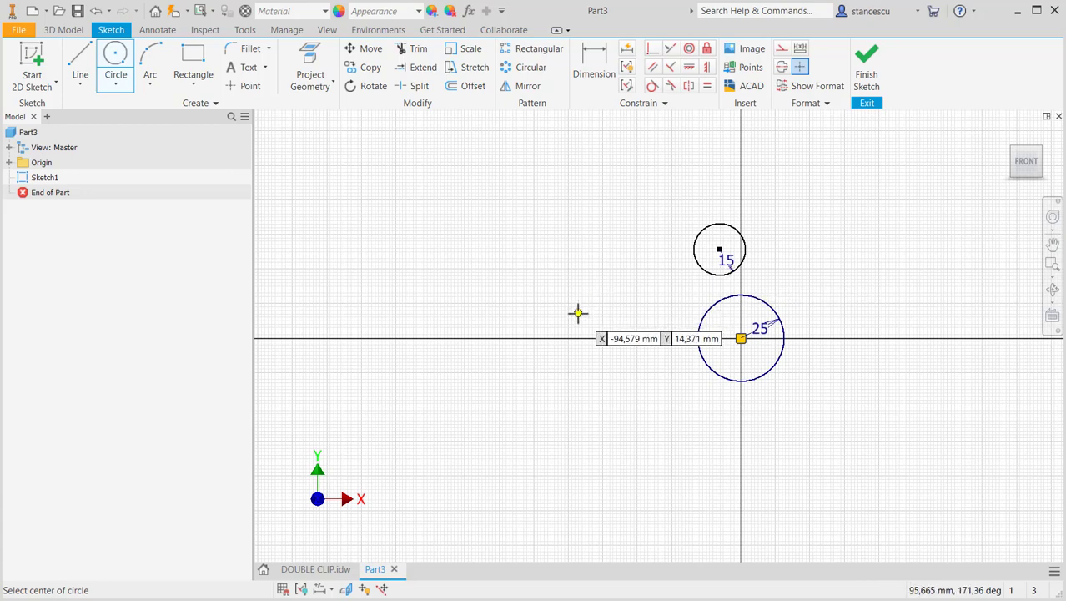
- Align the small circle's centre vertically with the large circle's centre using a Vertical constraint
click(706, 67)
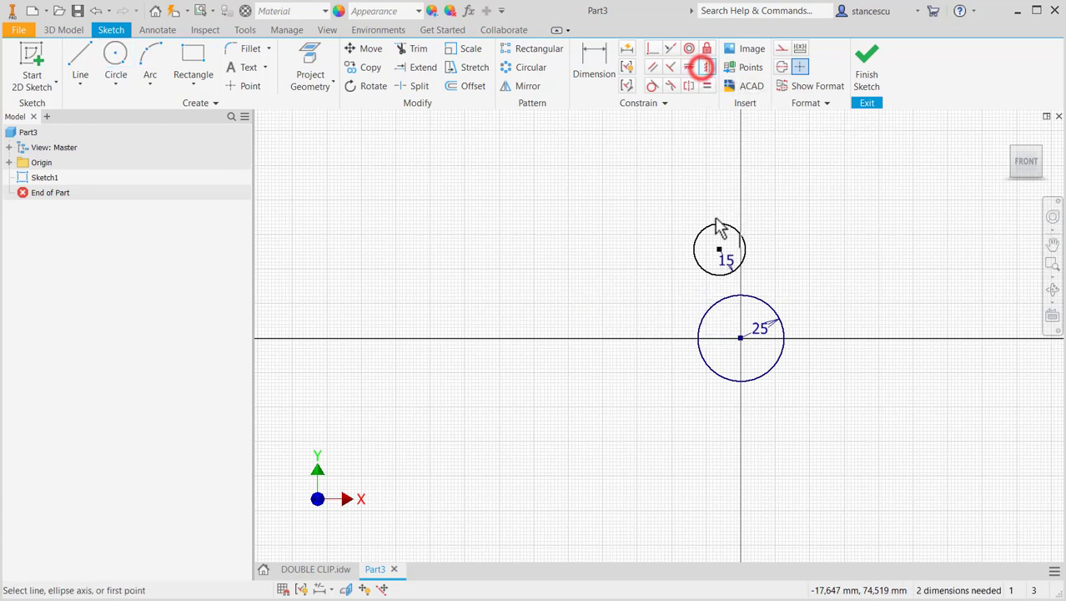
click(719, 250)
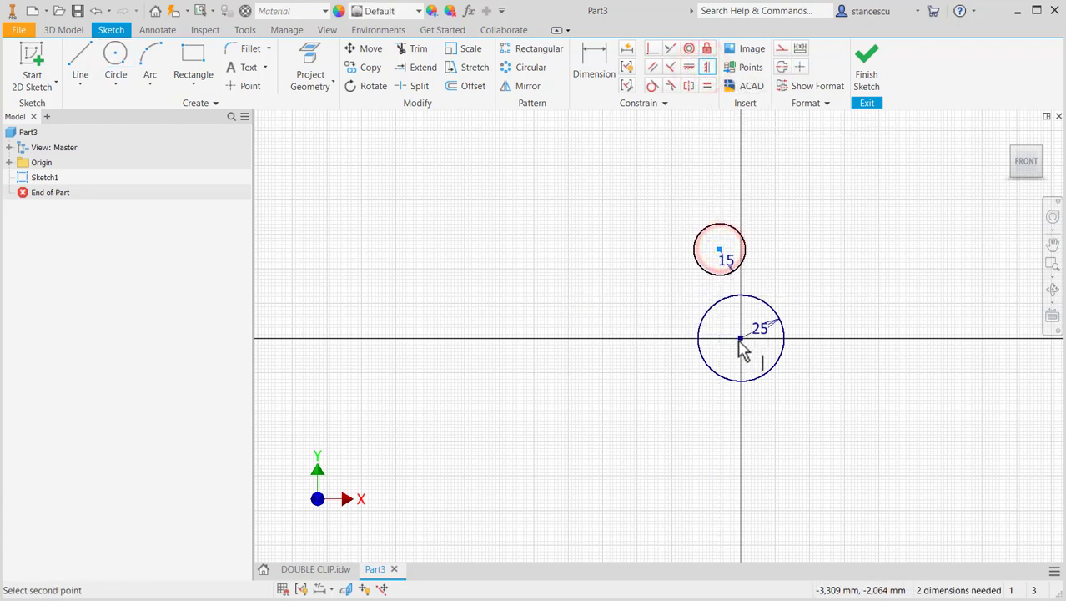
click(740, 338)
- Dimension the vertical distance between the two circle centres and set it to 25 mm
click(594, 64)
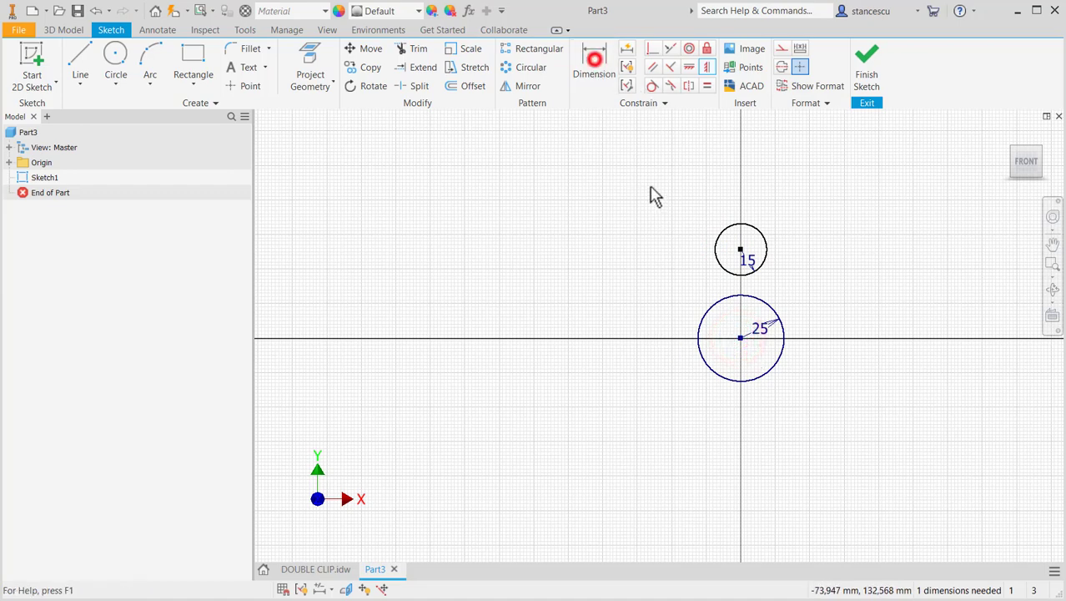
click(711, 254)
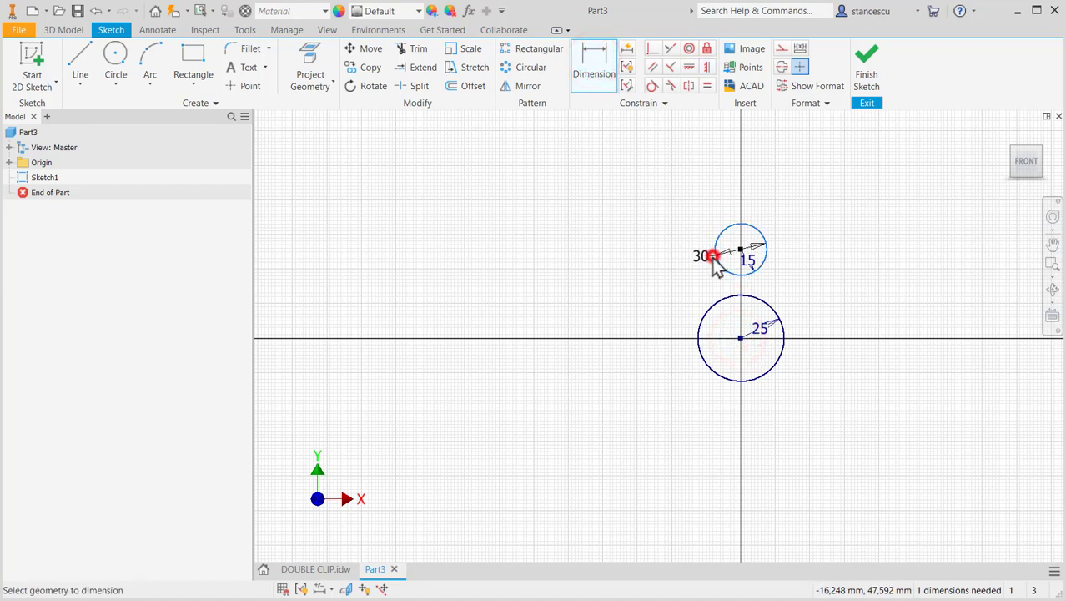
click(703, 311)
click(665, 287)
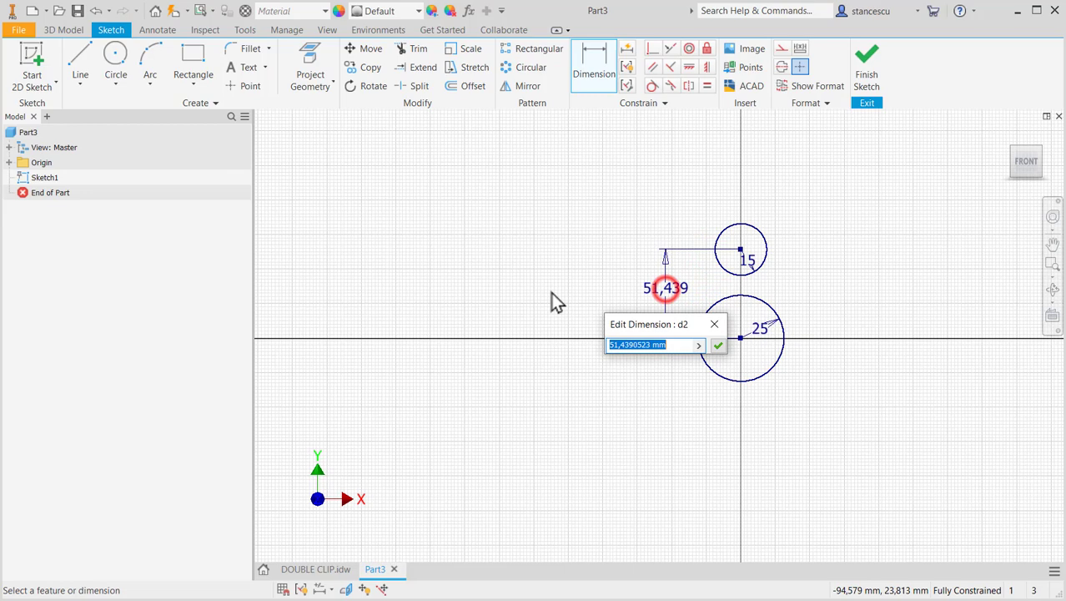
text(25)
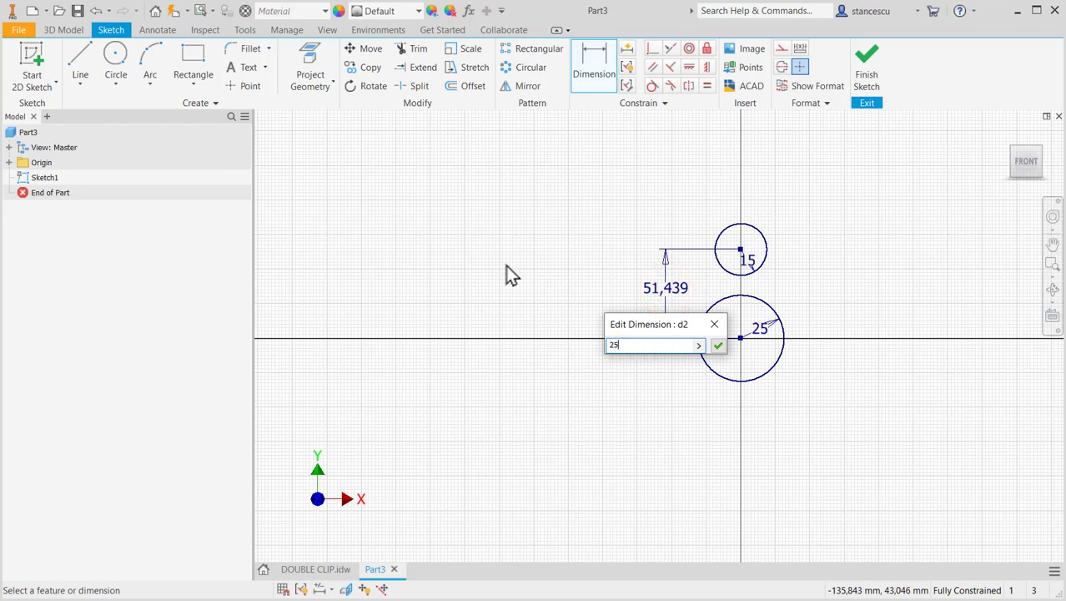
key(Return)
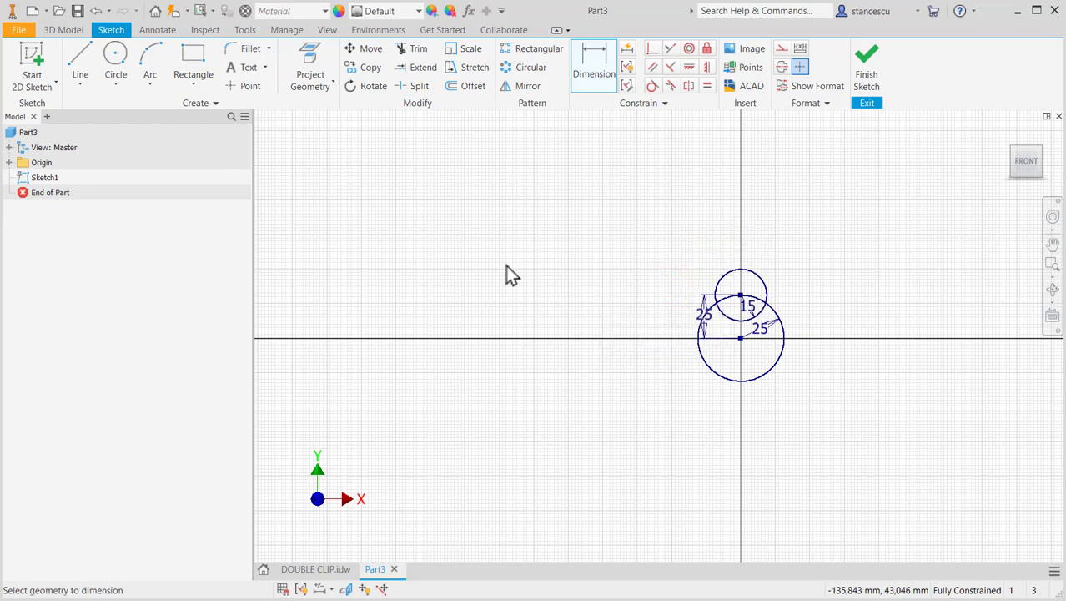
- Trim the overlapping inner arcs of both circles to leave one double-lobed outline
key(Home)
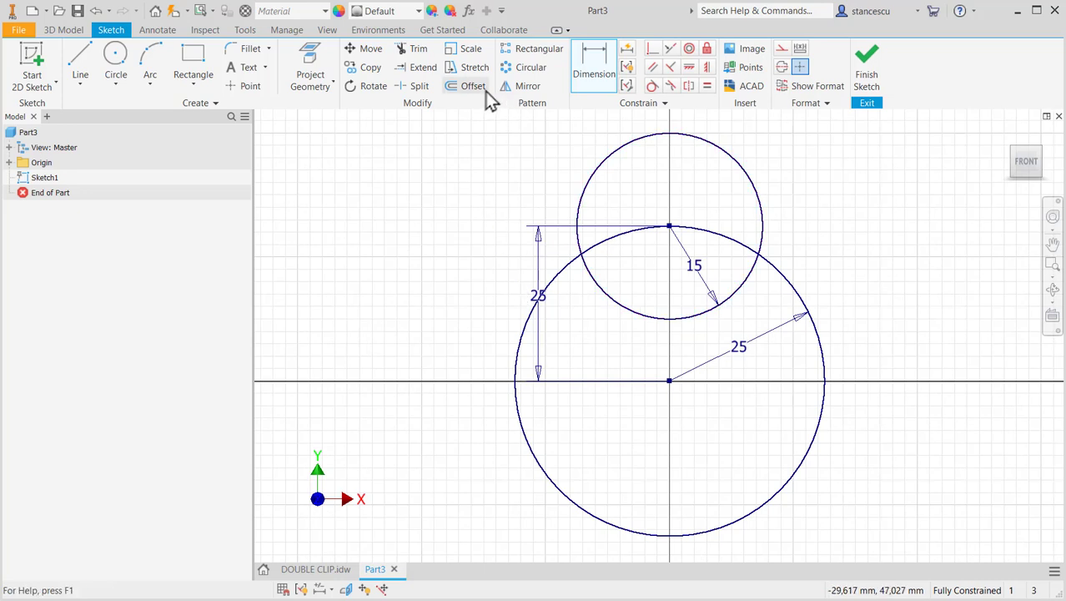
click(403, 53)
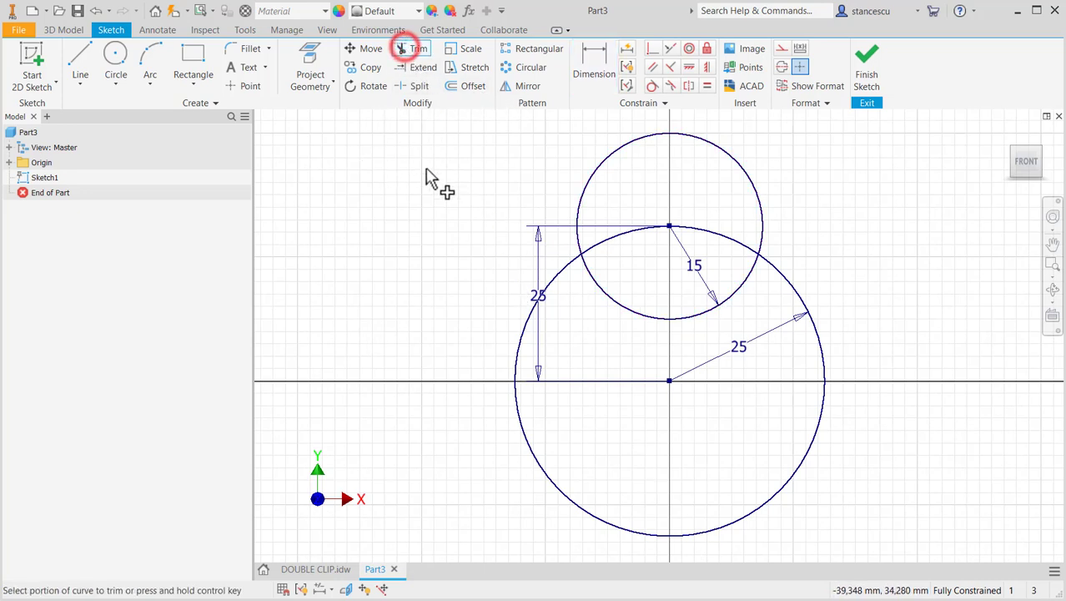
click(716, 208)
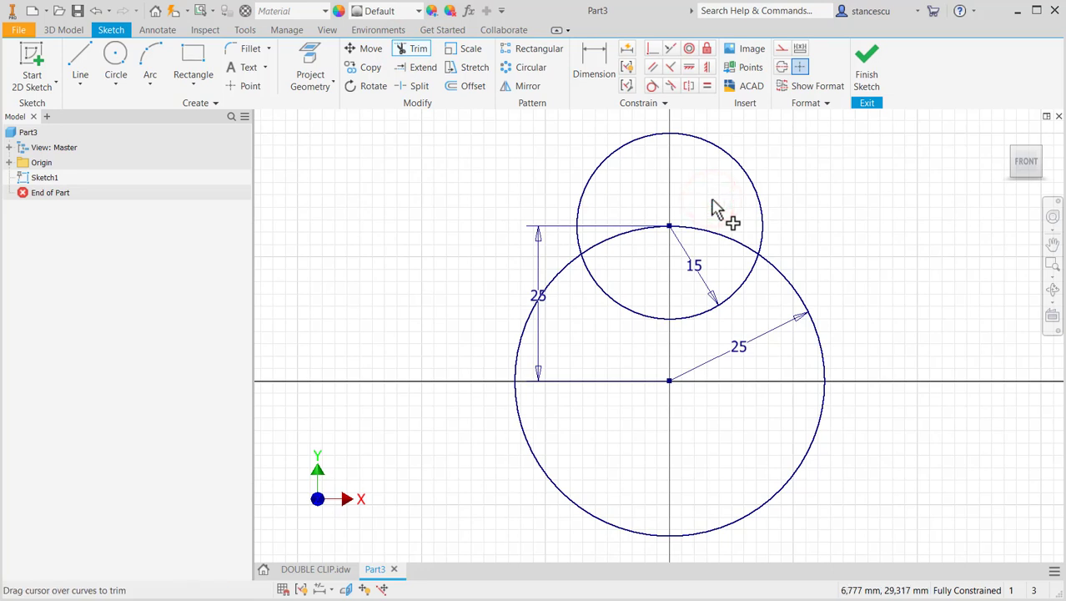
drag(716, 229, 723, 320)
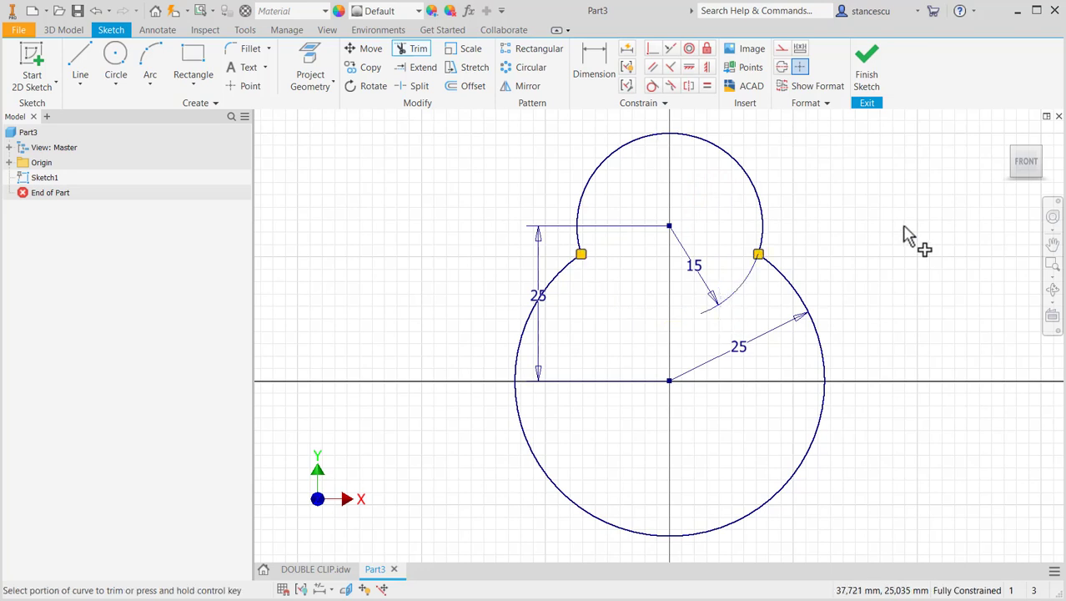
- Draw two parallel vertical lines ending on the upper arc, one on each side of the vertical axis, following the clip drawing
click(307, 569)
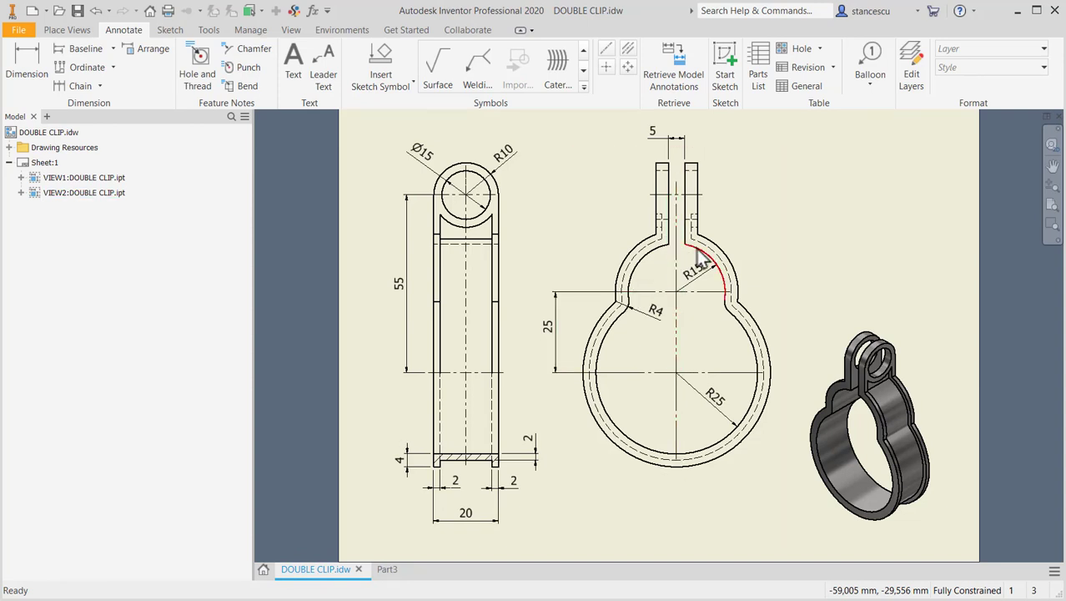
click(387, 568)
middle_drag(696, 288, 710, 418)
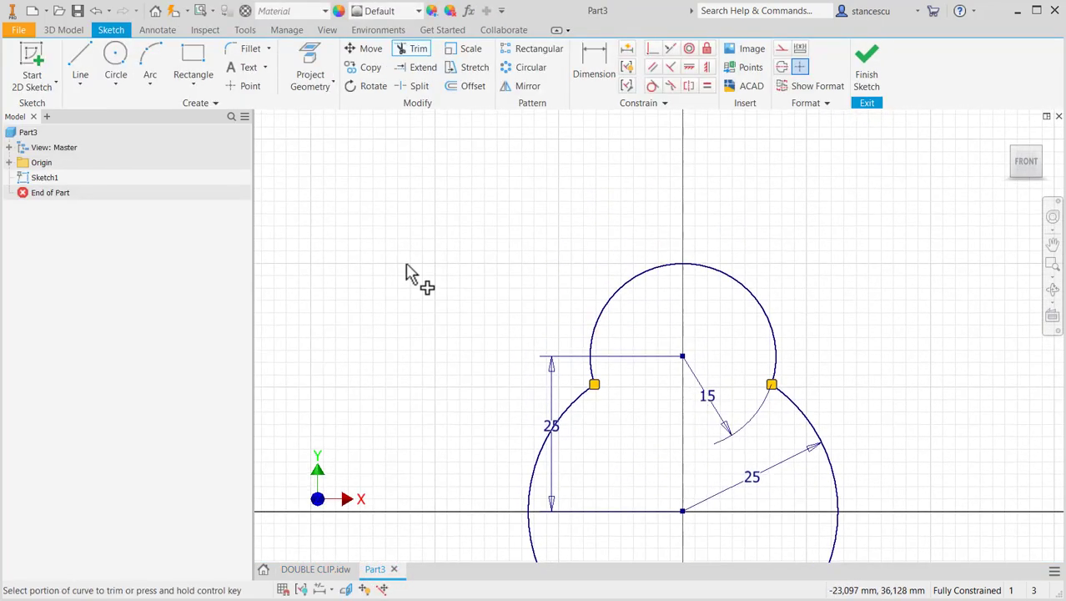
click(75, 56)
click(658, 185)
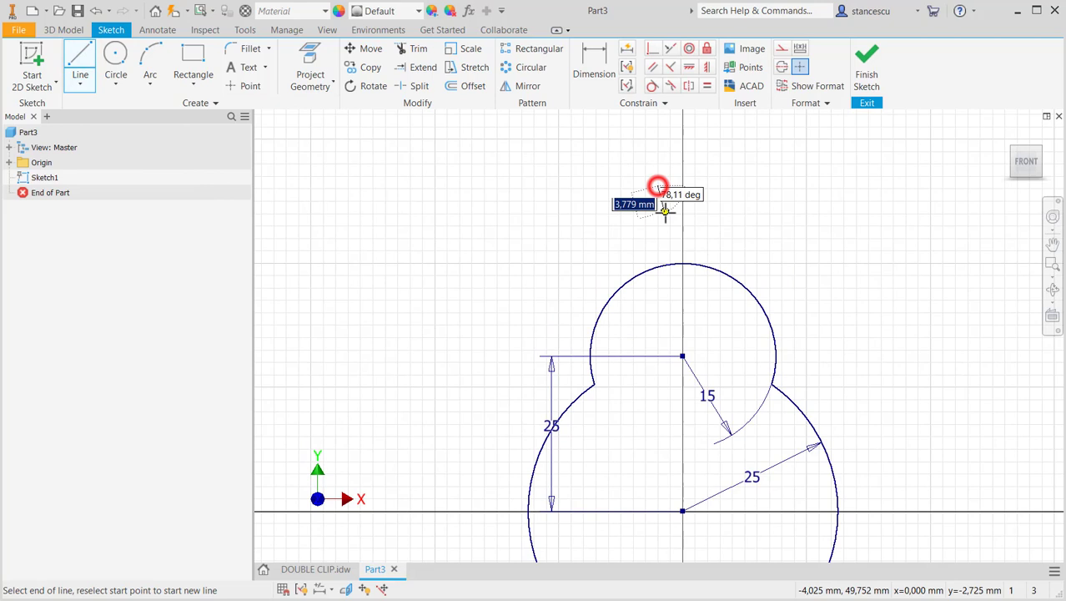
click(658, 266)
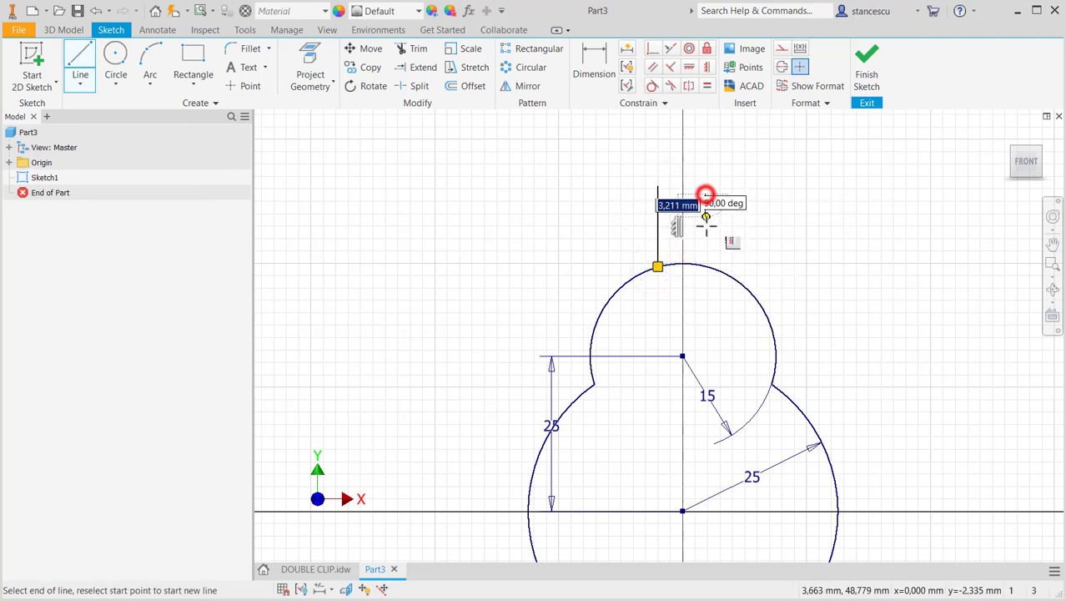
double_click(706, 266)
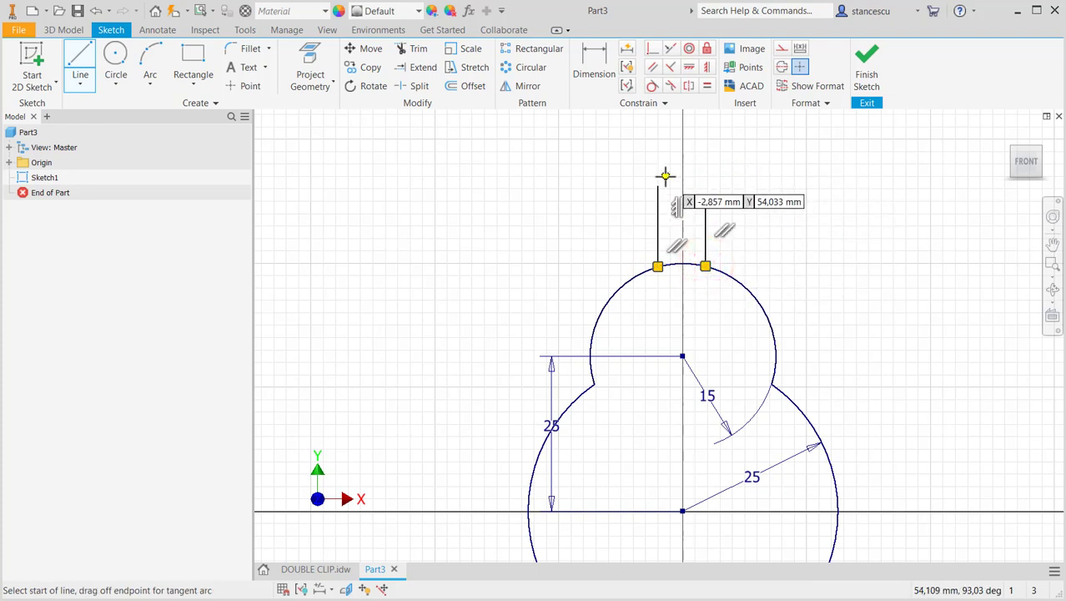
- Join the upper ends of the two vertical lines with a horizontal line and trim the overhanging line end
click(706, 193)
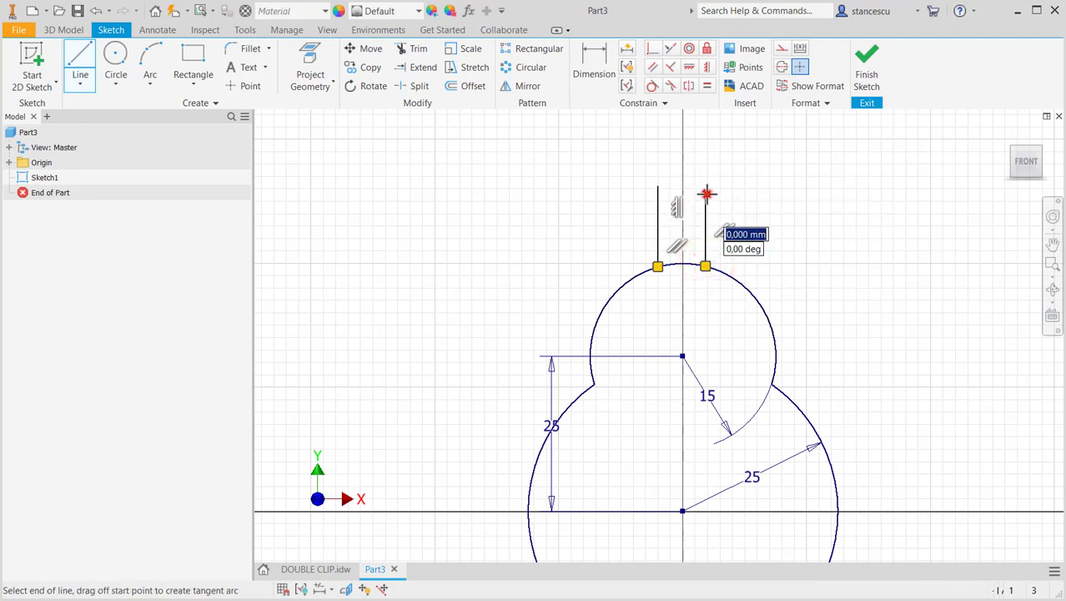
double_click(657, 193)
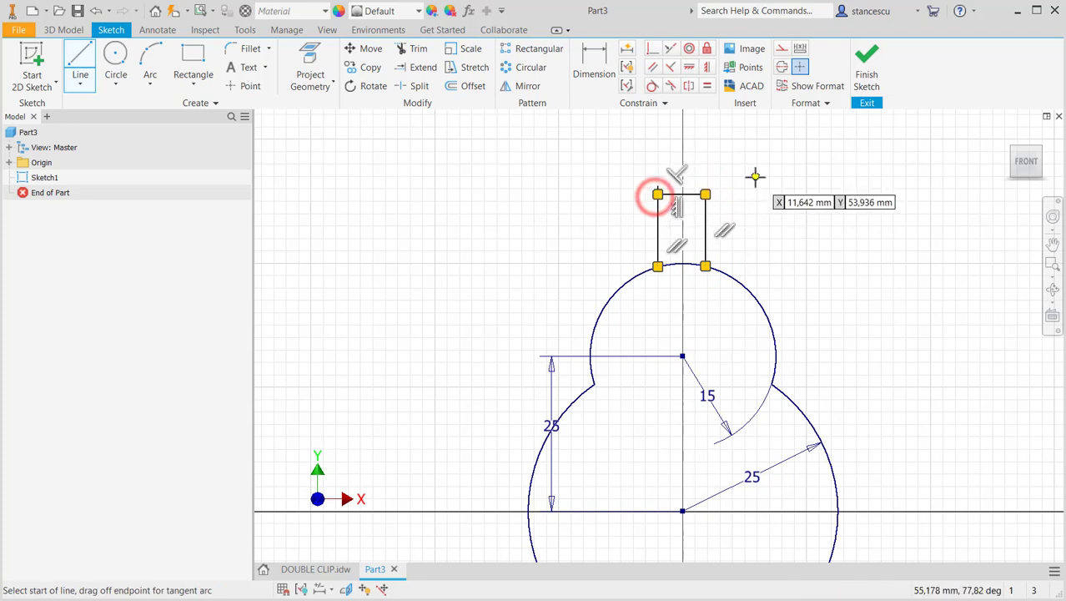
key(Escape)
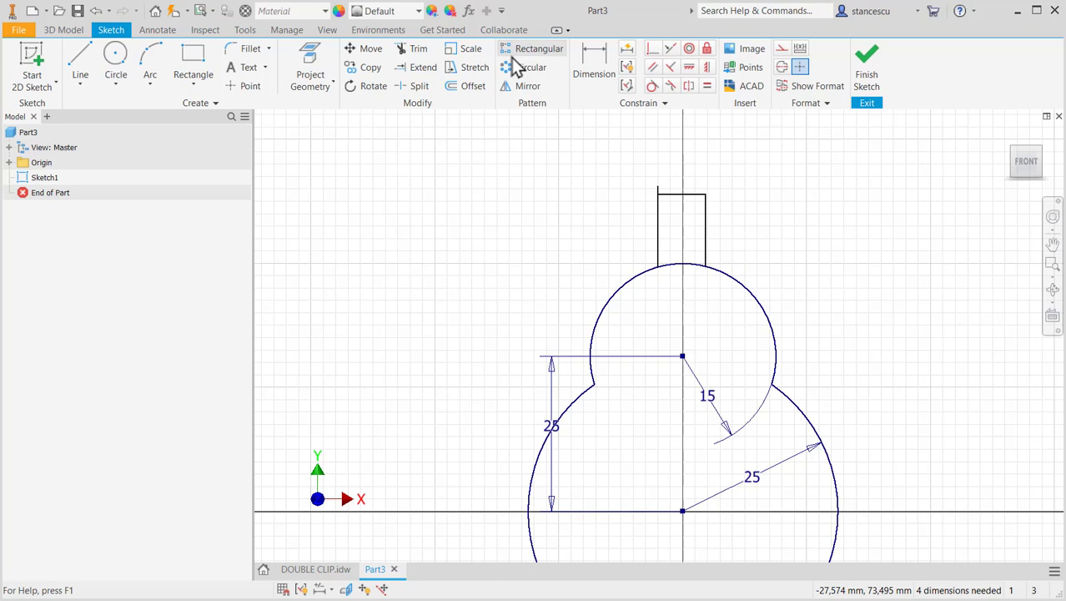
click(420, 49)
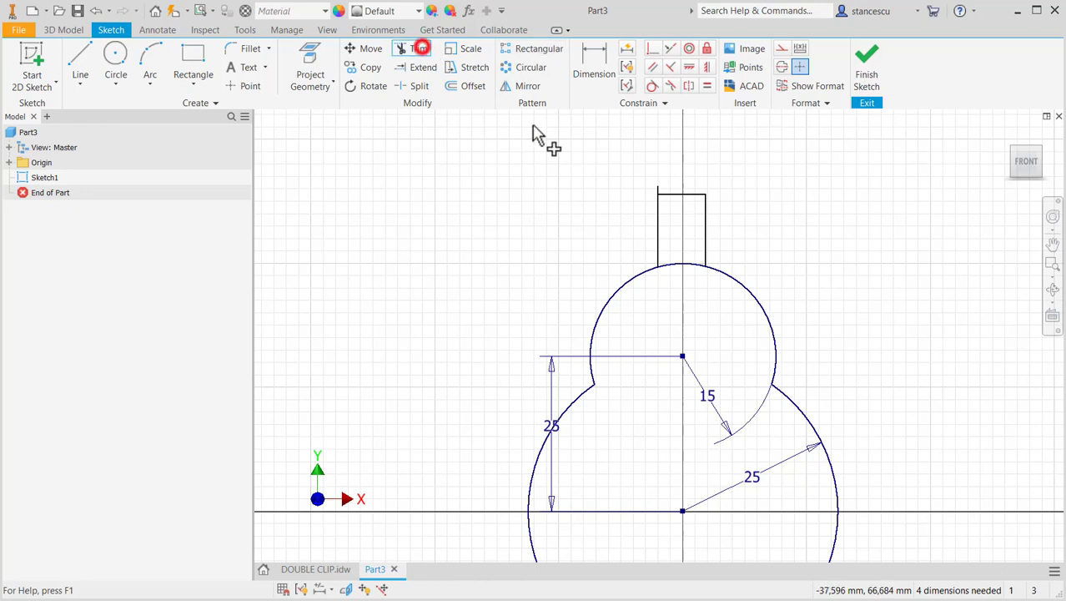
click(657, 190)
- Apply an Equal constraint to the two vertical lines above the upper arc
click(706, 86)
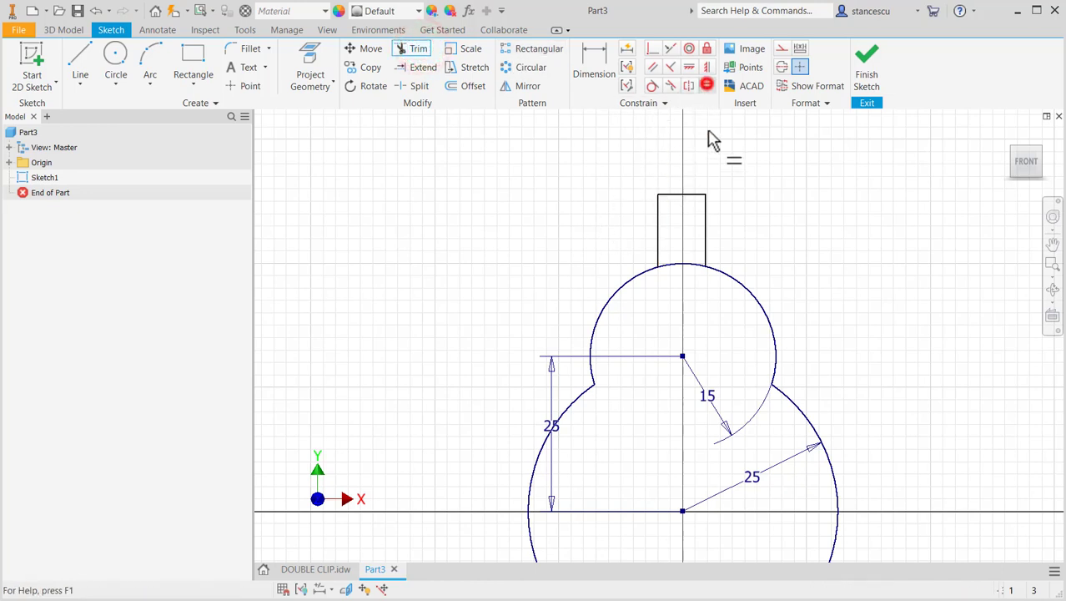
click(655, 230)
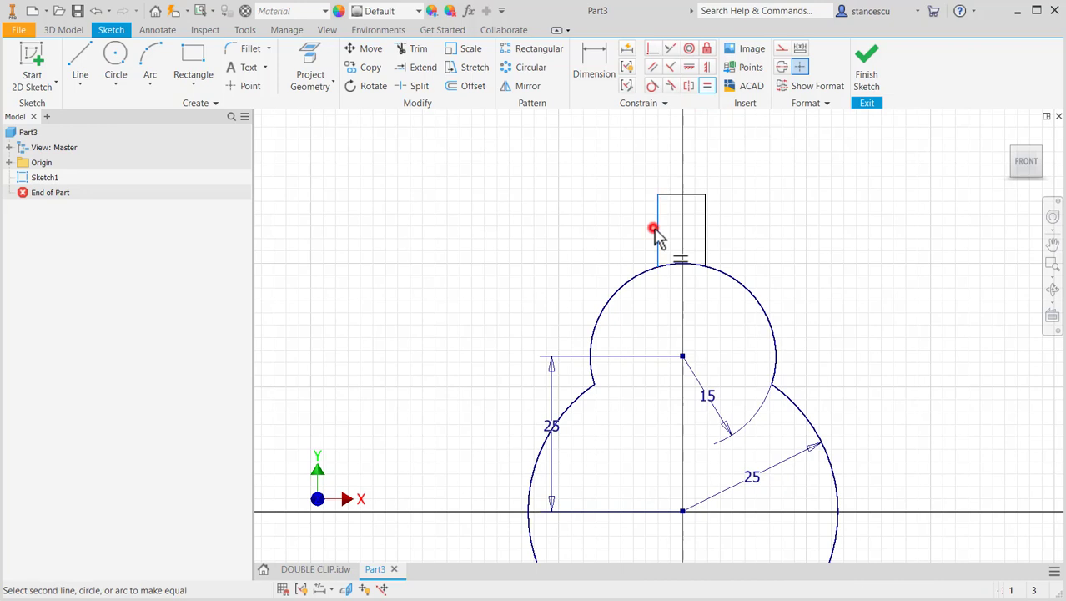
click(703, 234)
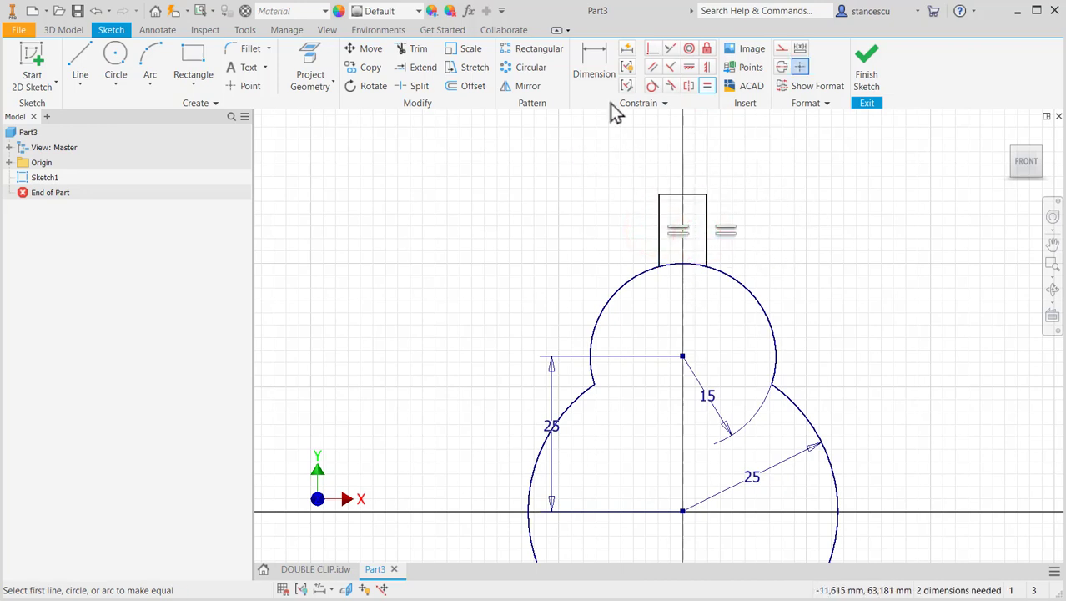
- Dimension the distance between the two vertical slot lines above the upper arc as 5 mm
click(594, 63)
click(658, 205)
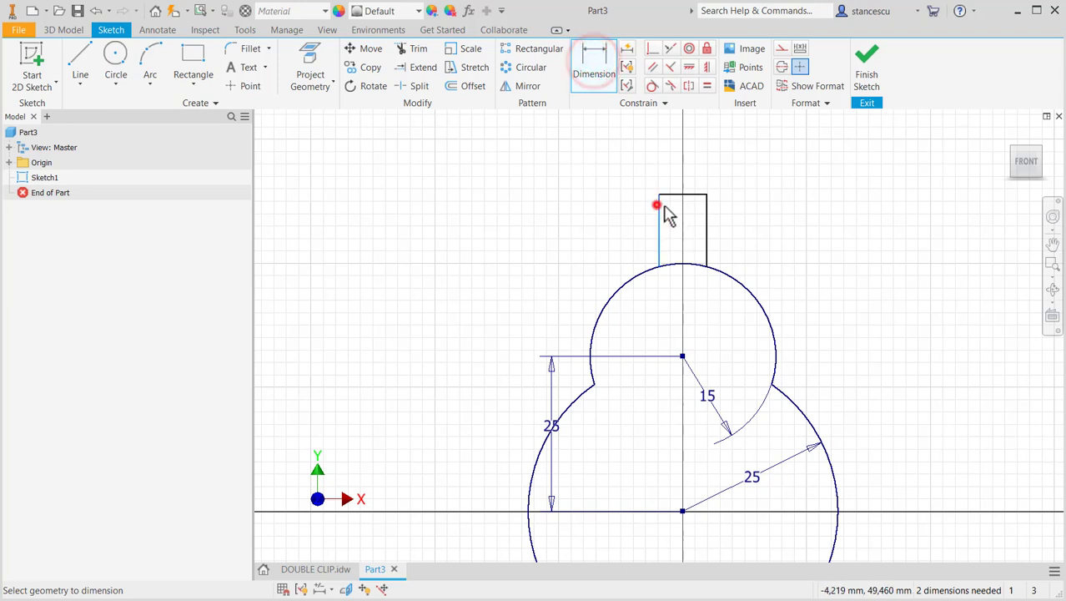
click(705, 206)
click(698, 161)
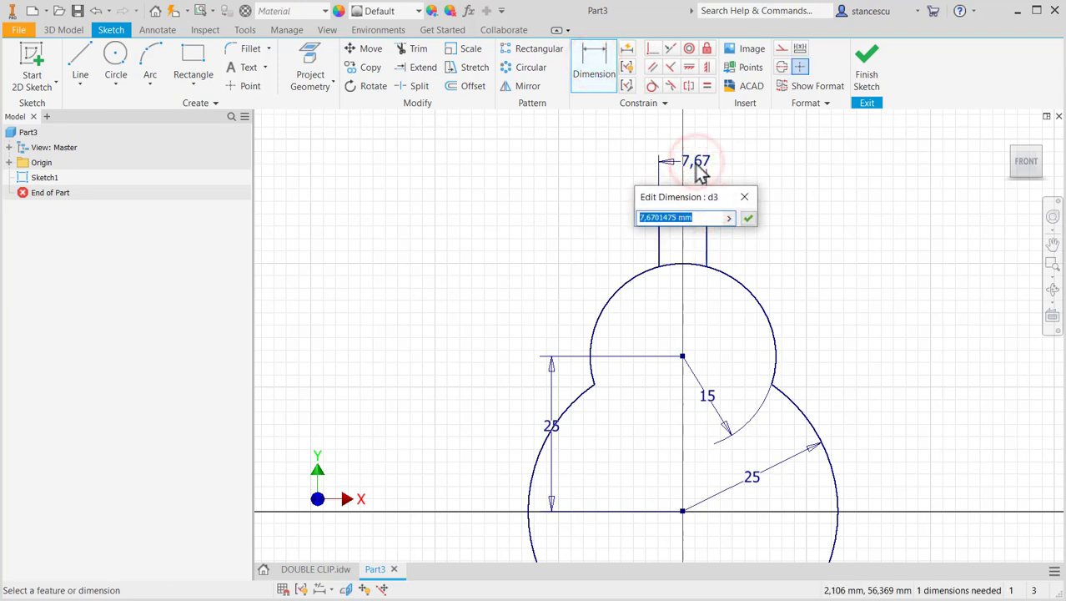
text(5)
key(Return)
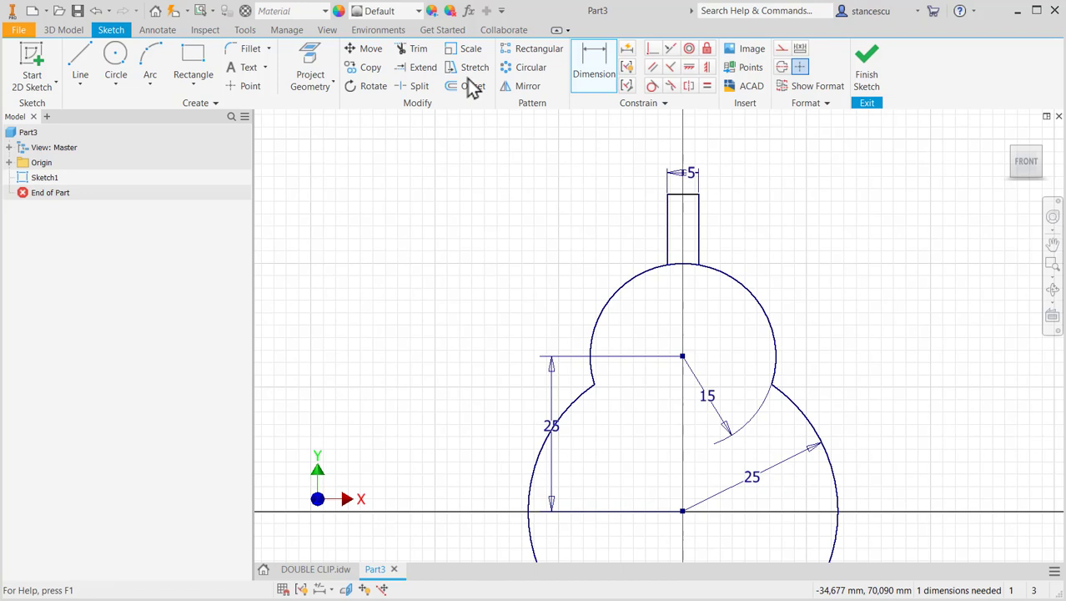
- Trim the upper arc segment between the two vertical slot lines to open the profile
click(420, 50)
click(681, 269)
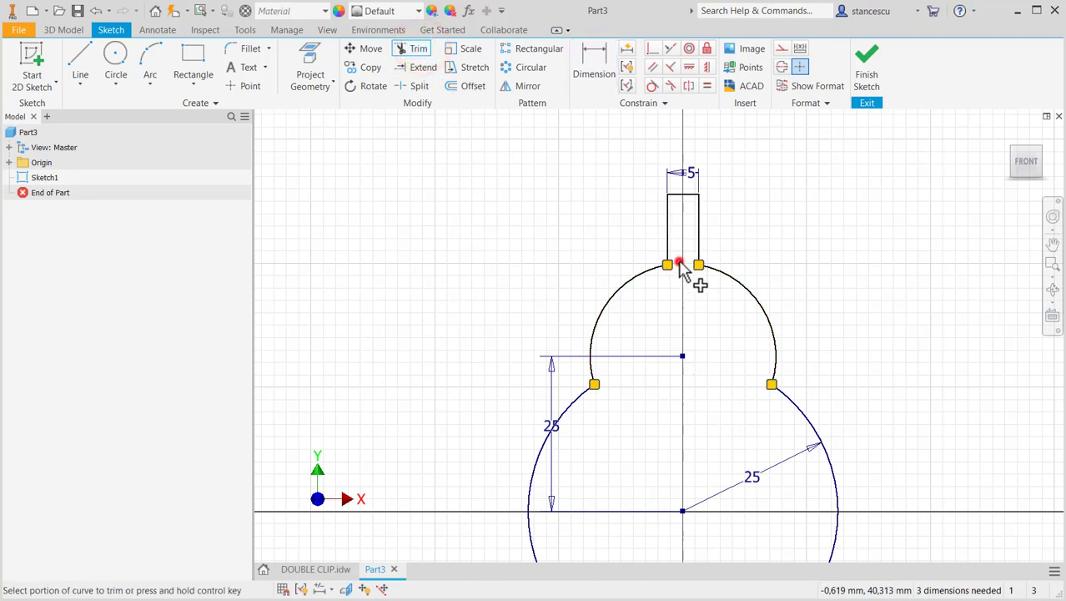
key(Escape)
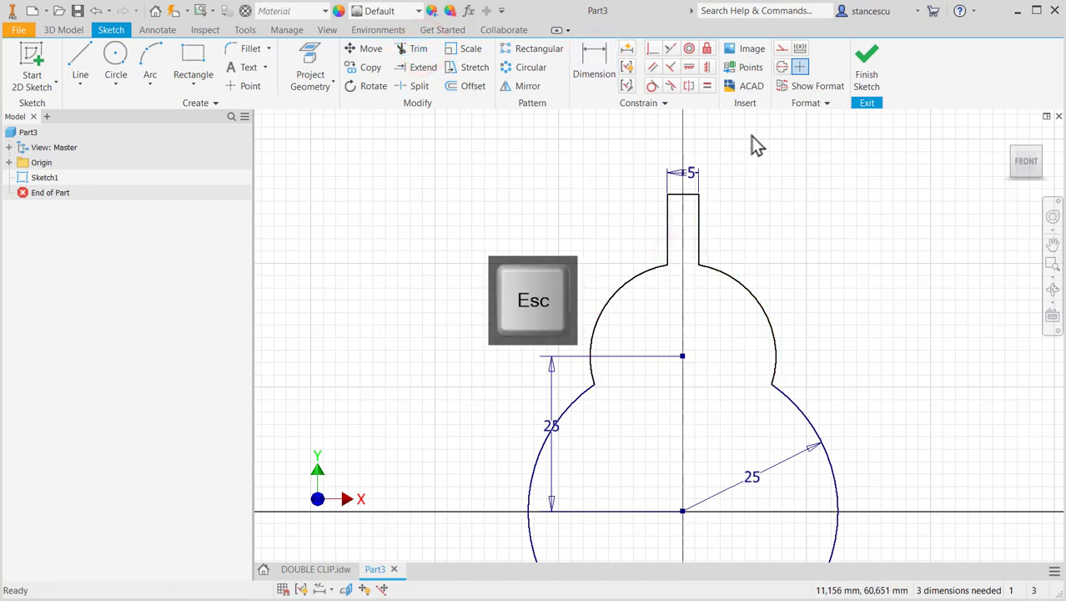
- Convert the three slot lines above the upper arc to construction geometry
drag(755, 136, 624, 244)
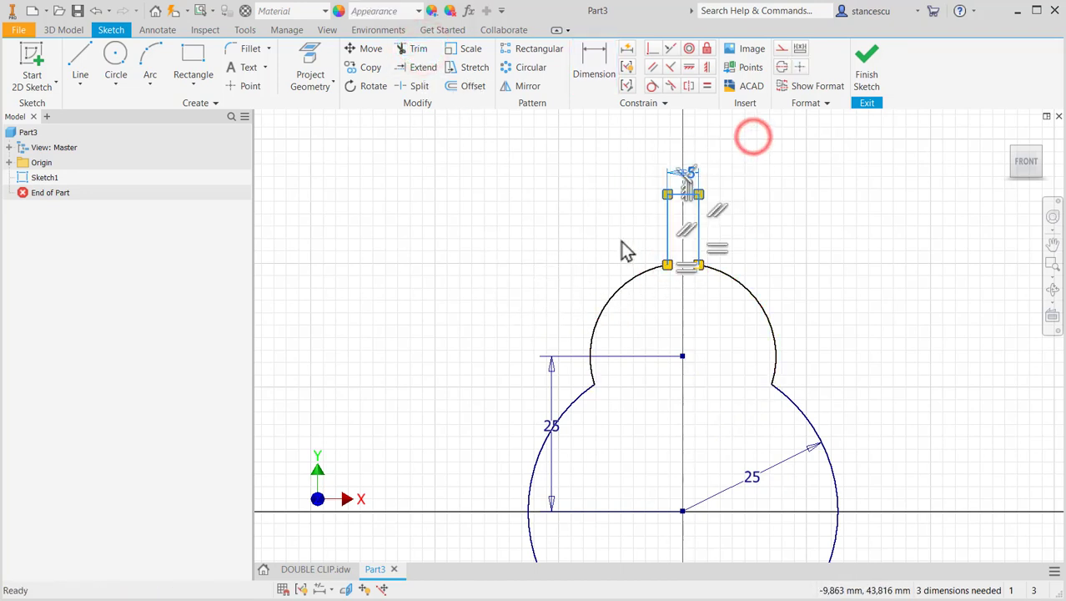
click(782, 49)
click(818, 204)
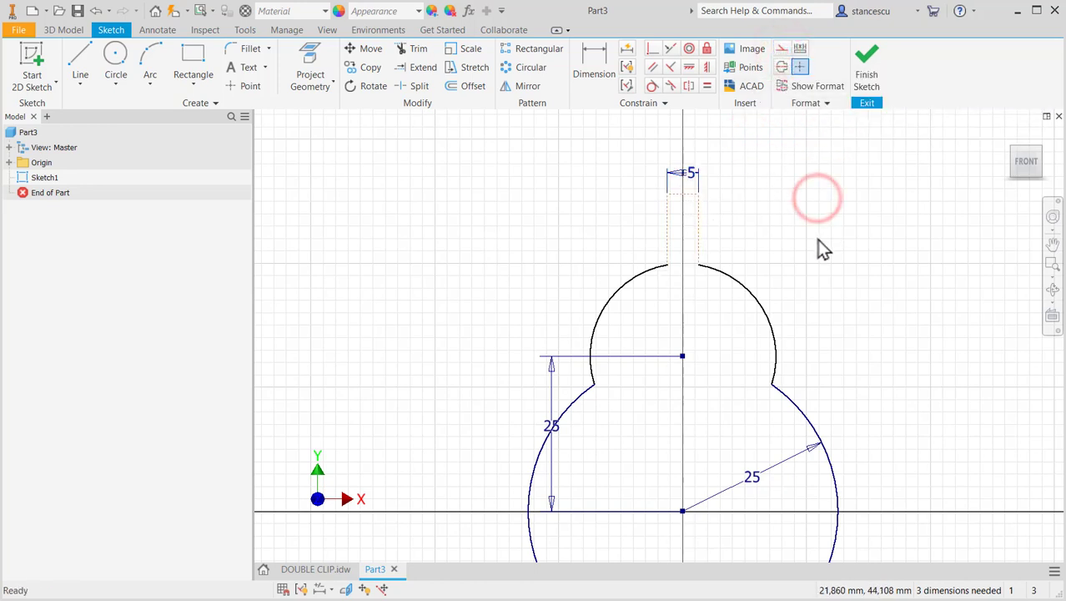
- Fillet both junctions between the upper and lower arcs with a 4 mm radius, as specified in the clip drawing
middle_drag(819, 237, 818, 145)
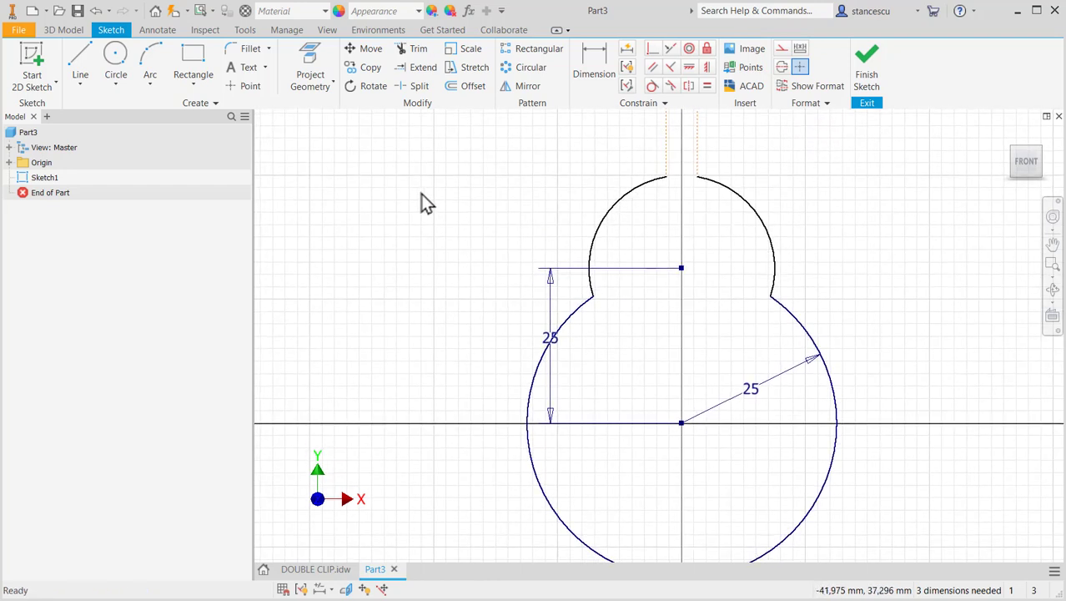
click(333, 569)
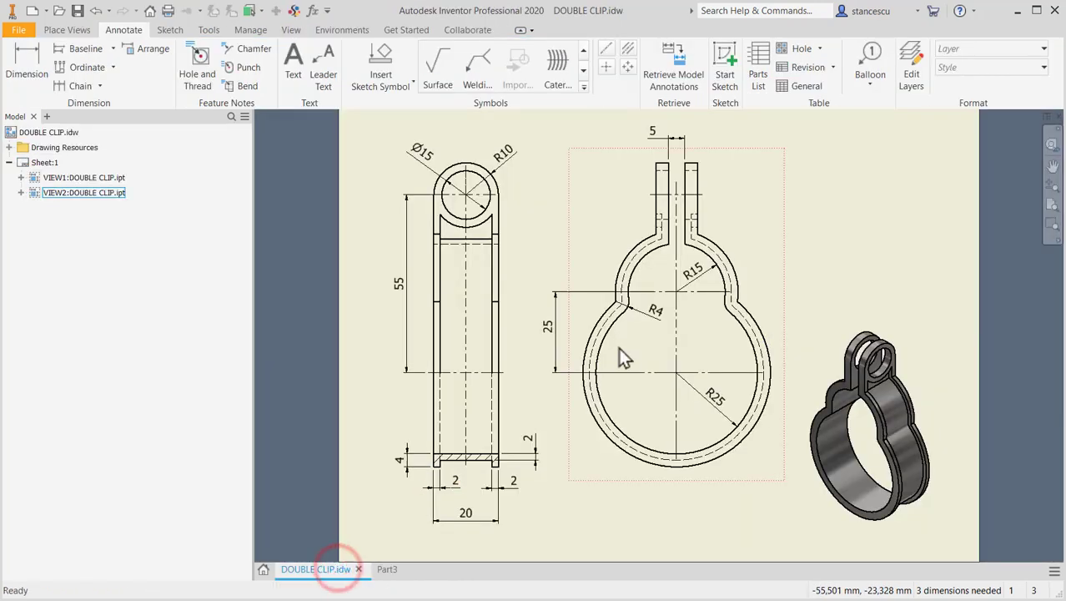
click(642, 321)
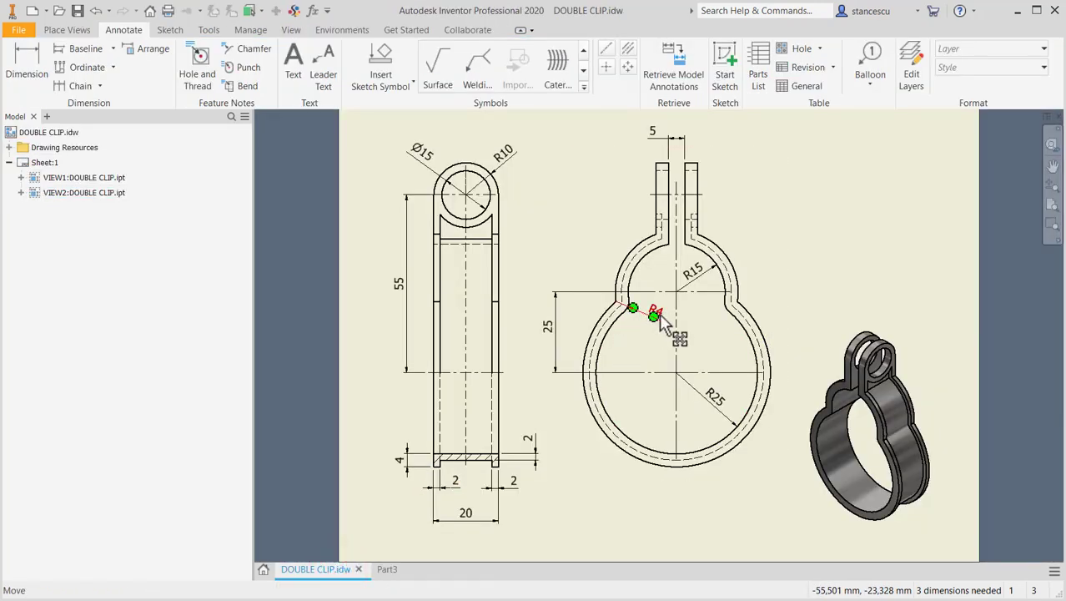
click(381, 570)
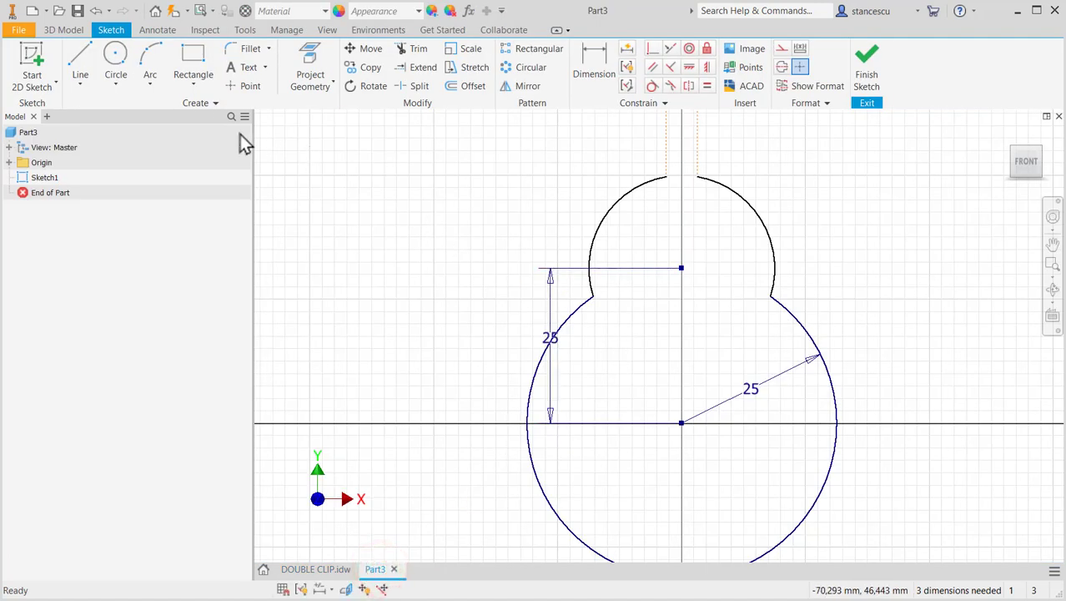
click(249, 48)
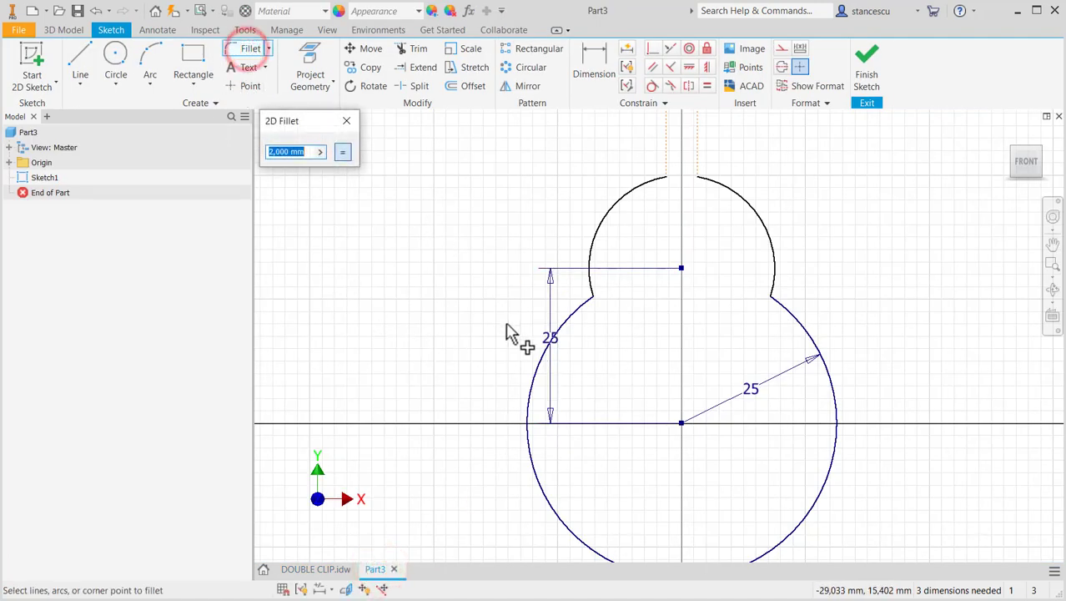
text(4)
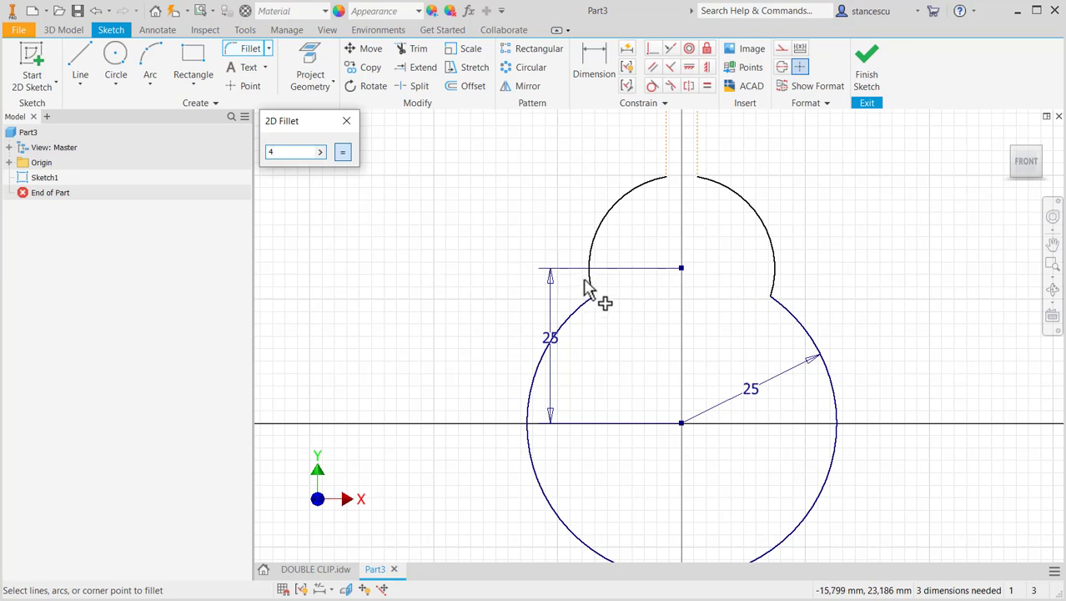
click(590, 286)
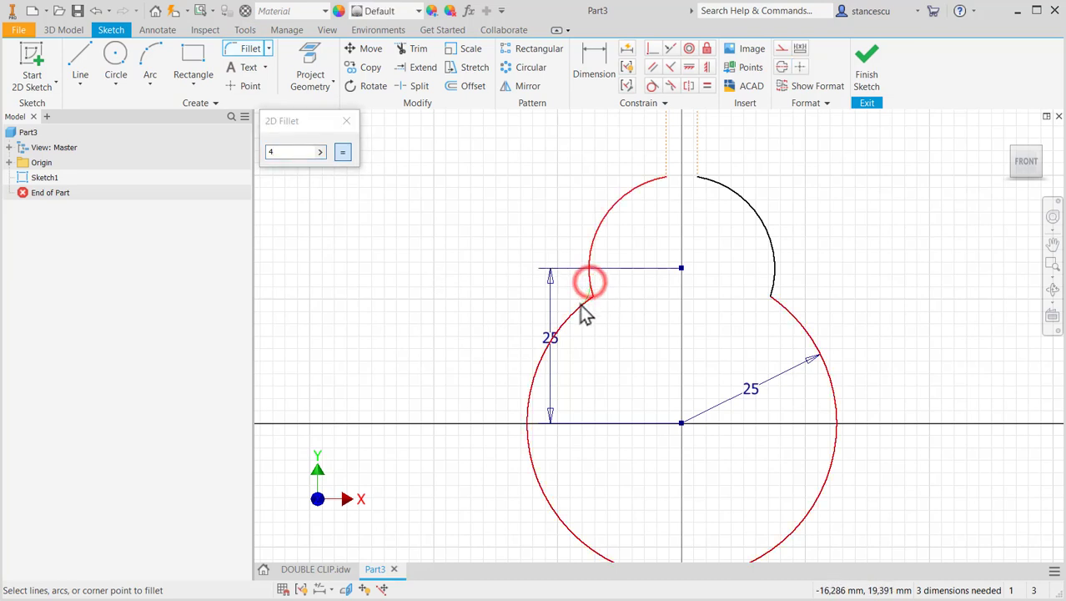
click(589, 288)
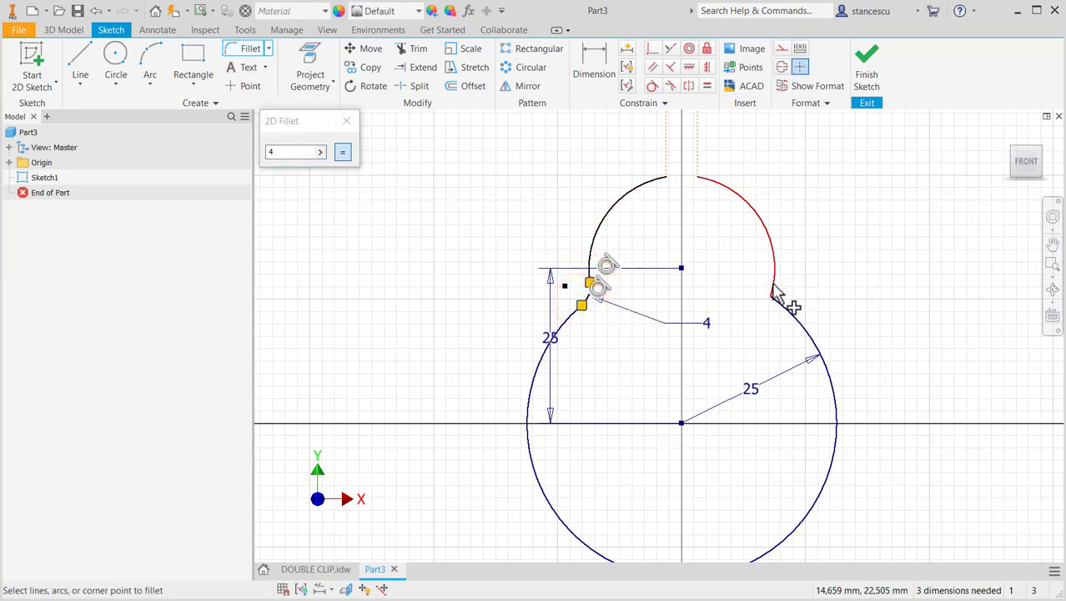
click(772, 286)
click(785, 306)
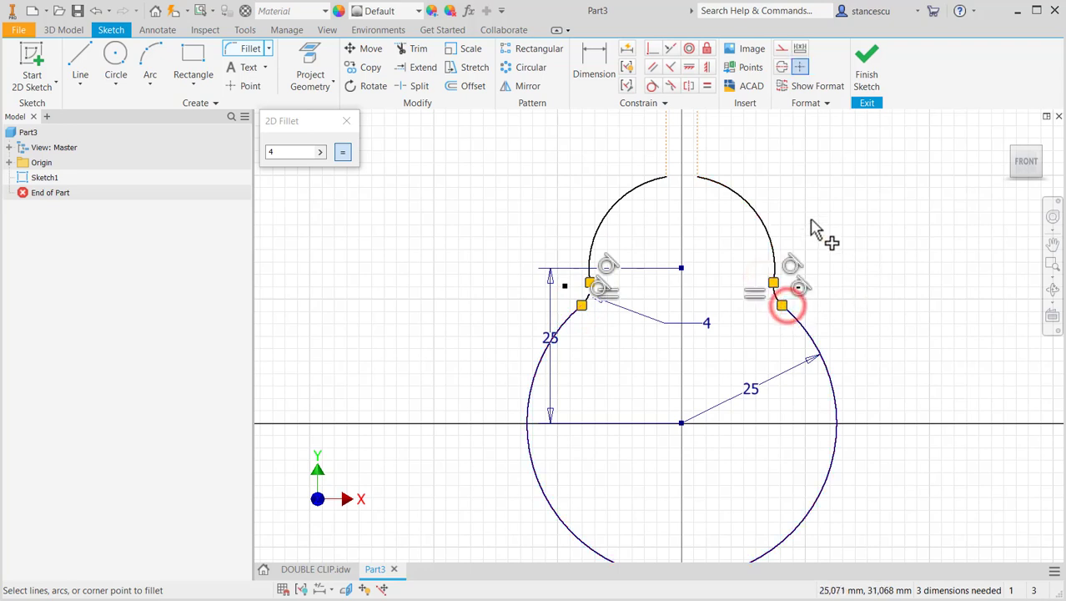
click(344, 120)
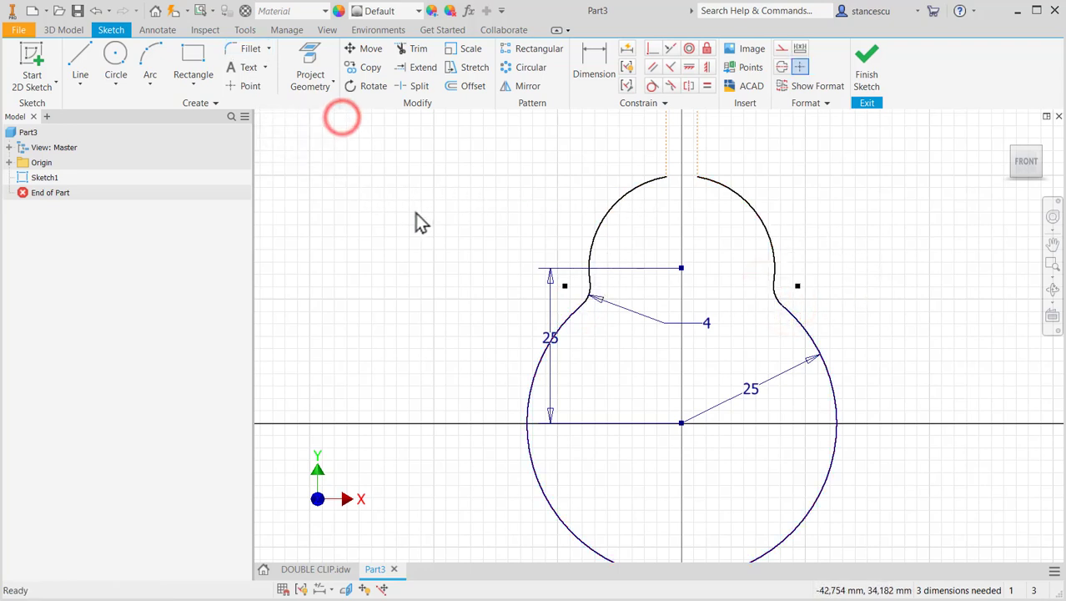
- Finish the clip profile sketch and create a new sketch on the YZ plane
middle_drag(438, 263, 447, 199)
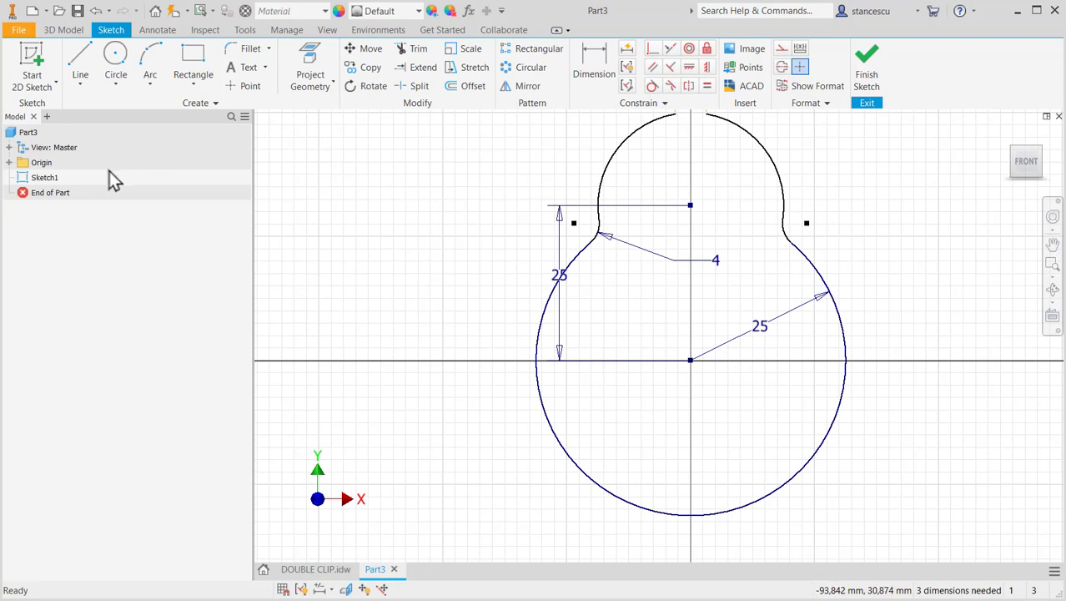
click(865, 65)
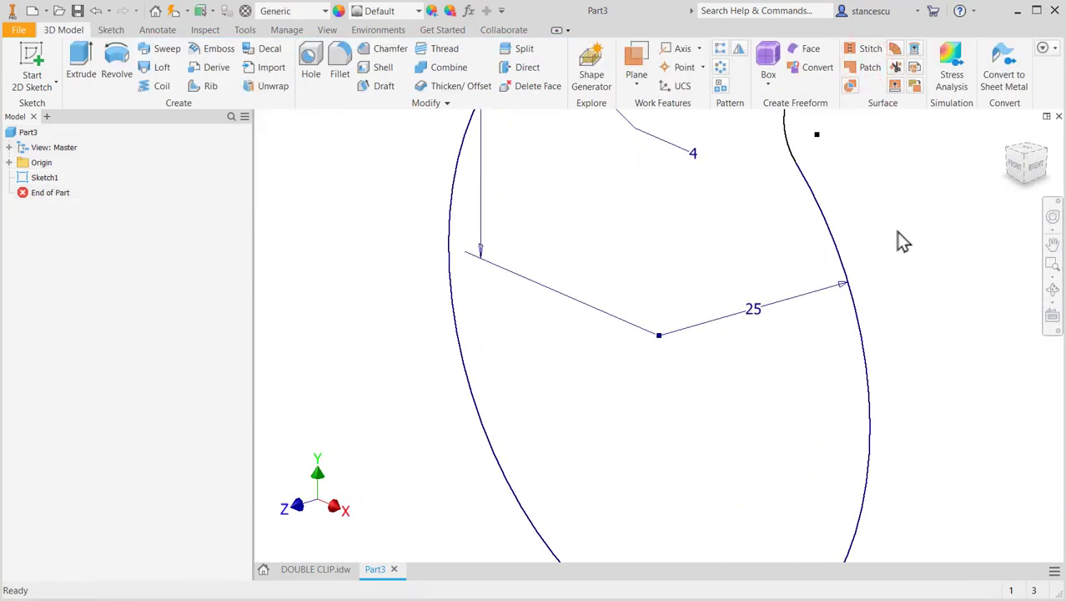
scroll(898, 253, down, 2)
middle_drag(898, 253, 838, 290)
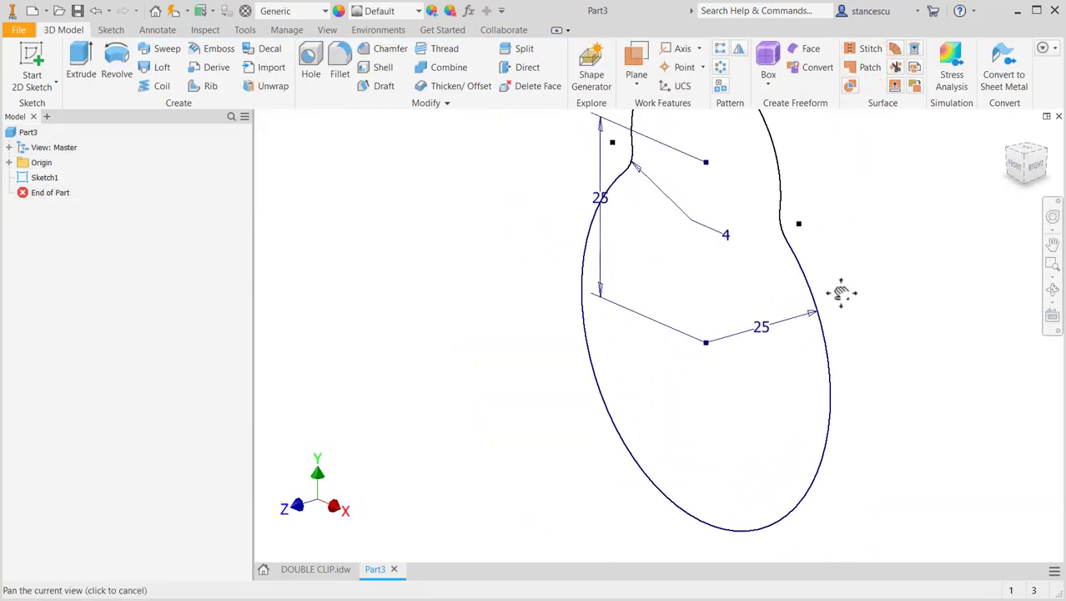
scroll(841, 292, down, 2)
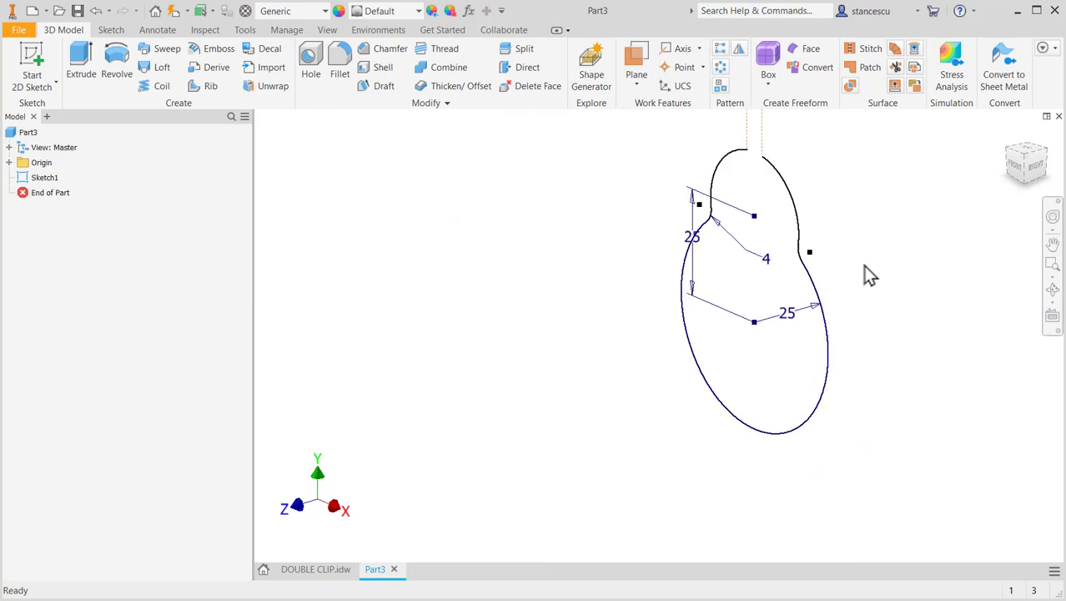
mouse_move(865, 267)
middle_down()
mouse_move(804, 288)
mouse_move(781, 312)
middle_up()
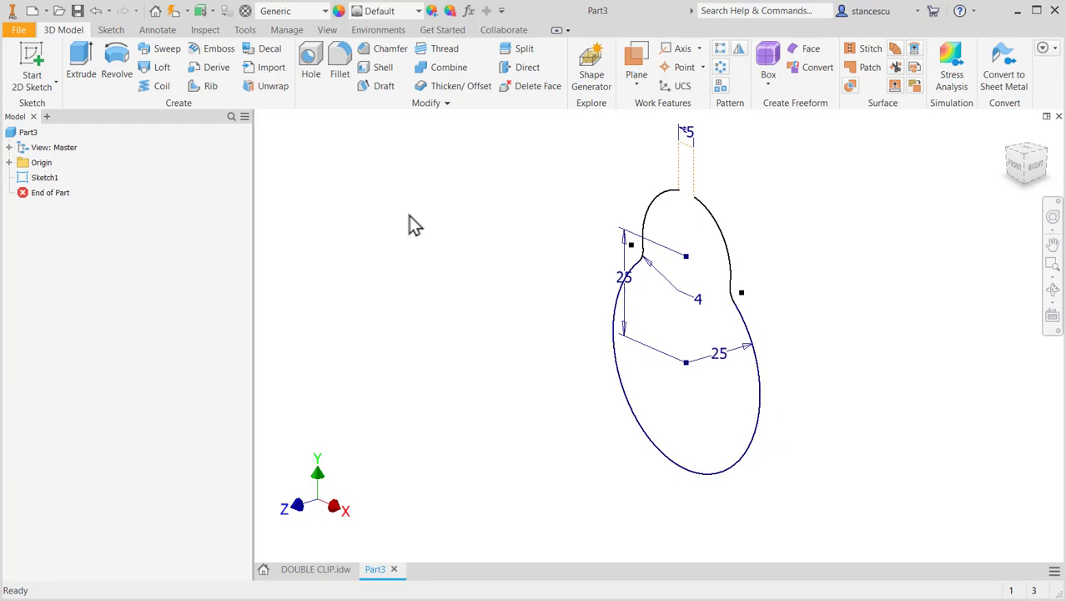
click(9, 162)
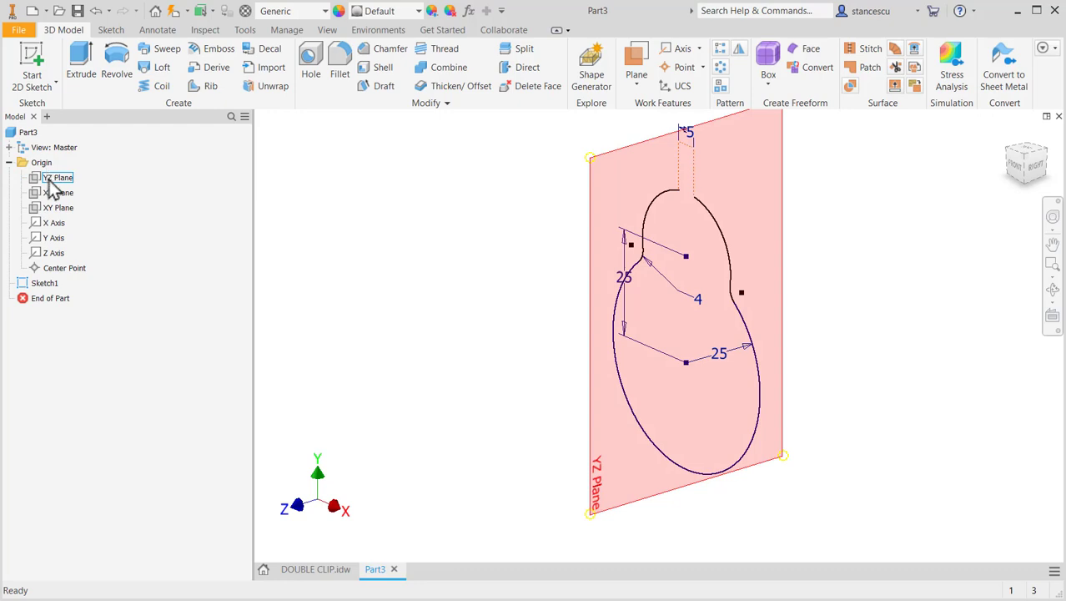
click(52, 187)
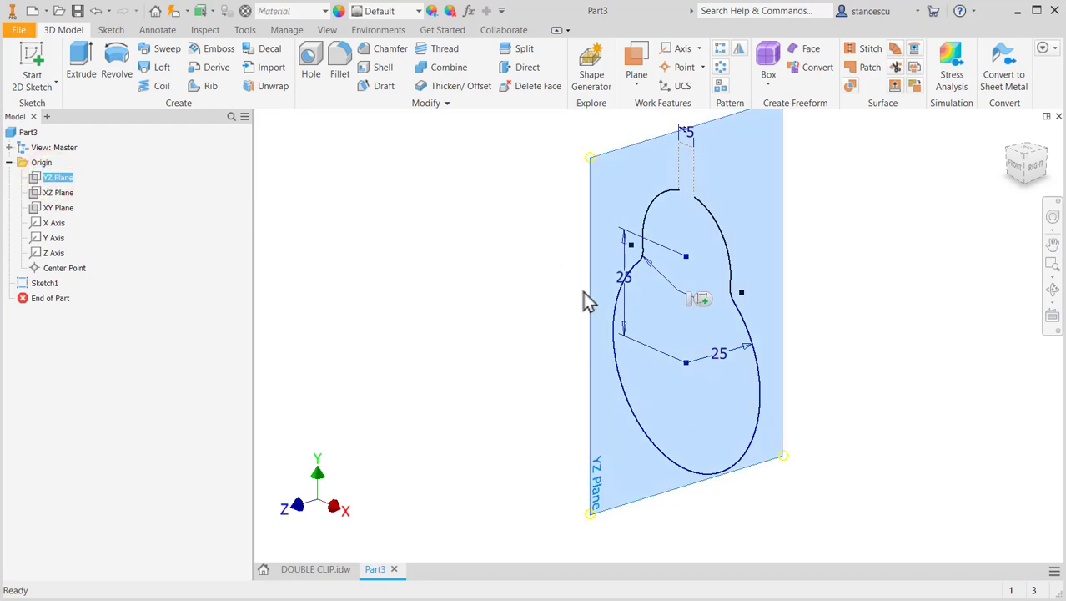
click(702, 299)
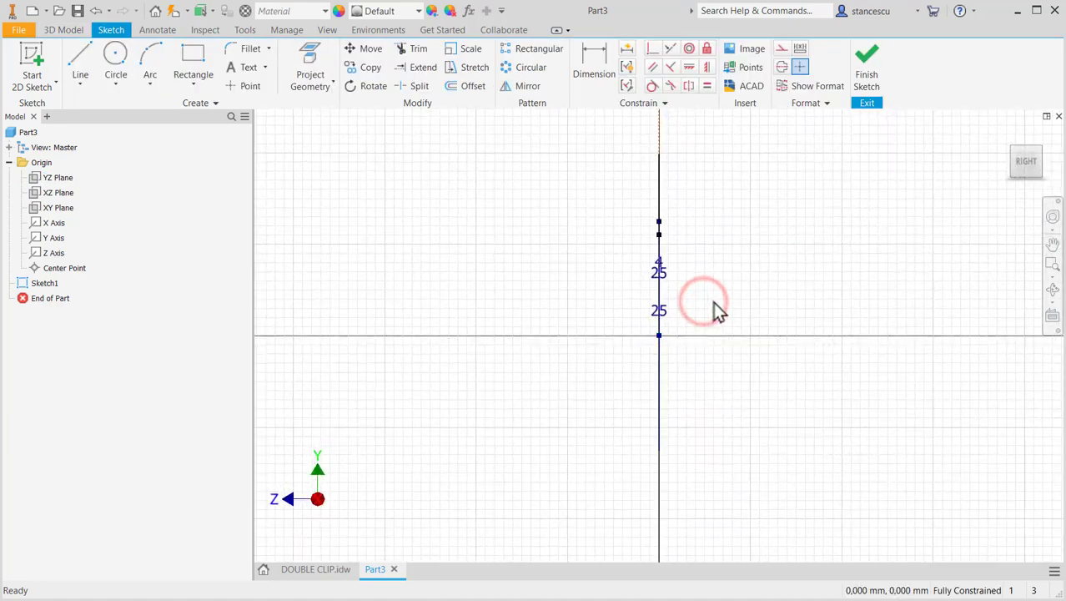
- Examine the clip drawing for the shape, flange sizes and overall width of the cross-section at the lower arc
click(347, 571)
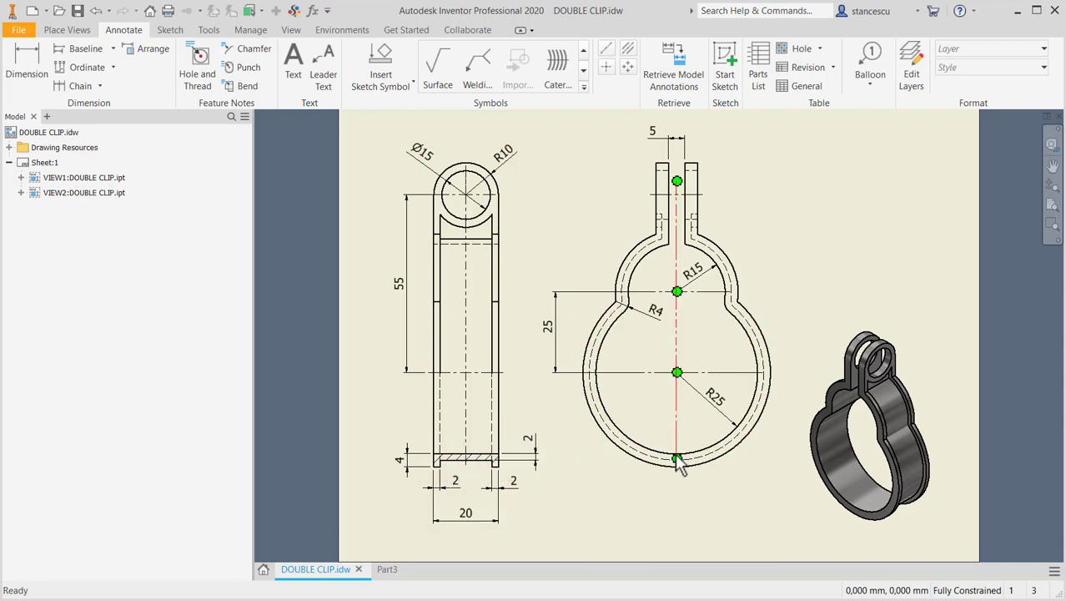
scroll(677, 462, down, 5)
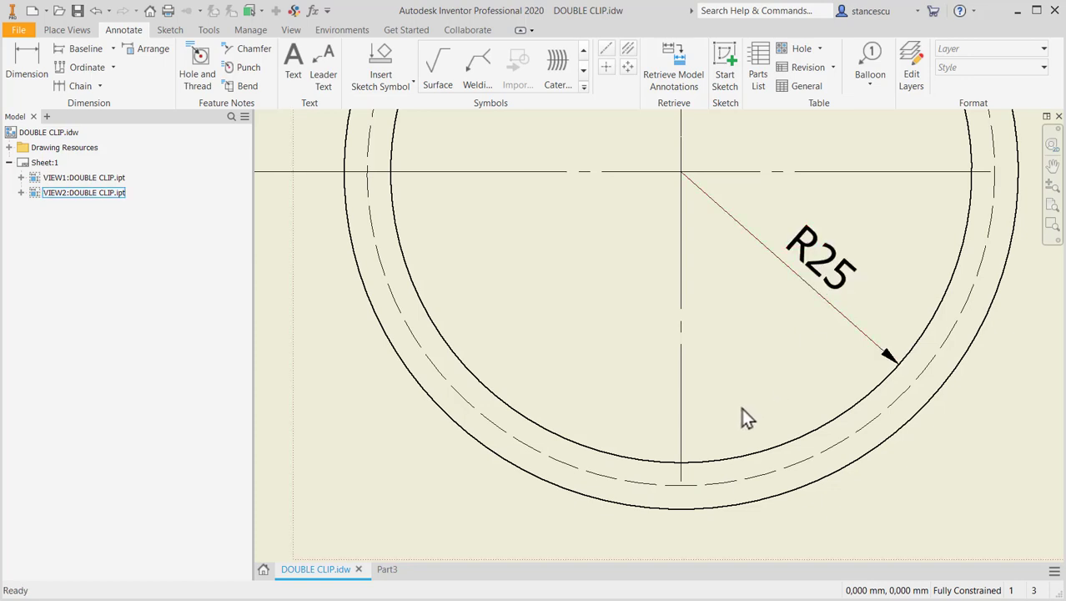
scroll(659, 444, up, 2)
middle_drag(500, 477, 705, 461)
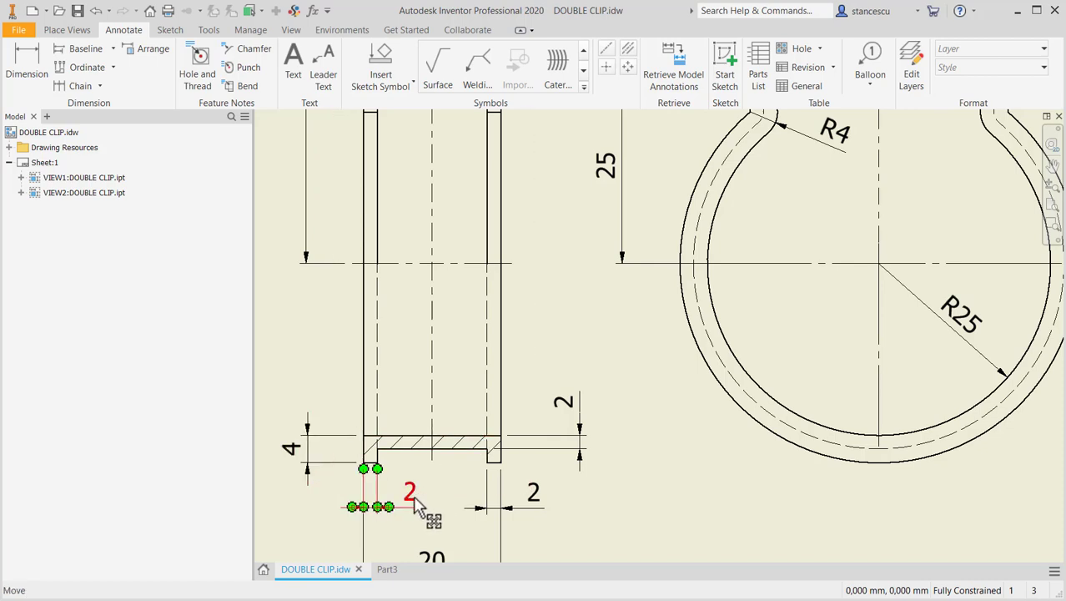
middle_drag(655, 488, 671, 392)
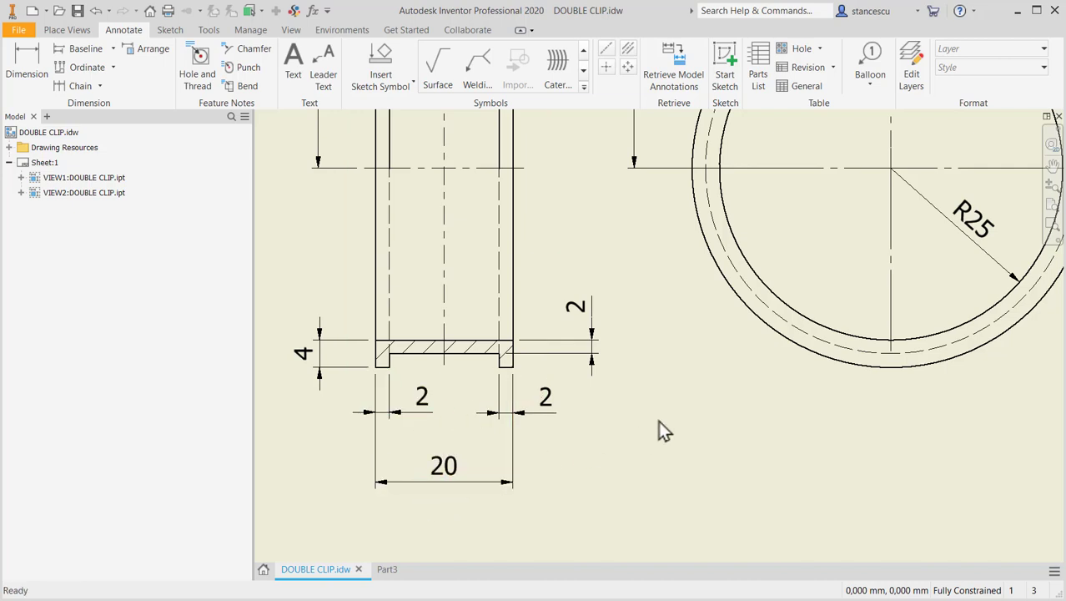
click(387, 570)
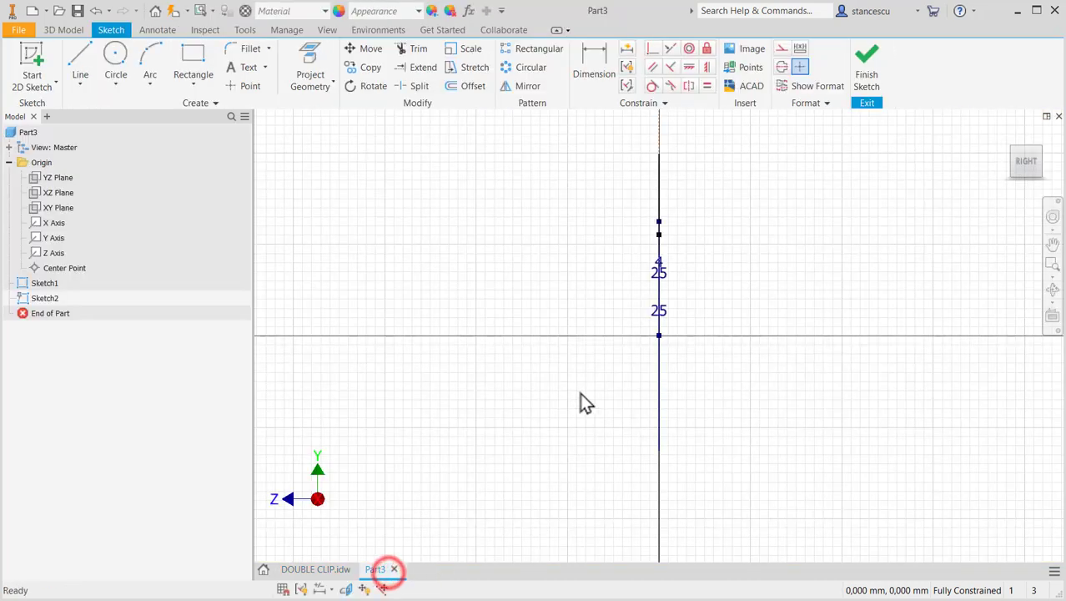
- Project the large lower arc of the clip profile into the YZ plane sketch
mouse_move(468, 350)
shift+middle_down()
mouse_move(503, 357)
mouse_move(505, 345)
shift+middle_up()
key(p)
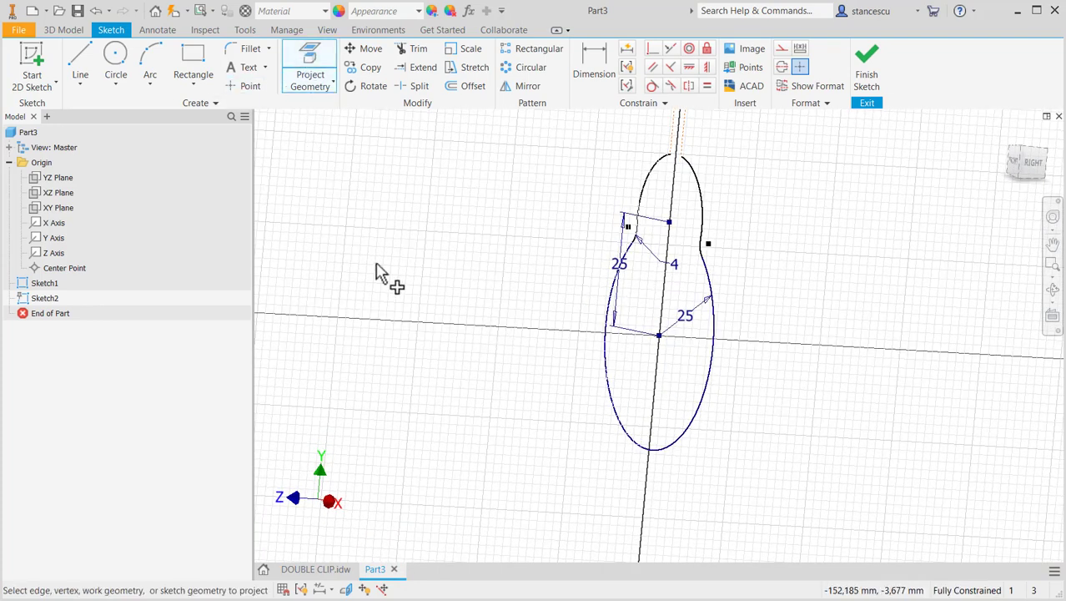
click(680, 447)
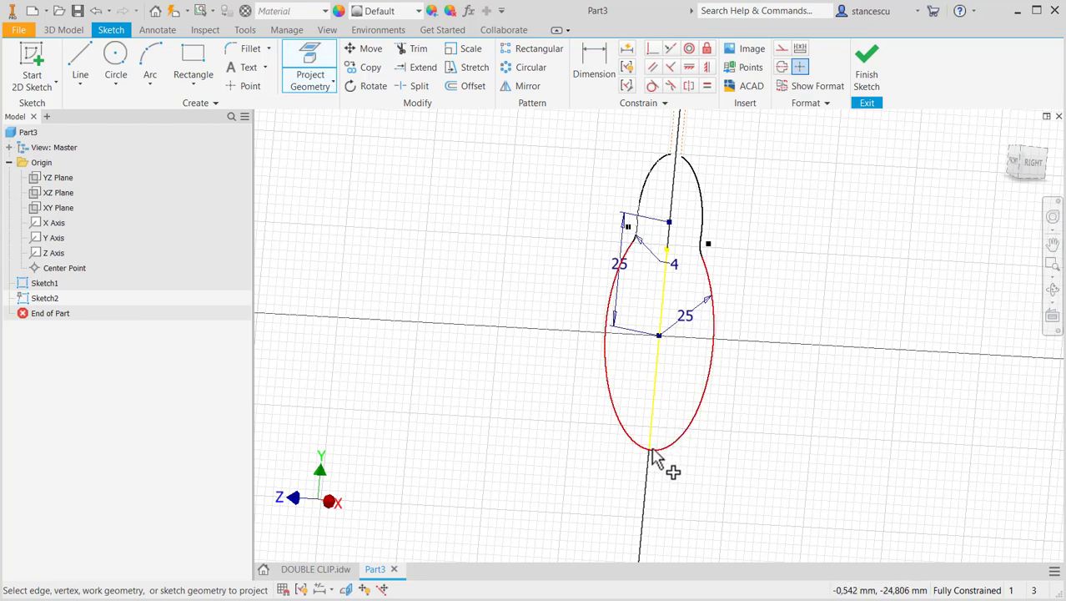
scroll(675, 447, up, 3)
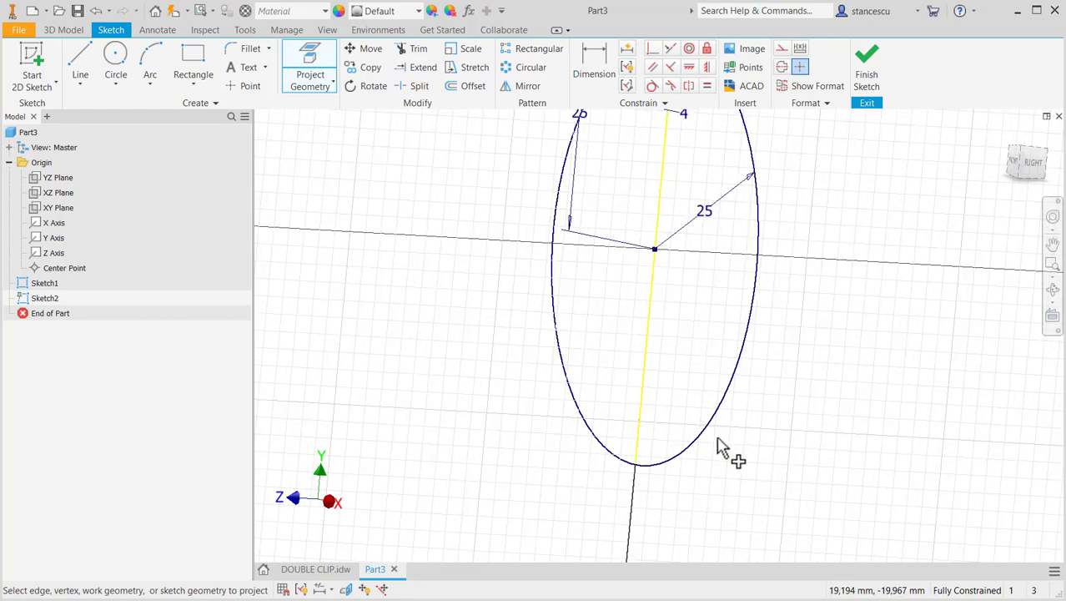
middle_drag(721, 446, 769, 332)
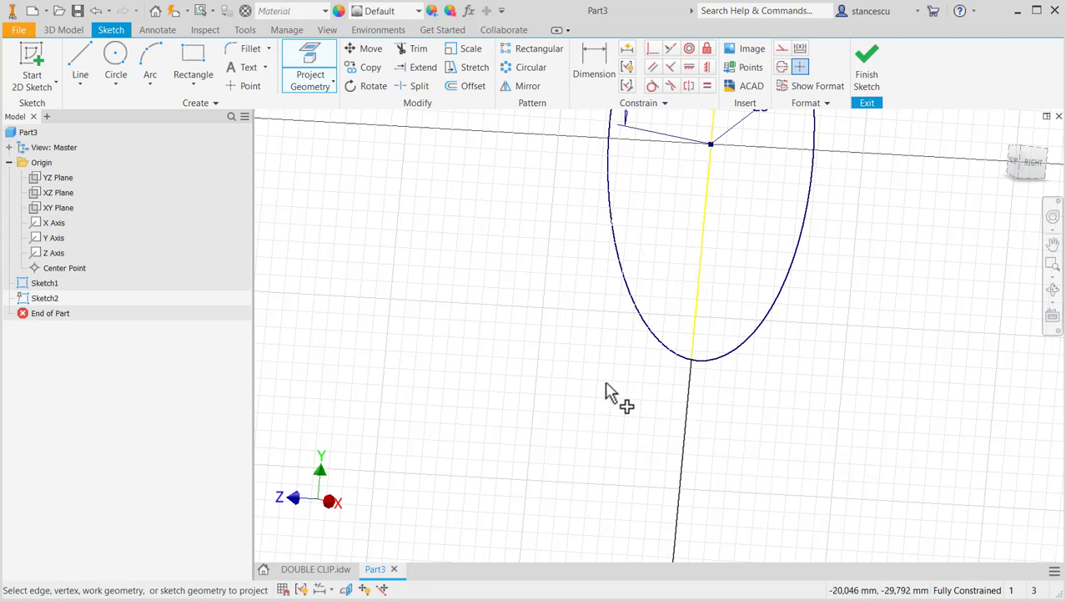
- Draw a closed channel section below the projected arc, with two downward flanges about 1.7 mm deep, using connected lines
click(79, 66)
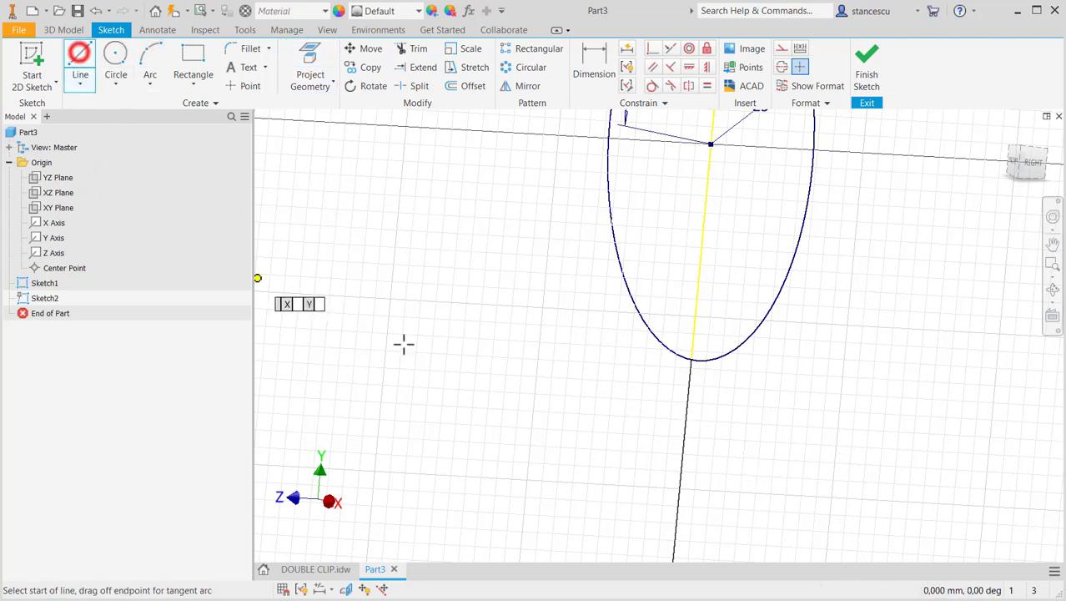
click(621, 380)
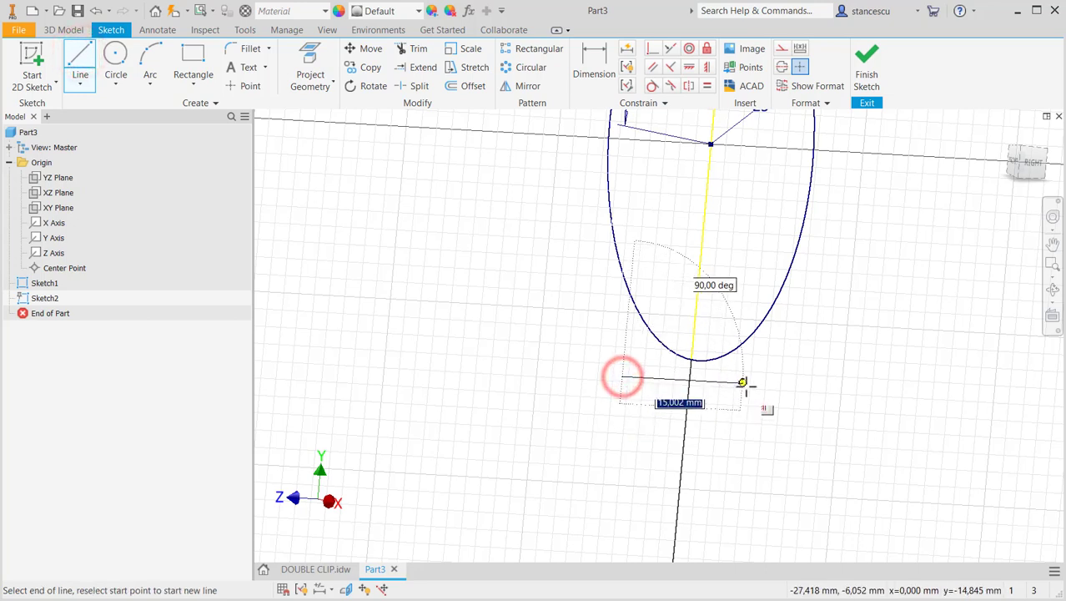
click(743, 382)
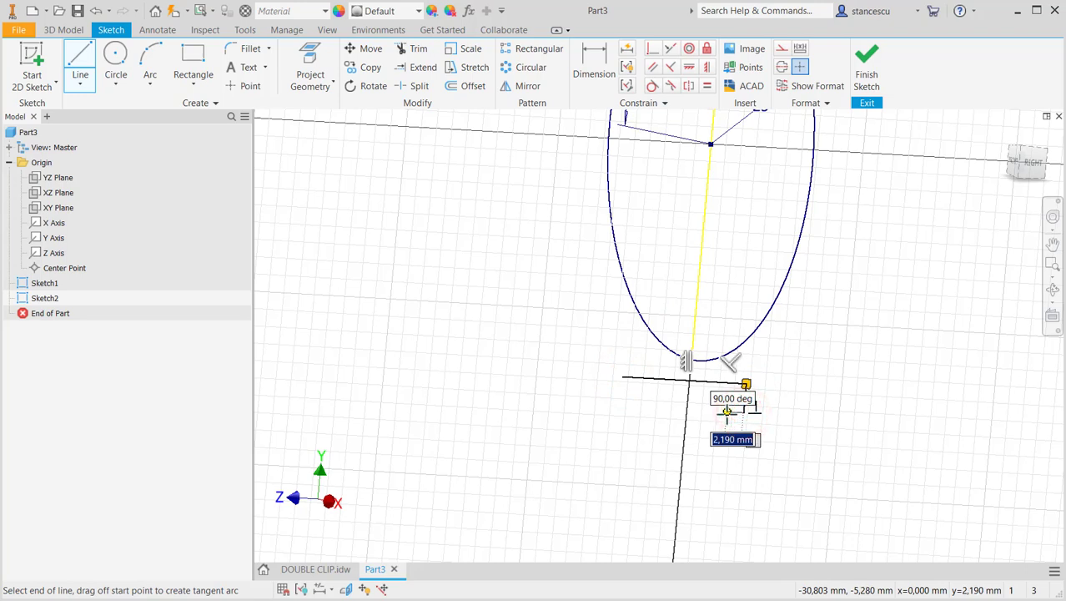
click(743, 412)
click(728, 411)
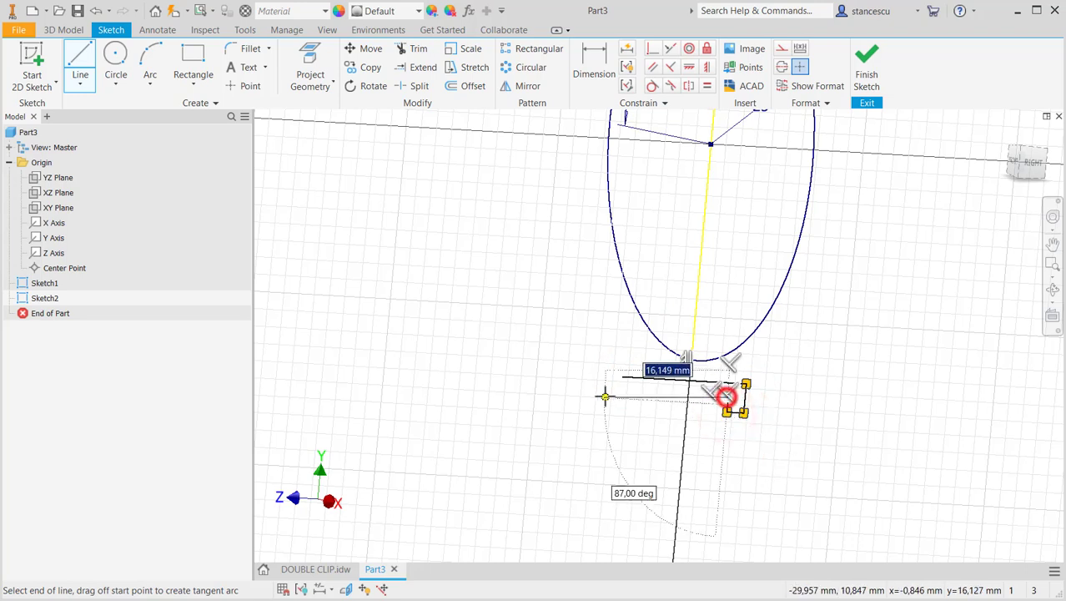
click(645, 386)
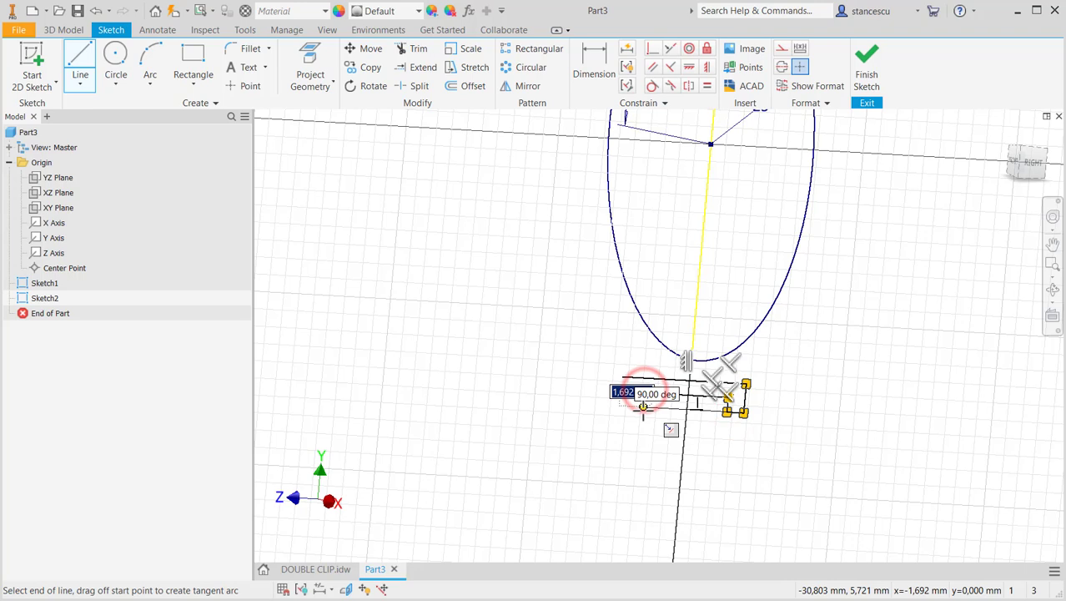
click(642, 407)
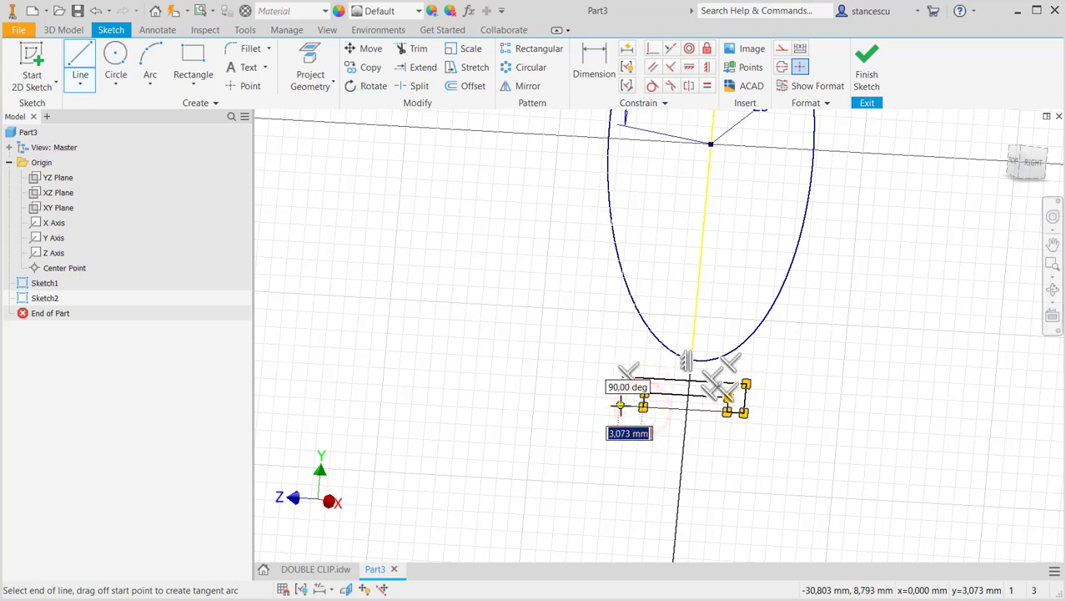
click(620, 405)
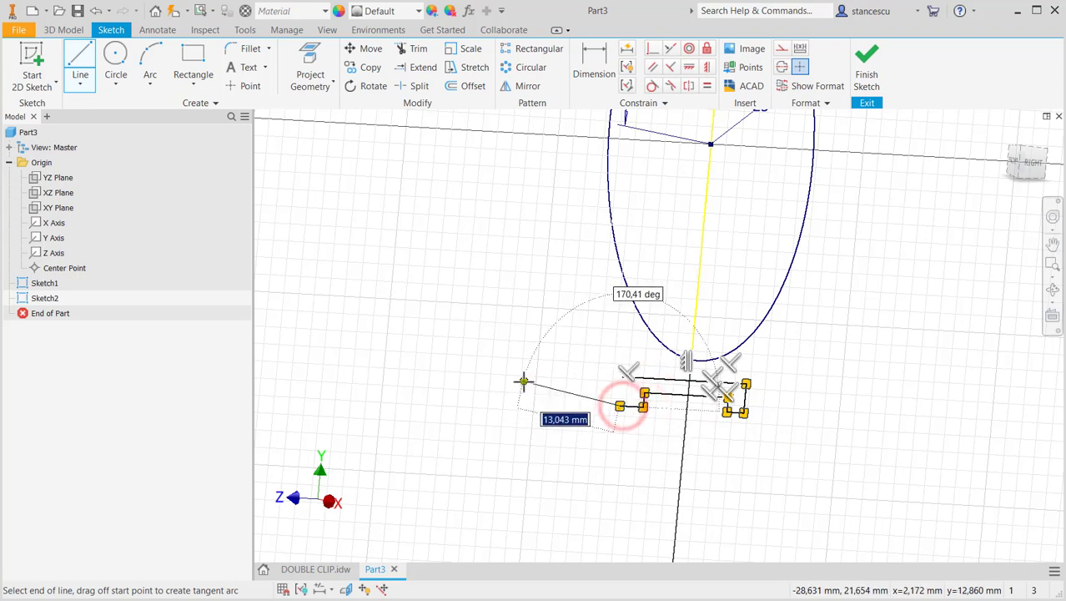
right_click(523, 382)
click(521, 453)
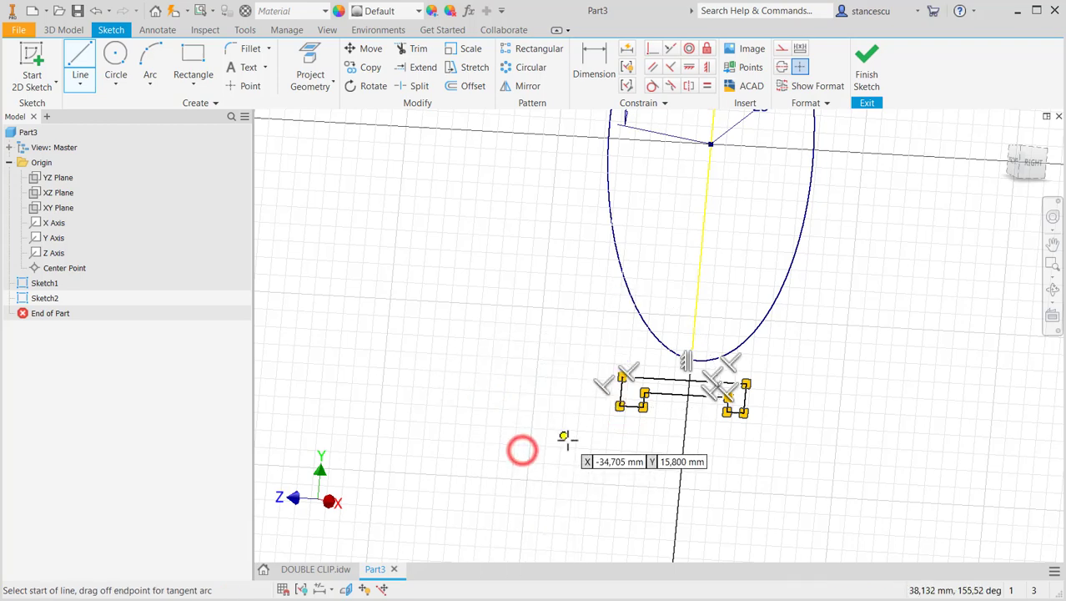
scroll(807, 395, up, 4)
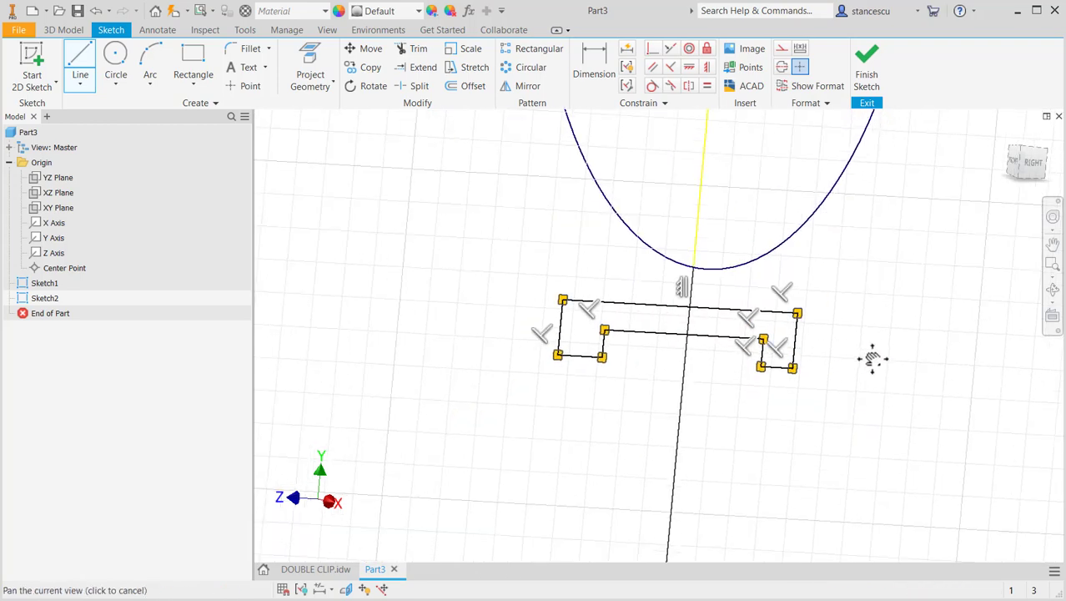
click(1034, 164)
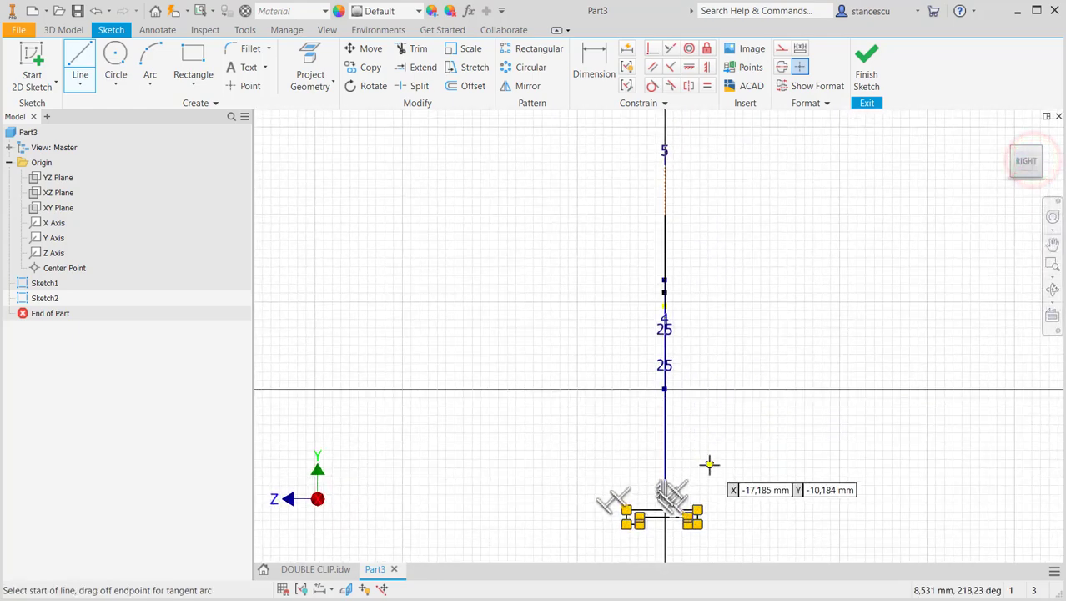
scroll(674, 384, up, 5)
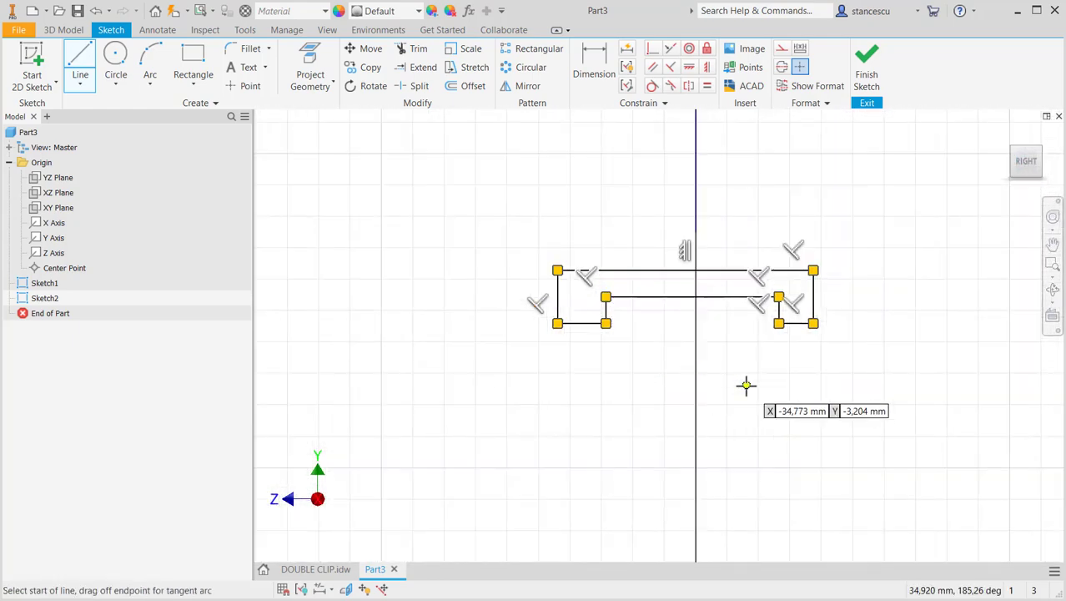
key(Escape)
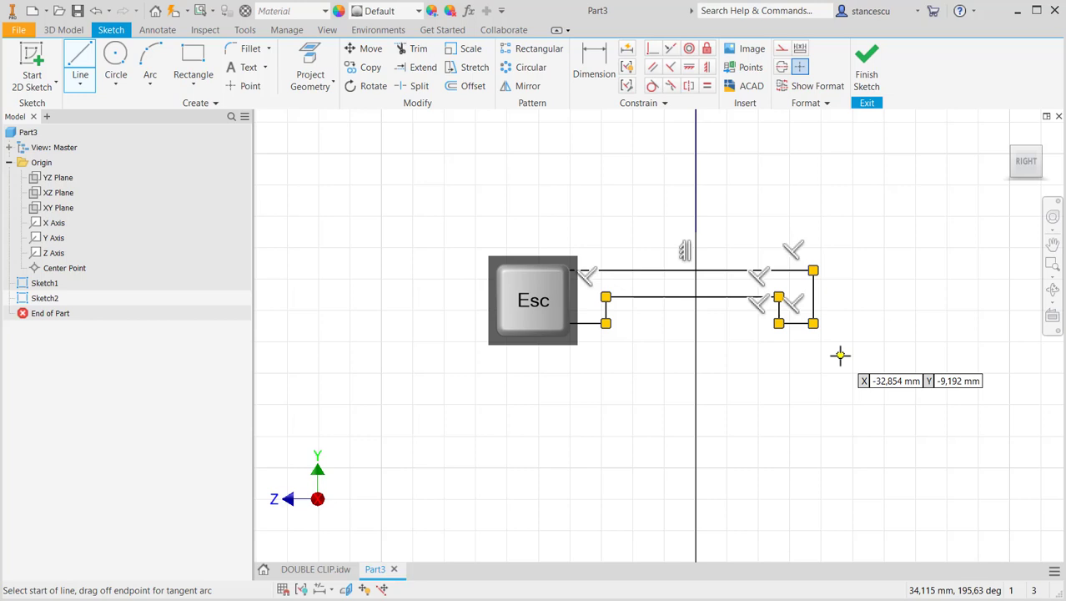
- Try an Equal constraint on the section's two inner vertical edges, and make the bottom edges of the two flanges equal in length
click(707, 88)
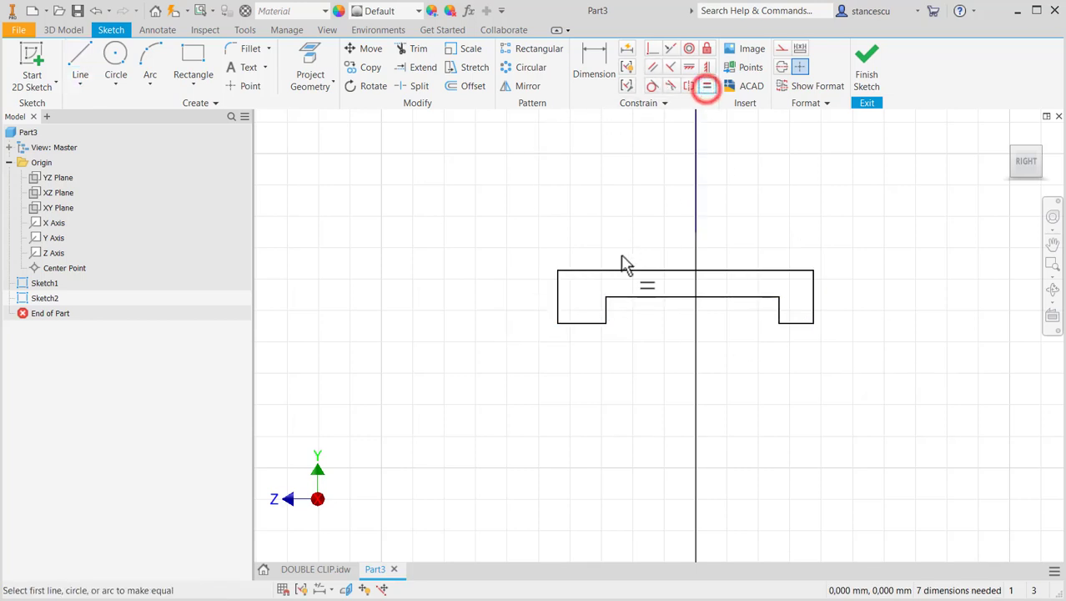
click(607, 308)
click(778, 310)
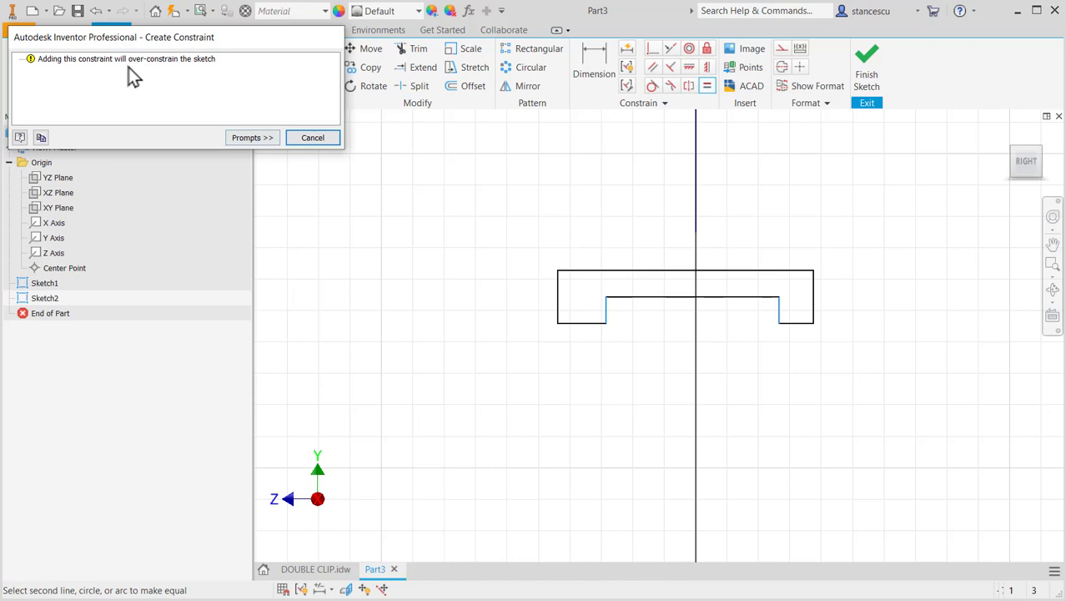
click(313, 138)
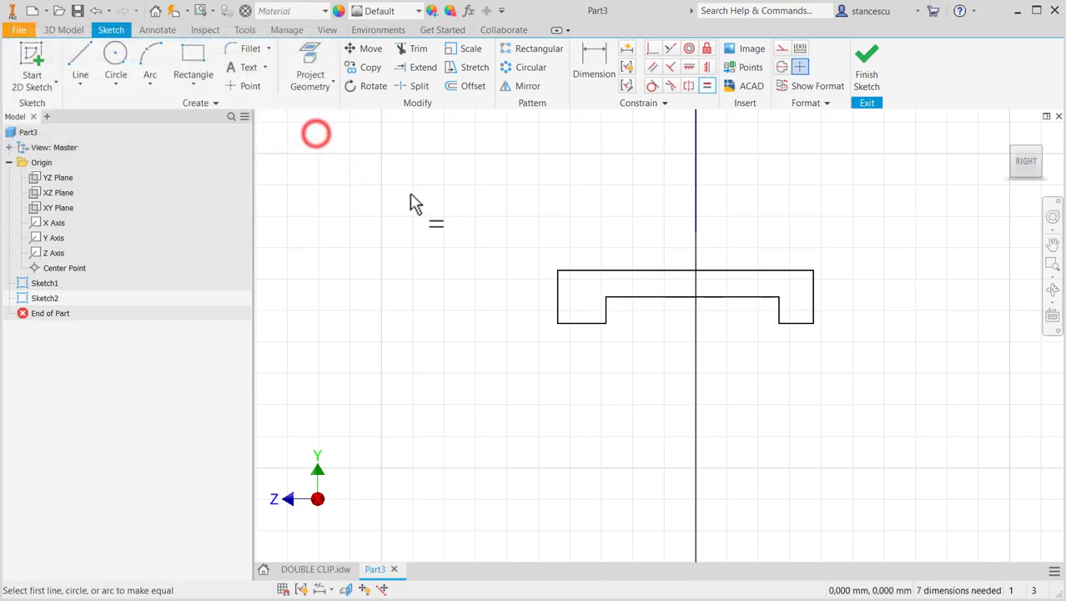
click(793, 323)
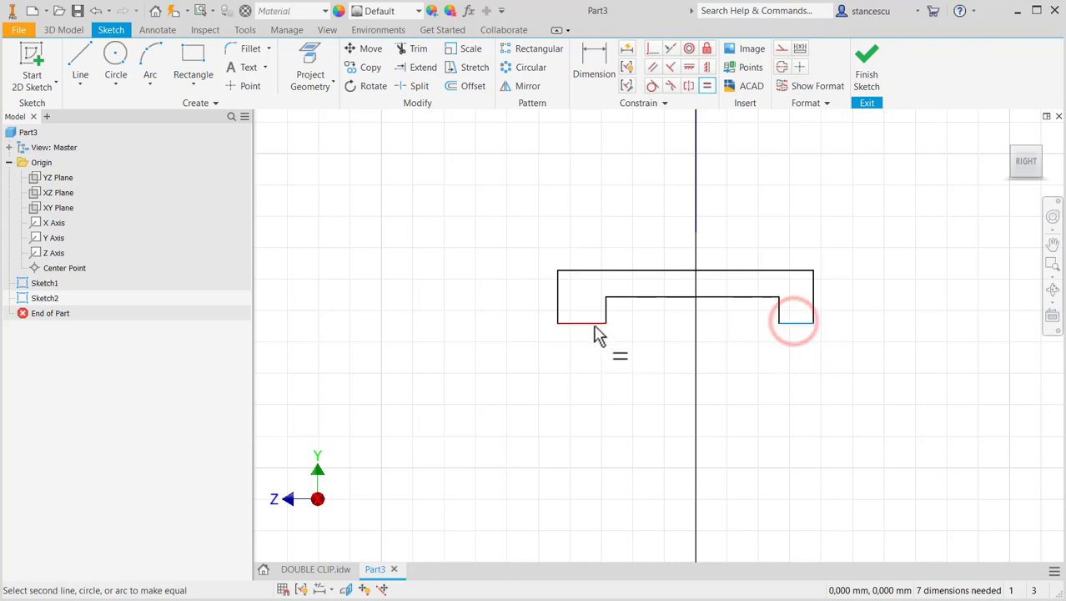
click(593, 323)
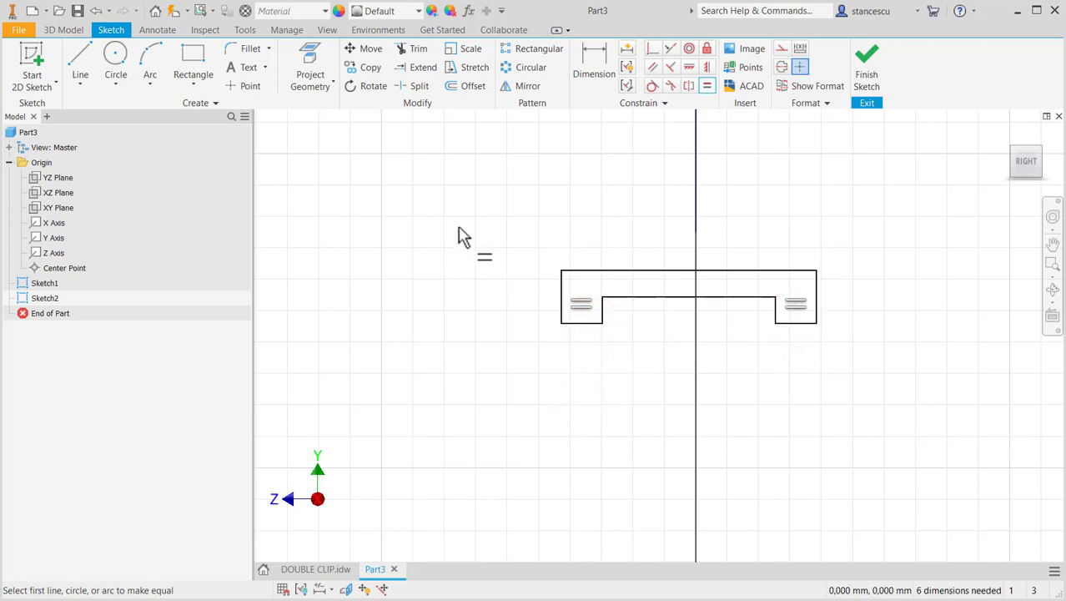
- Make the midpoint of the section's upper edge coincident with the lower endpoint of the projected arc
click(650, 49)
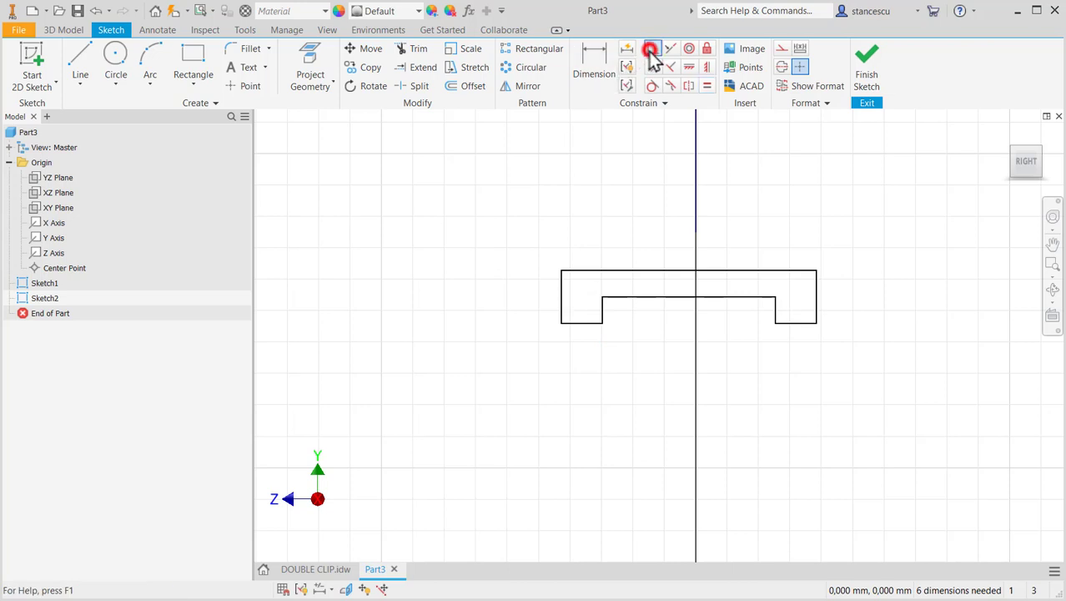
shift+middle_drag(480, 235, 517, 245)
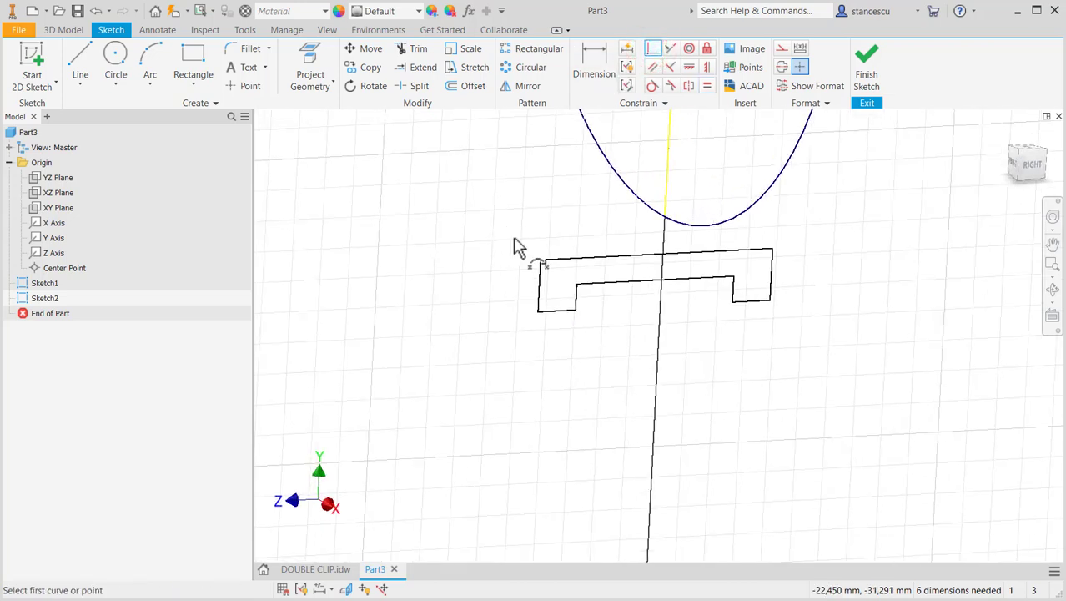
click(657, 258)
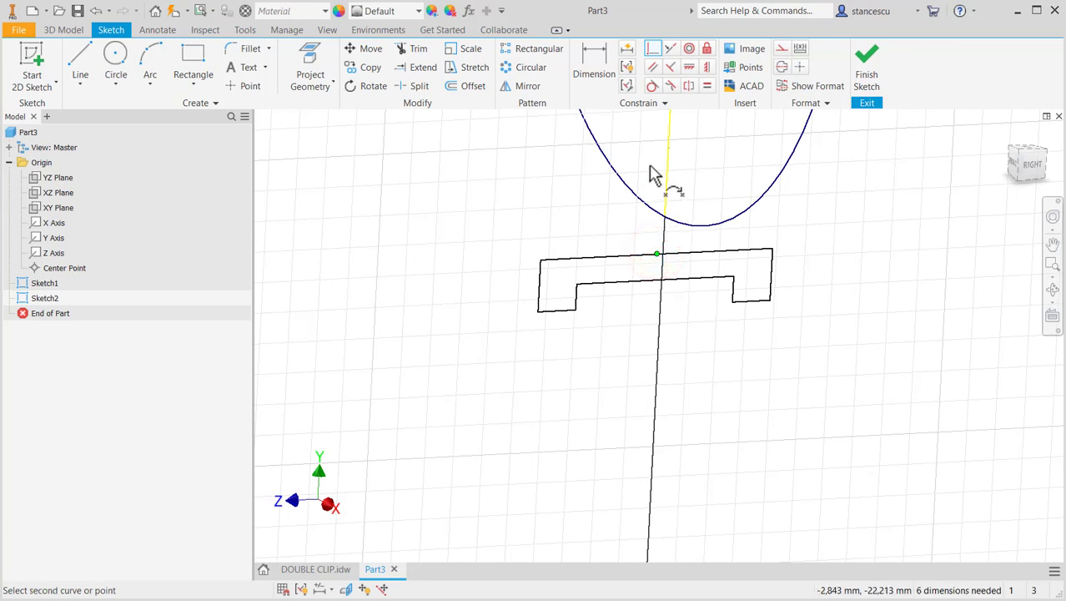
click(664, 218)
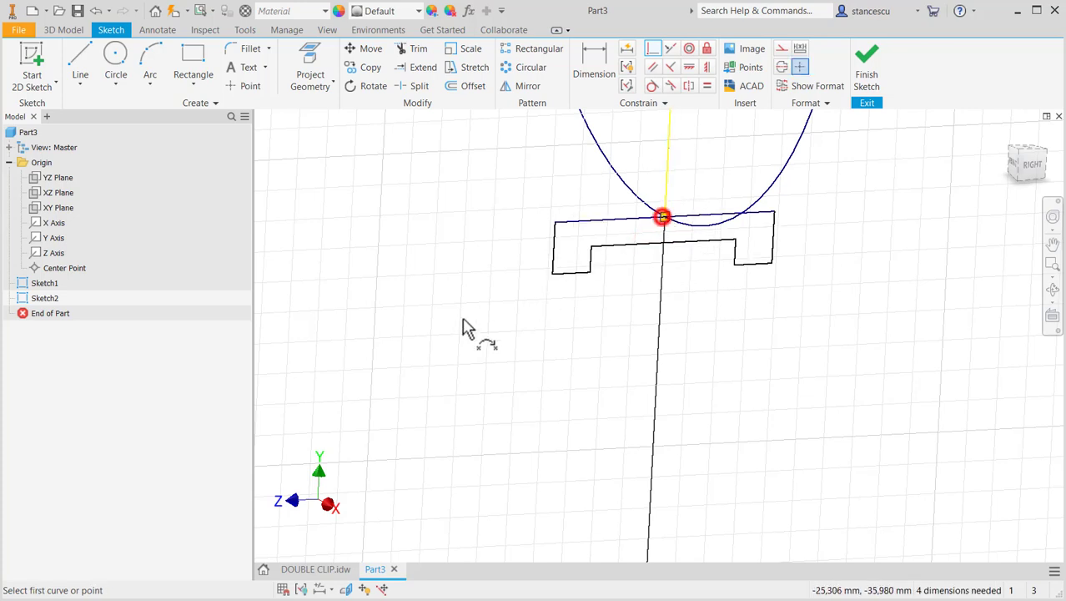
click(1030, 167)
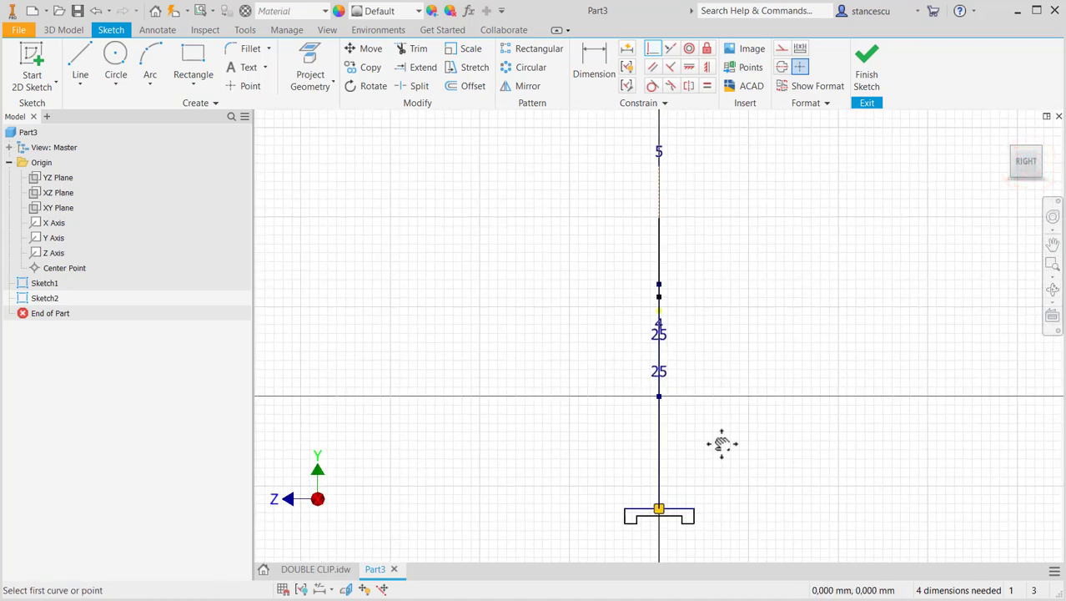
middle_drag(721, 444, 731, 276)
scroll(723, 312, up, 2)
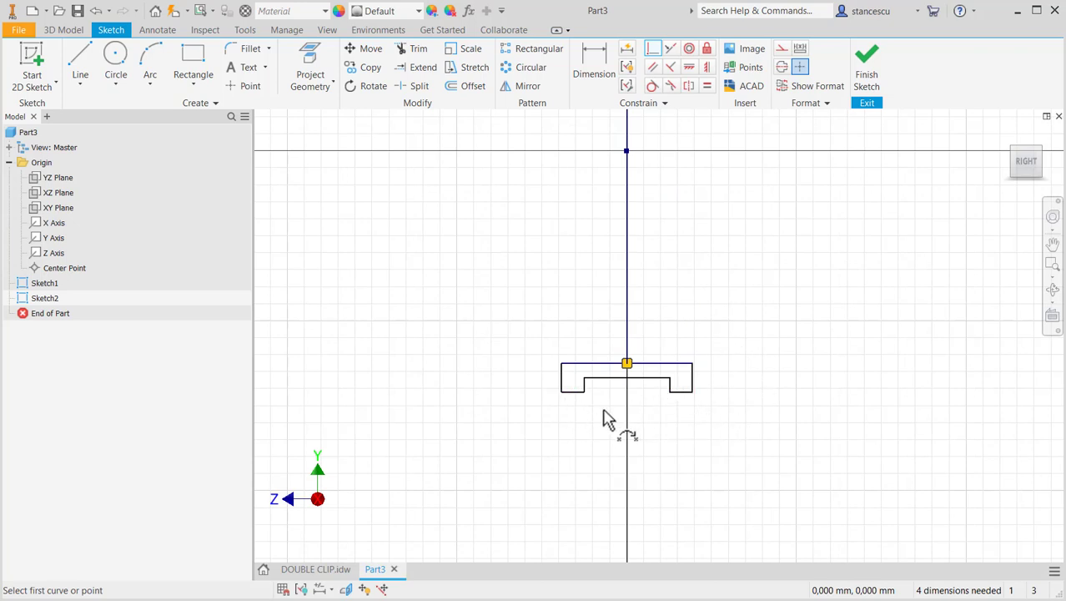
middle_drag(779, 363, 837, 311)
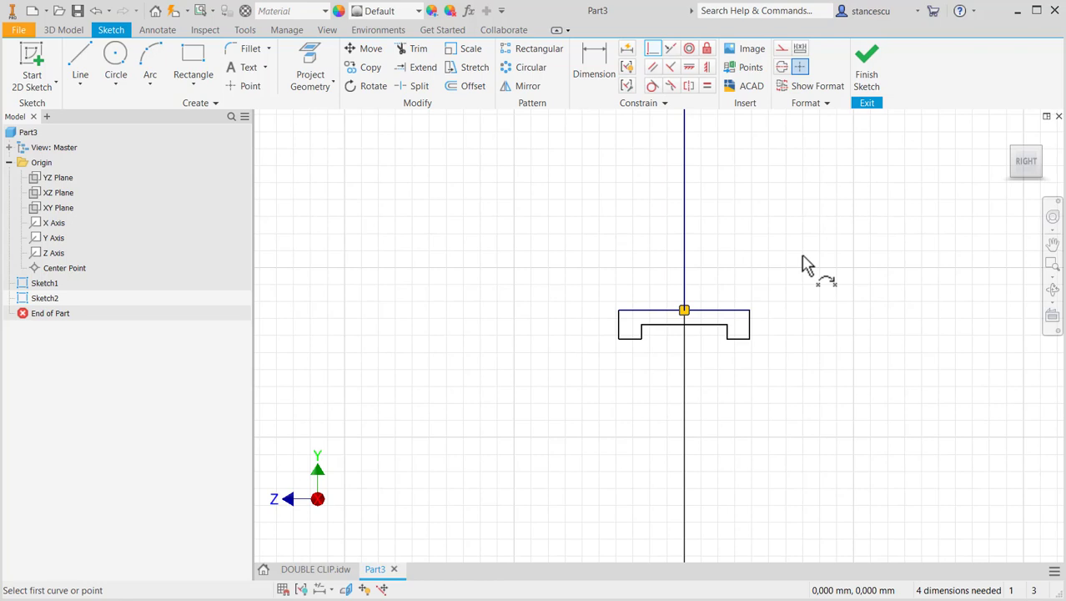
key(Escape)
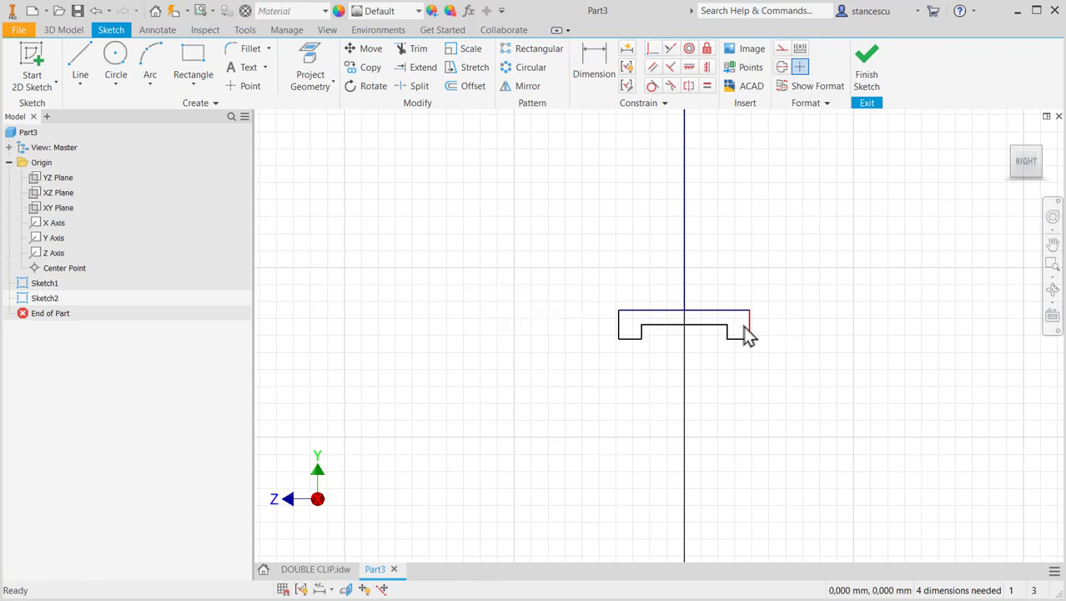
- Stretch the section by its outer vertical edge and dimension its overall width to 20 mm
mouse_move(748, 321)
mouse_down()
mouse_move(772, 327)
mouse_move(725, 326)
mouse_move(747, 332)
mouse_up()
scroll(723, 346, up, 3)
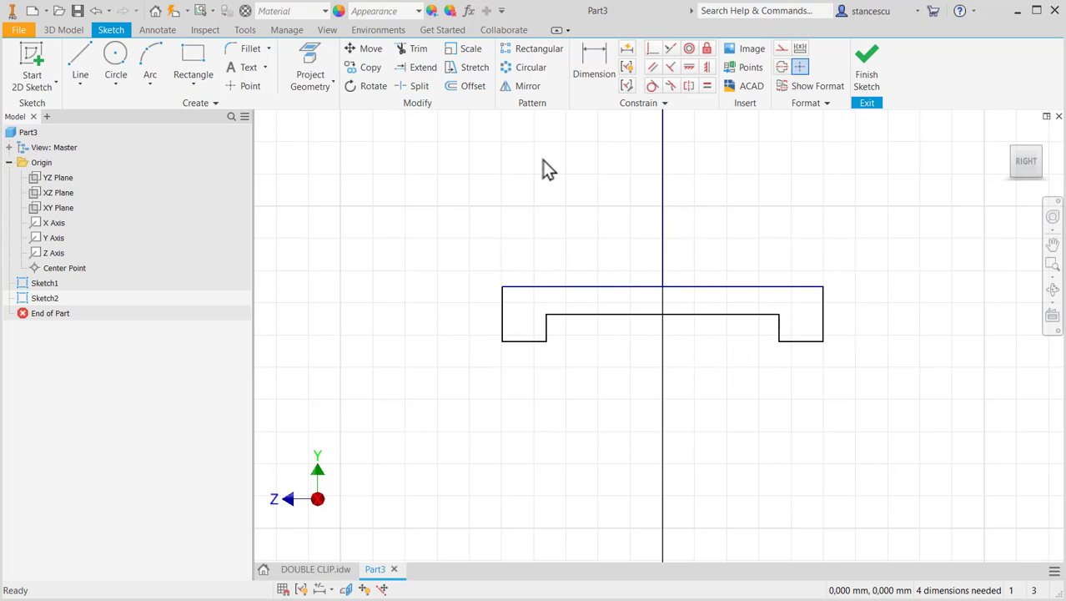
click(595, 65)
click(615, 288)
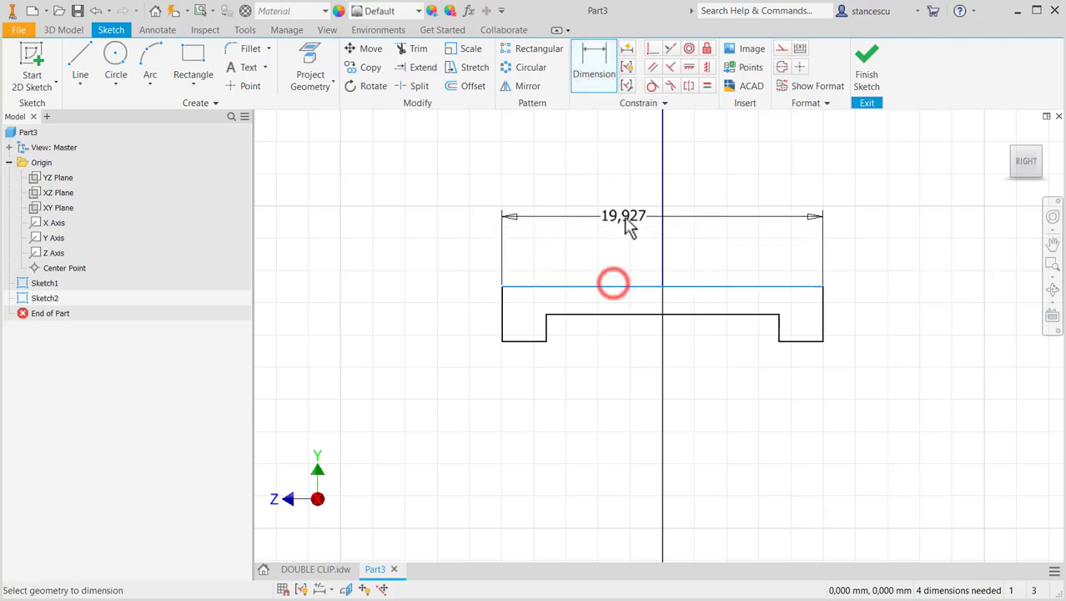
click(624, 214)
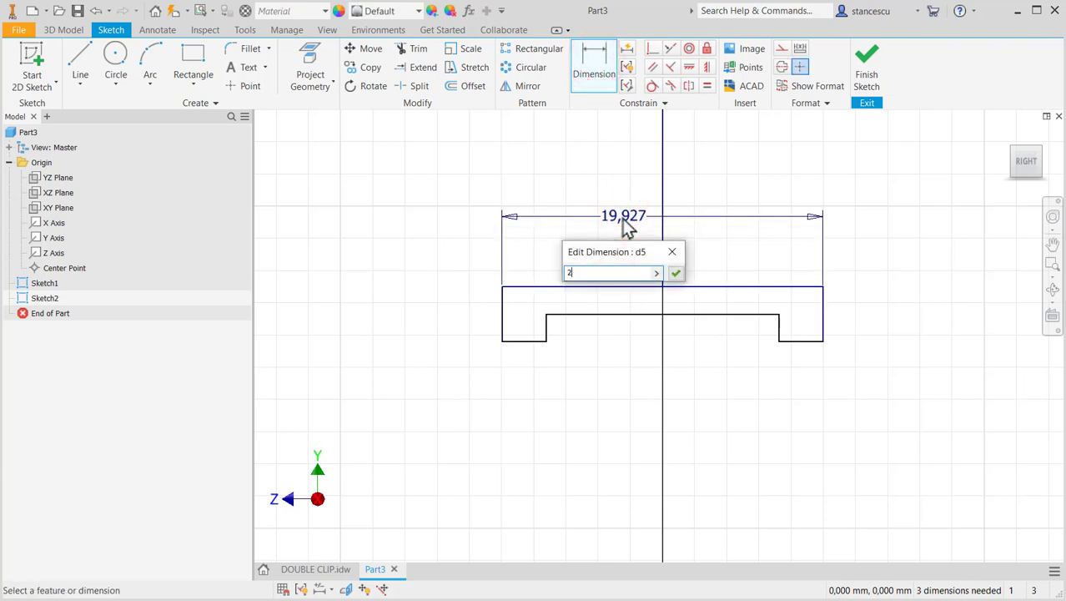
key(Return)
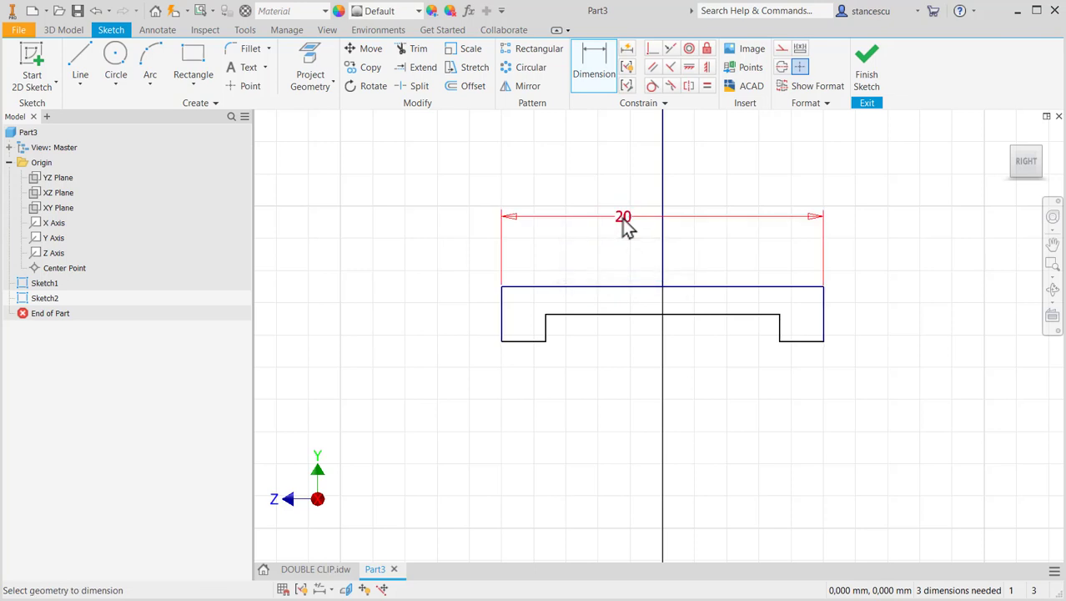
- Dimension the left flange with a width of 2 mm and an inner vertical edge of 2 mm
click(528, 342)
click(531, 406)
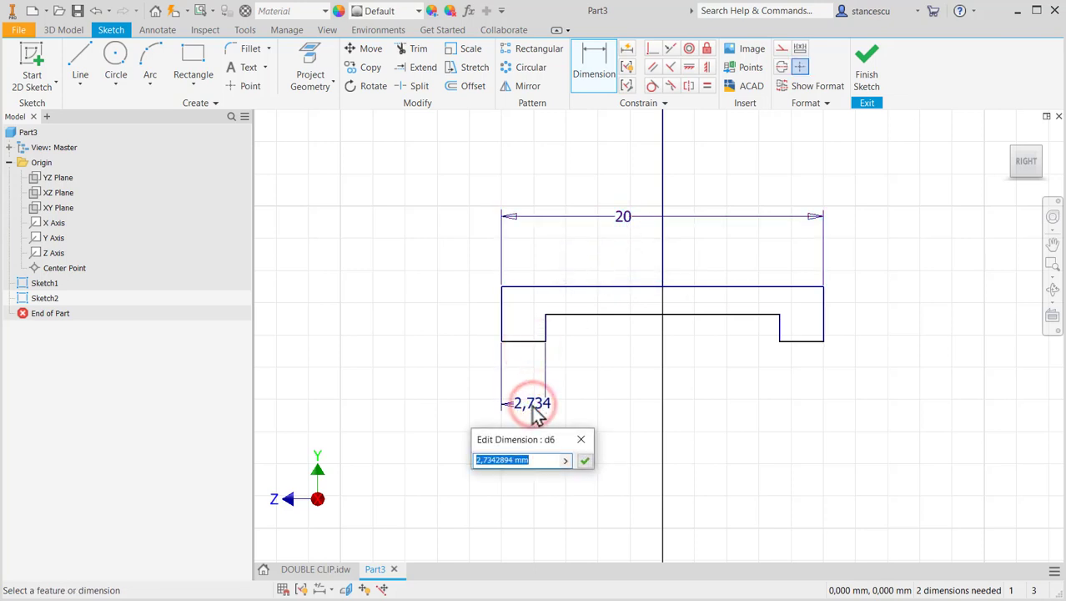
text(2)
key(Return)
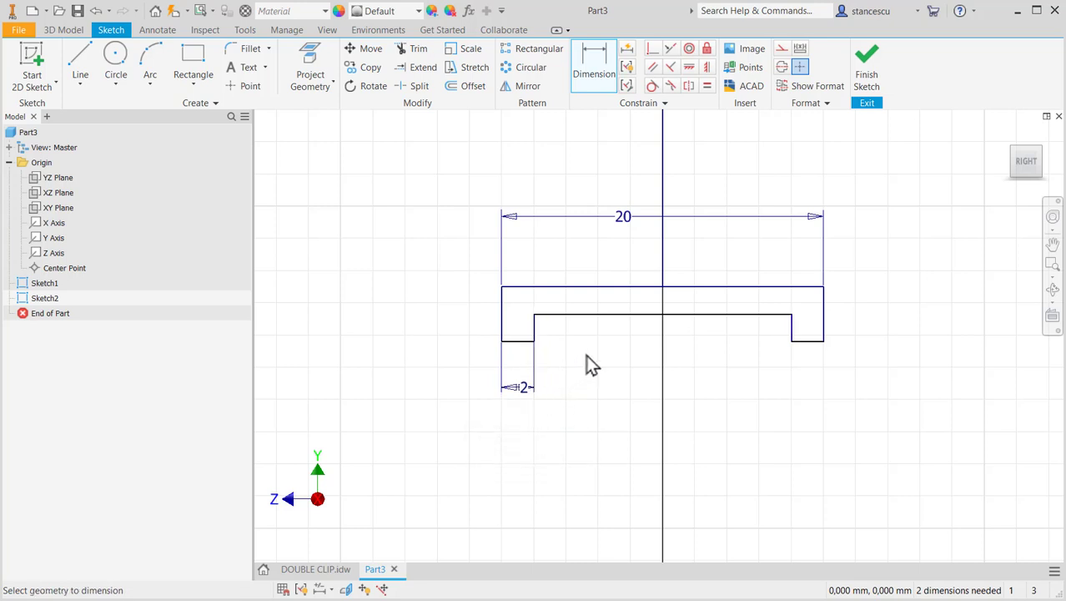
click(536, 328)
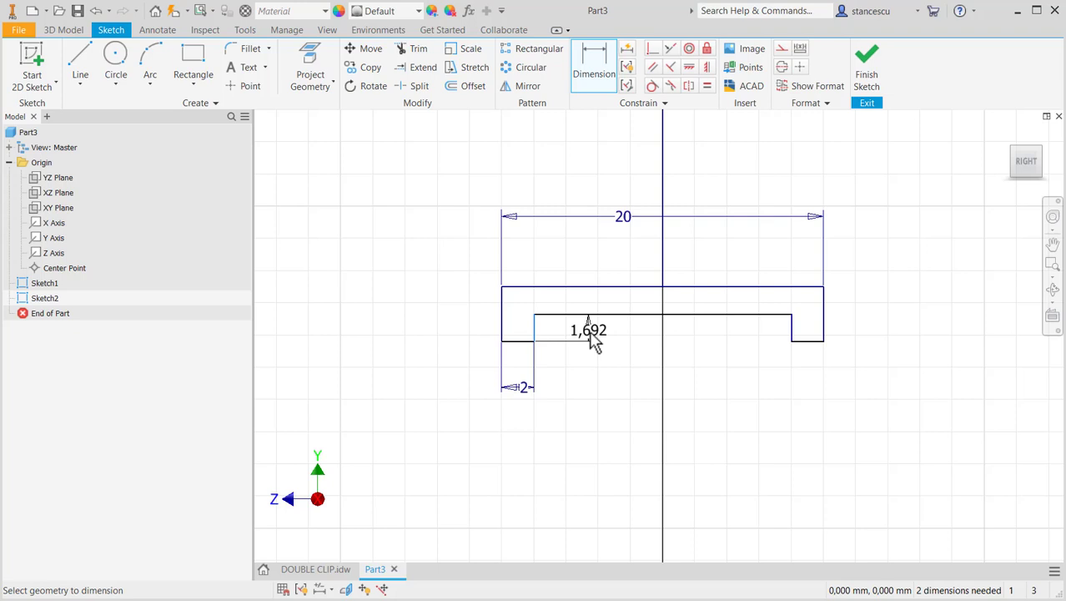
key(2)
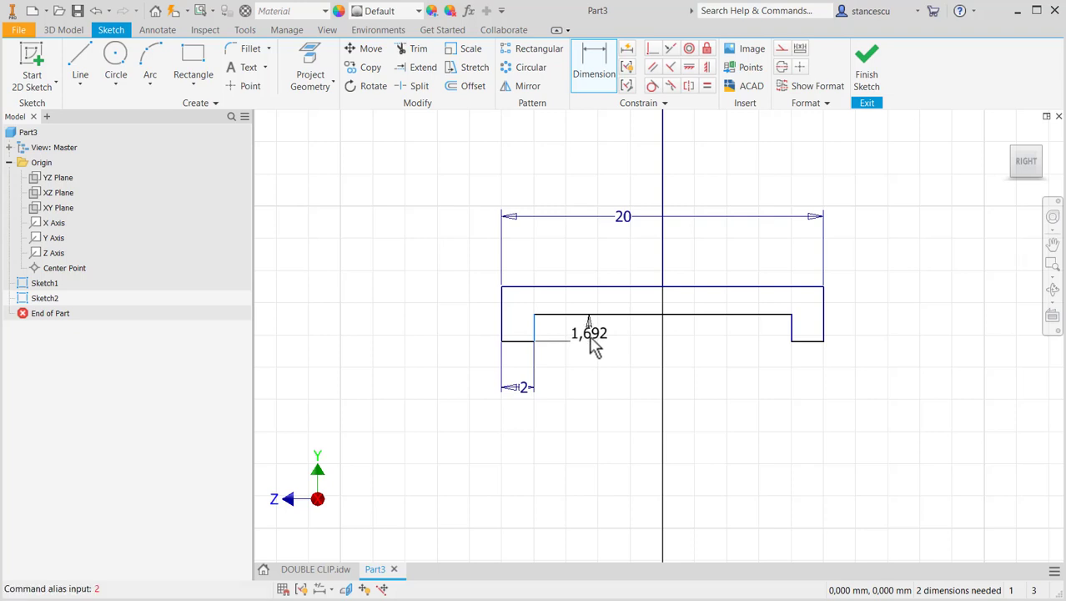
click(589, 328)
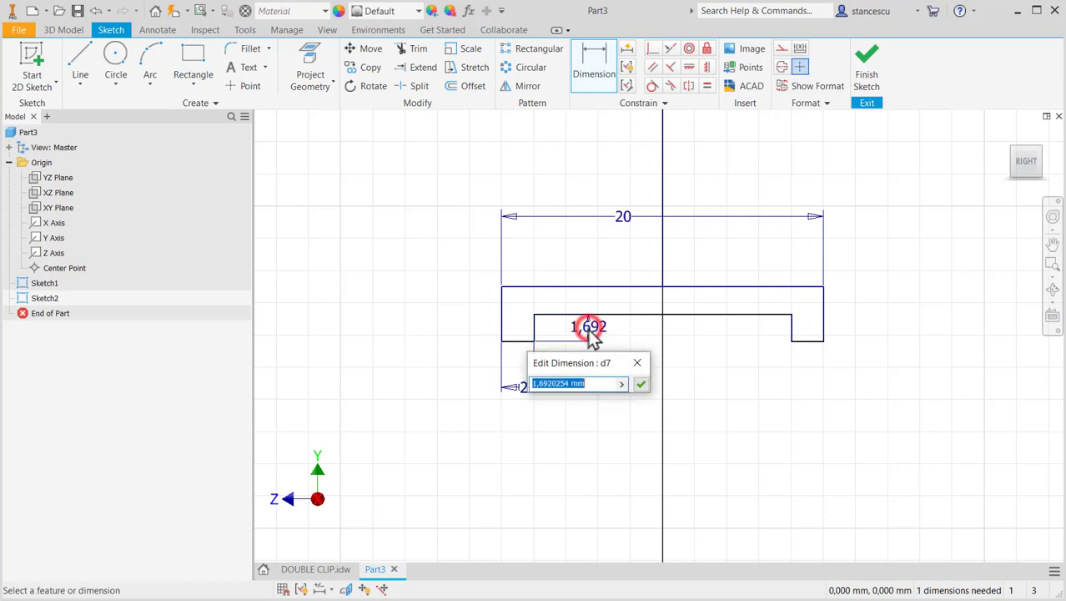
key(Return)
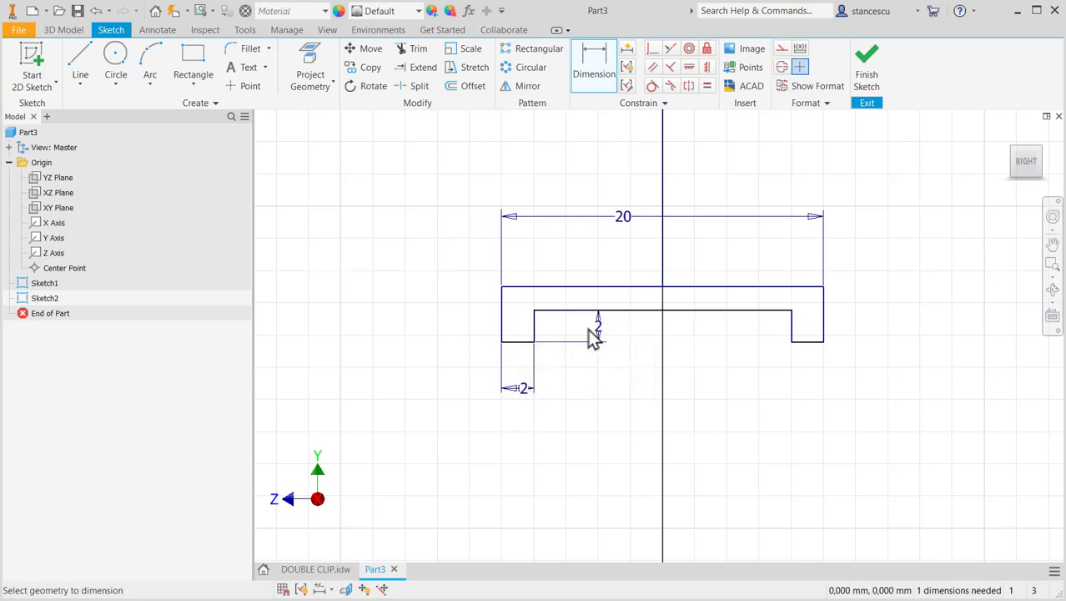
- Dimension the outer vertical edge of the section's left flange as 4 mm
click(503, 315)
click(467, 310)
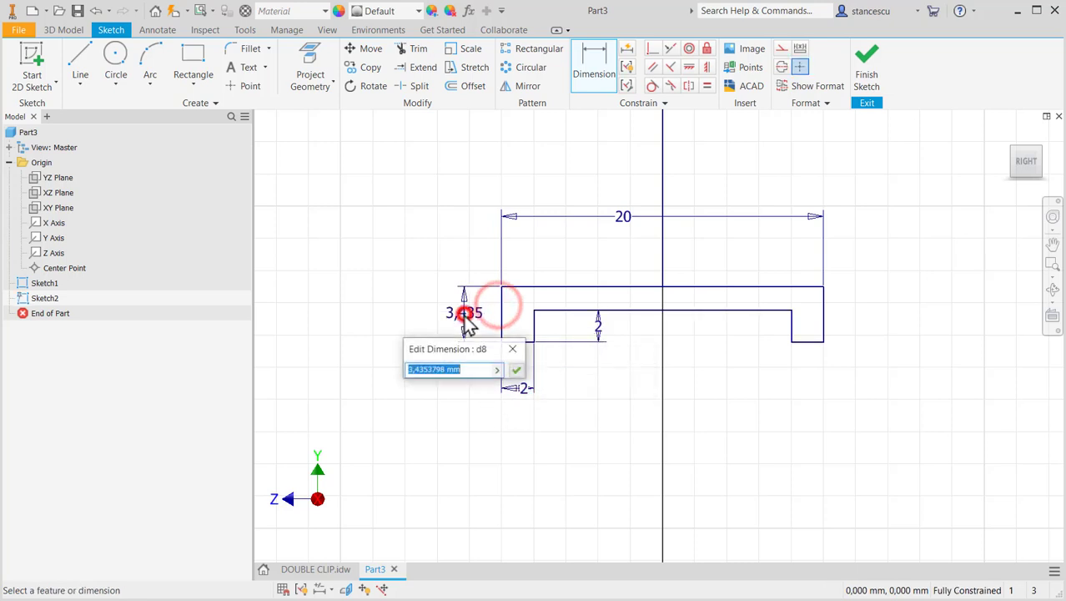
key(Return)
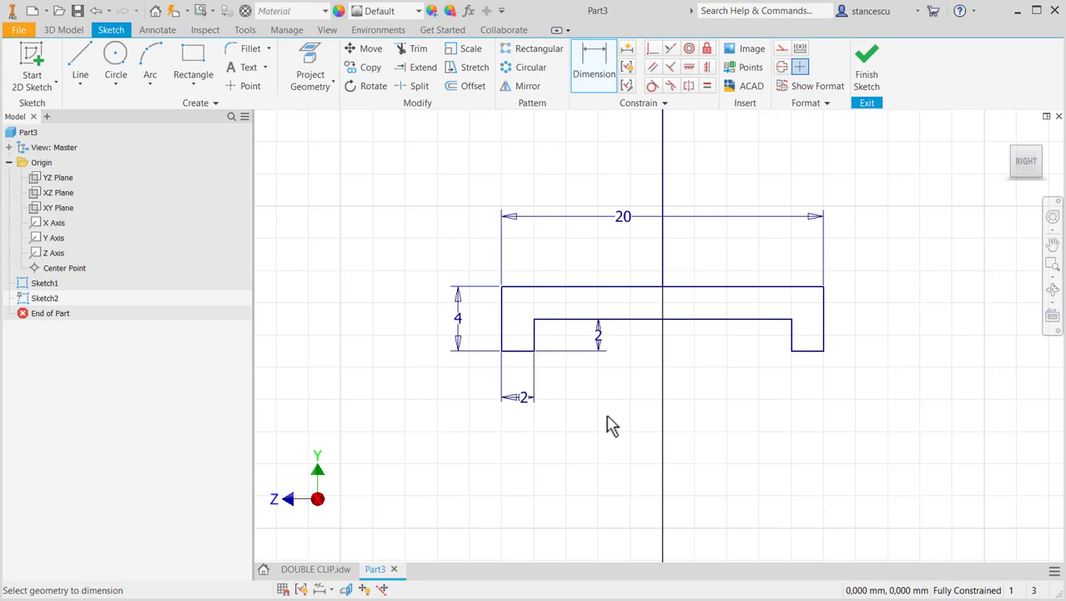
- Check the section's dimensions in the DOUBLE CLIP drawing and delete the 2 mm dimension on the left flange's inner vertical edge
click(602, 351)
click(340, 568)
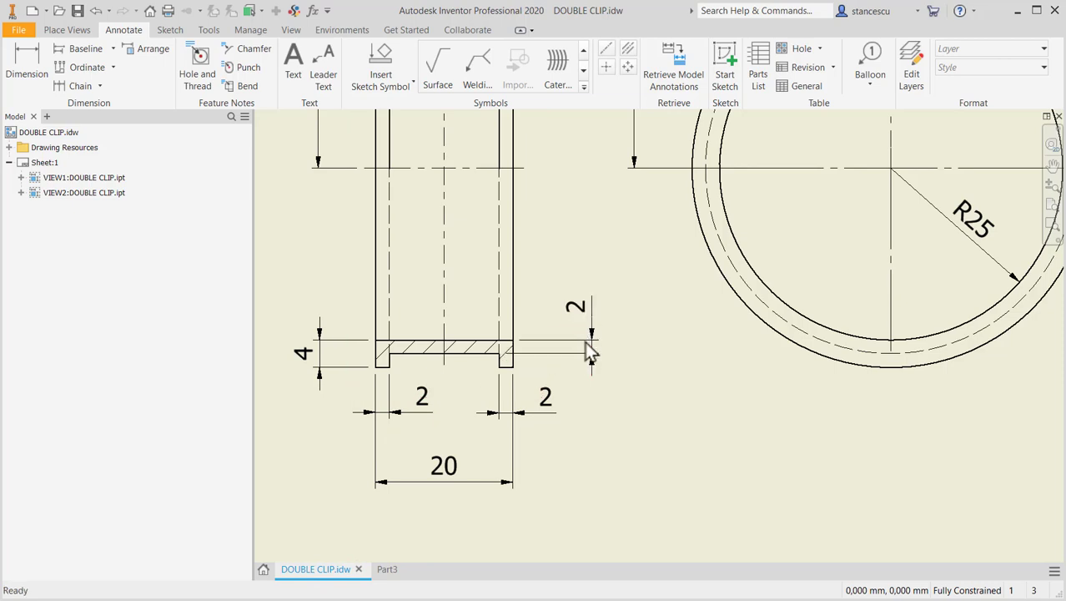
click(380, 568)
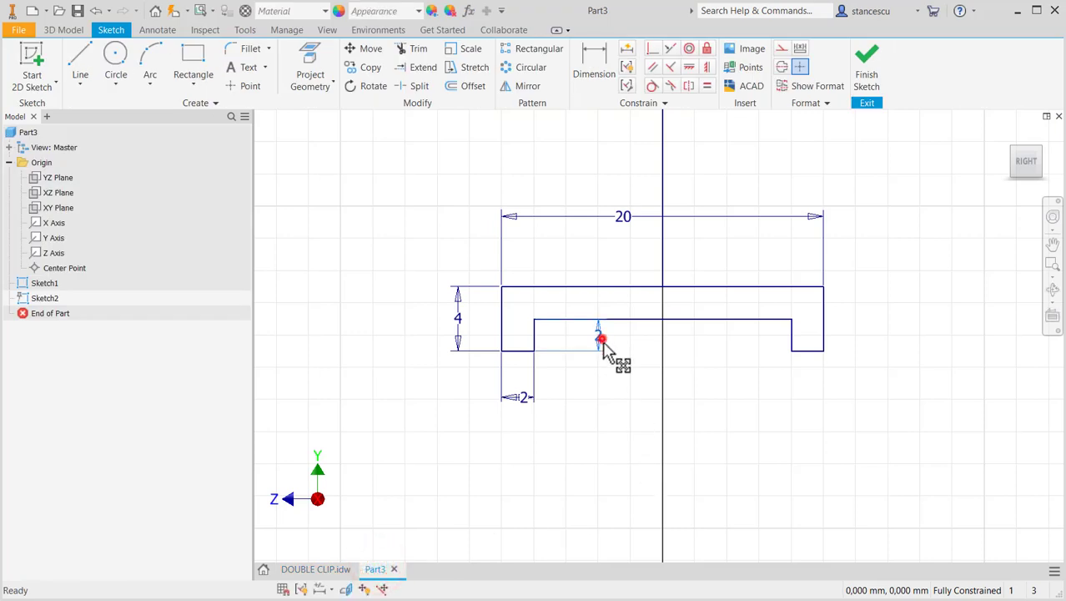
click(599, 337)
key(Delete)
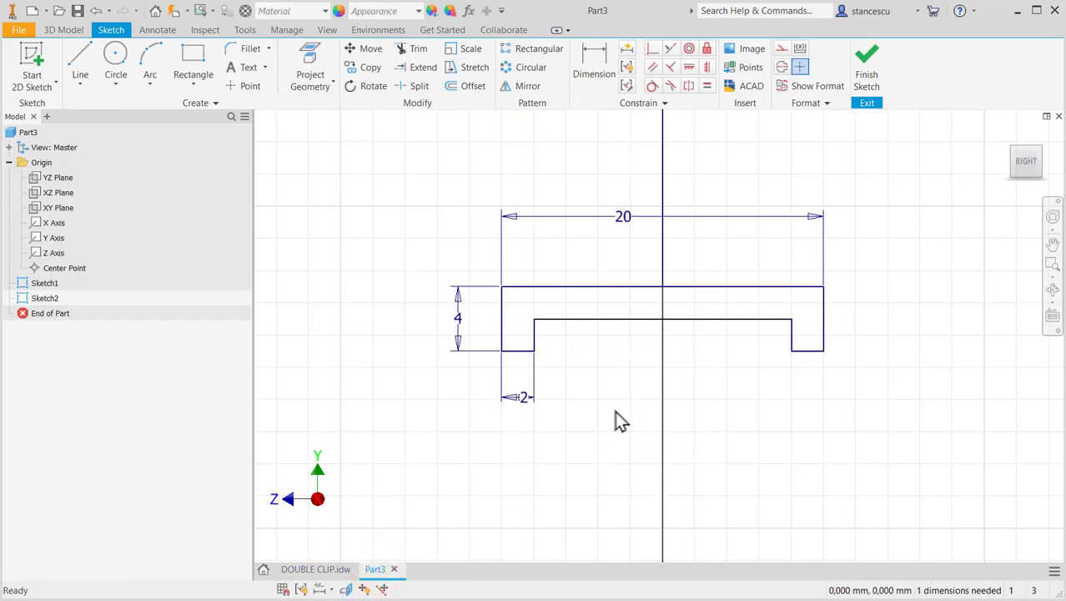
- Dimension the web thickness between the section's upper edge and inner horizontal edge as 2 mm, and finish the sketch
click(586, 67)
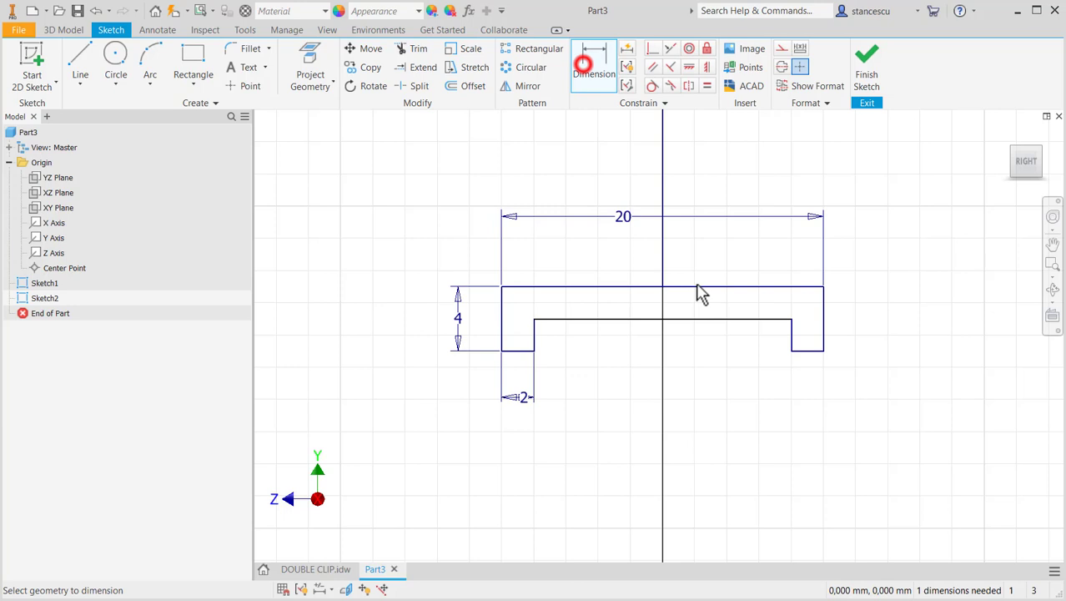
click(757, 286)
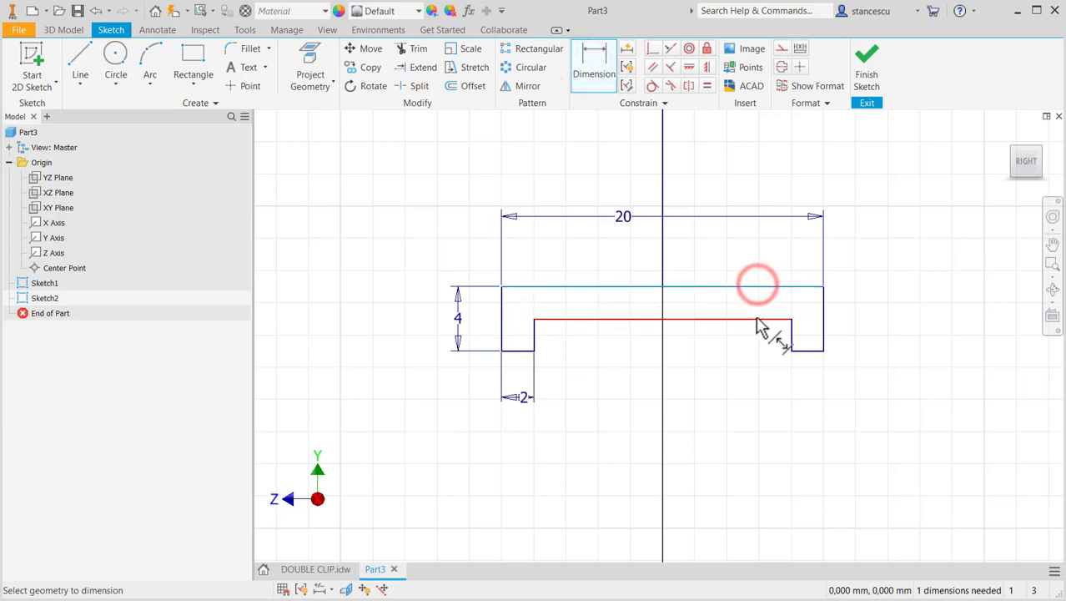
click(755, 318)
click(732, 378)
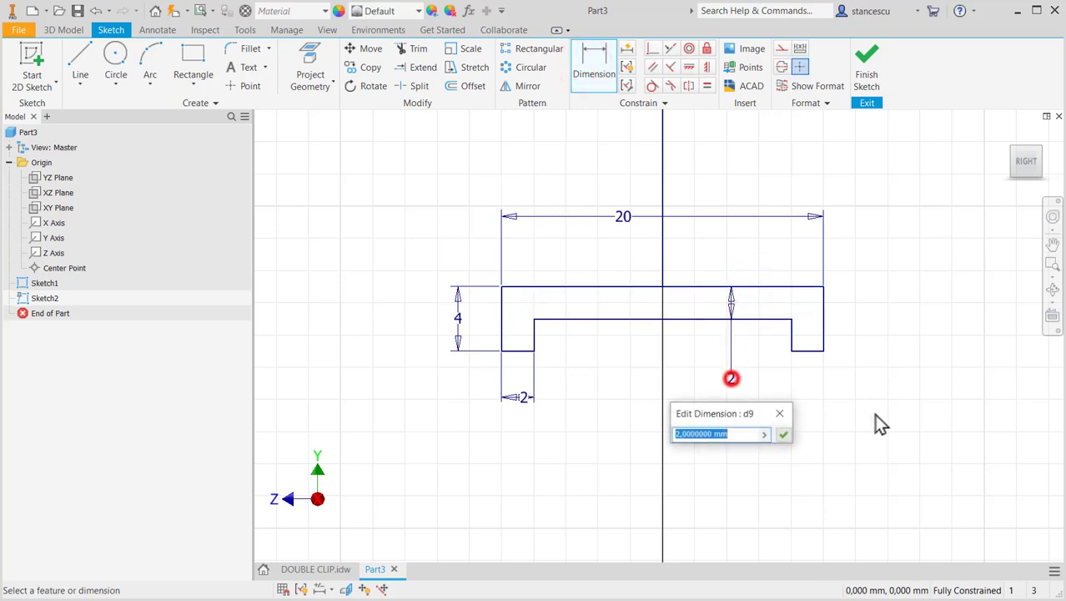
click(784, 434)
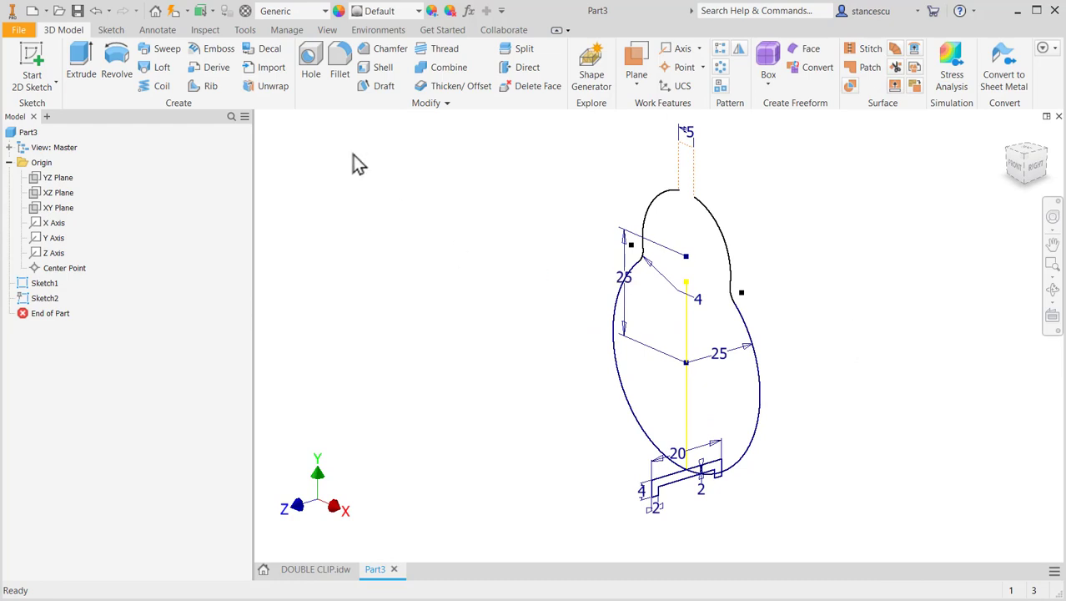
- Sweep the channel section along the clip outline curve to create the solid body
click(166, 50)
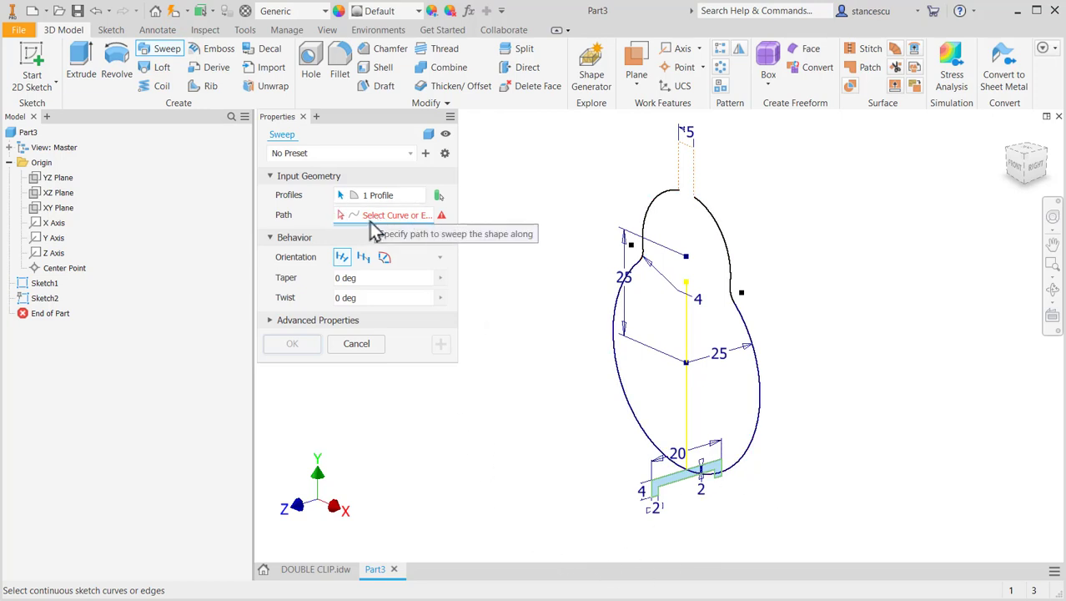
click(627, 405)
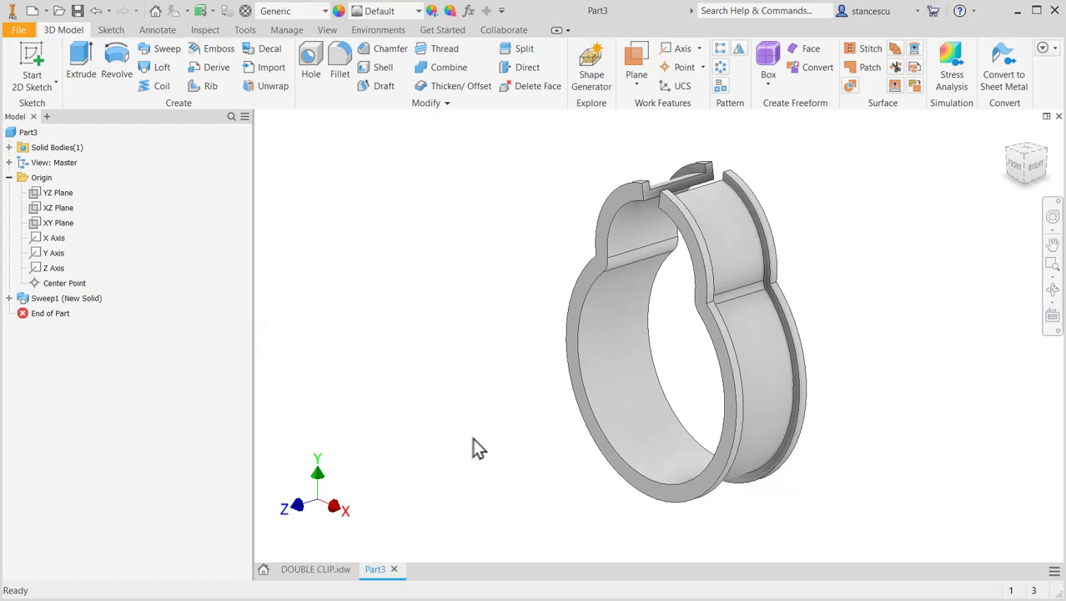
shift+middle_drag(454, 302, 423, 372)
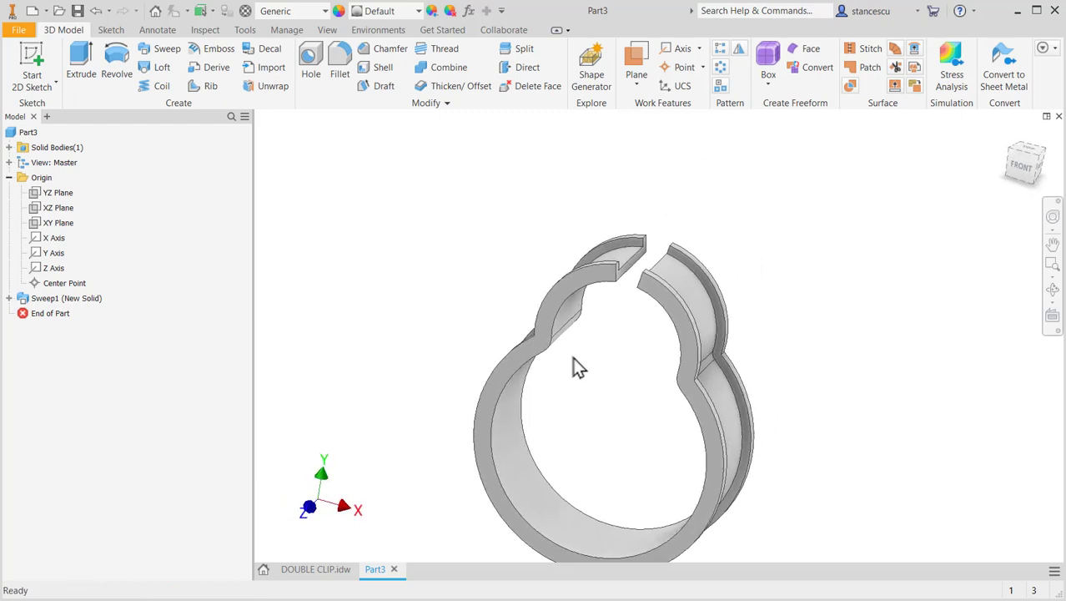
- Consult all views of the DOUBLE CLIP drawing for the remaining features, and save the part as Part3.ipt
click(303, 568)
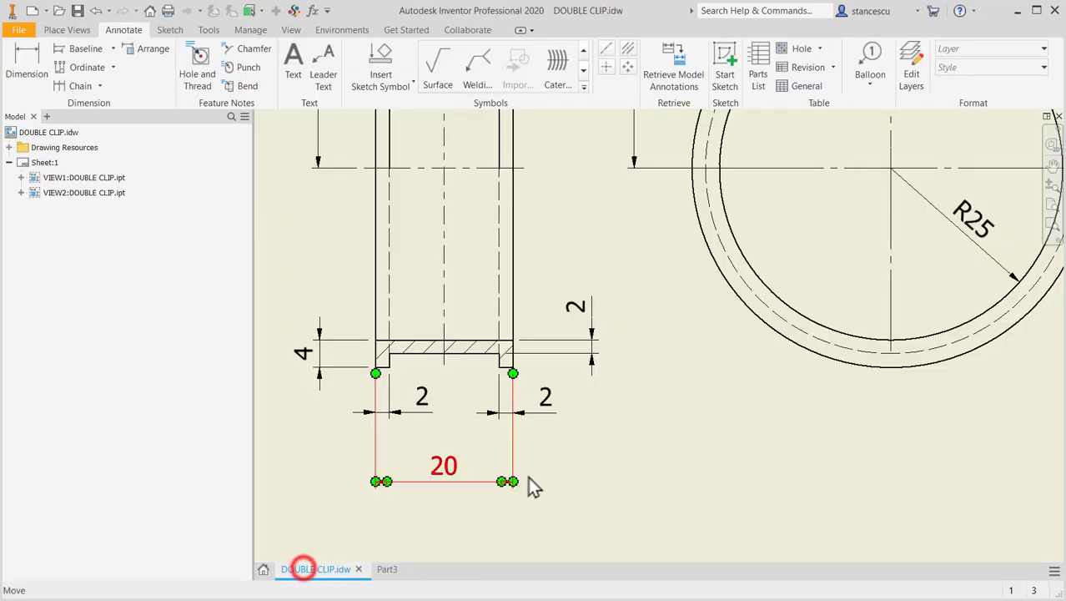
mouse_move(819, 257)
middle_down()
mouse_move(742, 409)
mouse_move(538, 542)
mouse_move(530, 445)
mouse_move(487, 420)
middle_up()
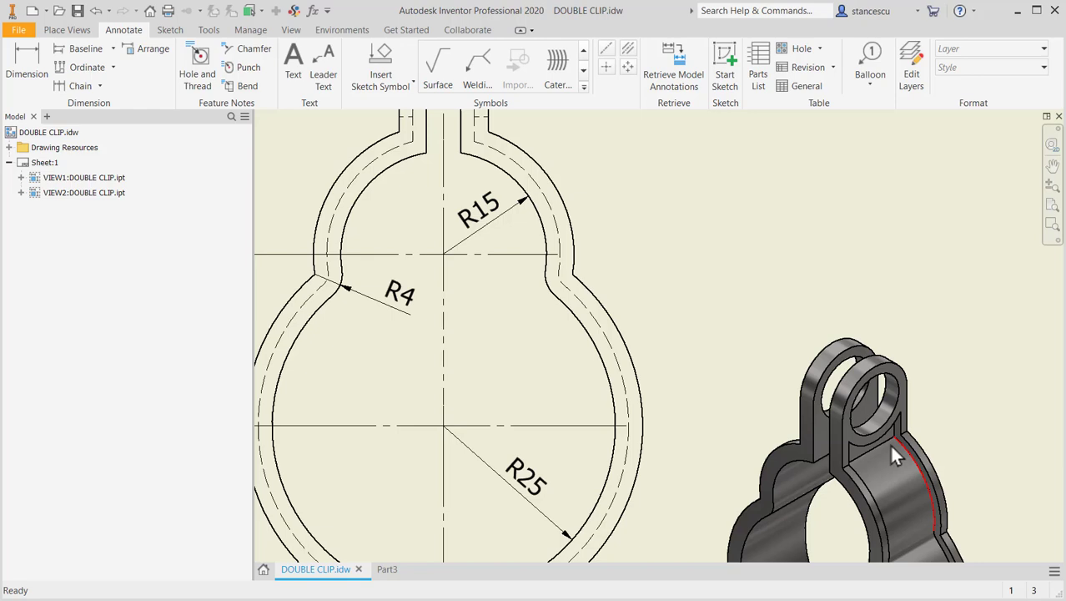
click(843, 460)
key(Escape)
key(Home)
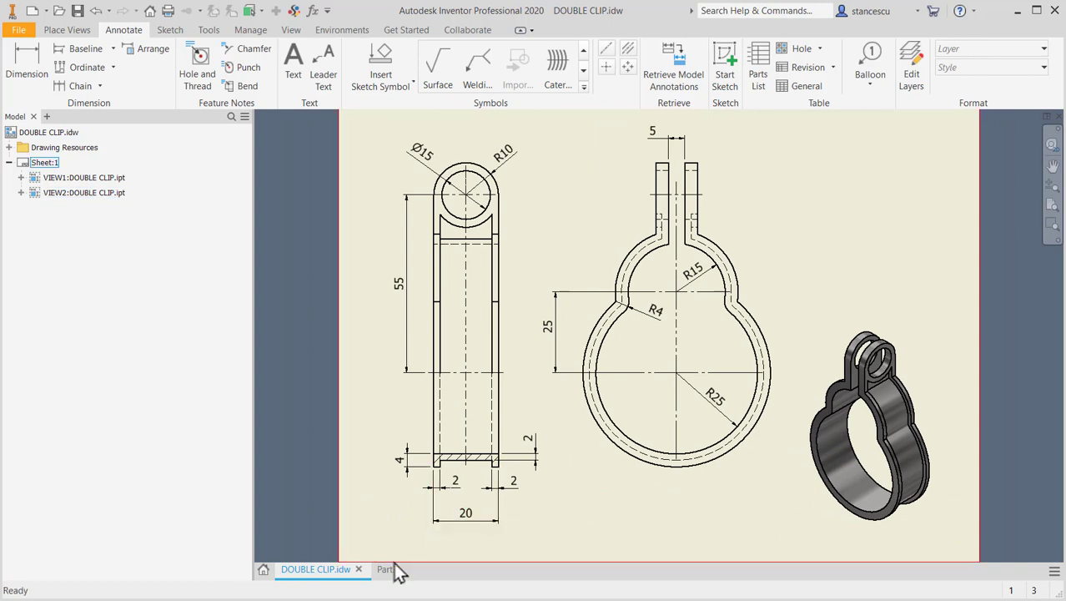
click(386, 570)
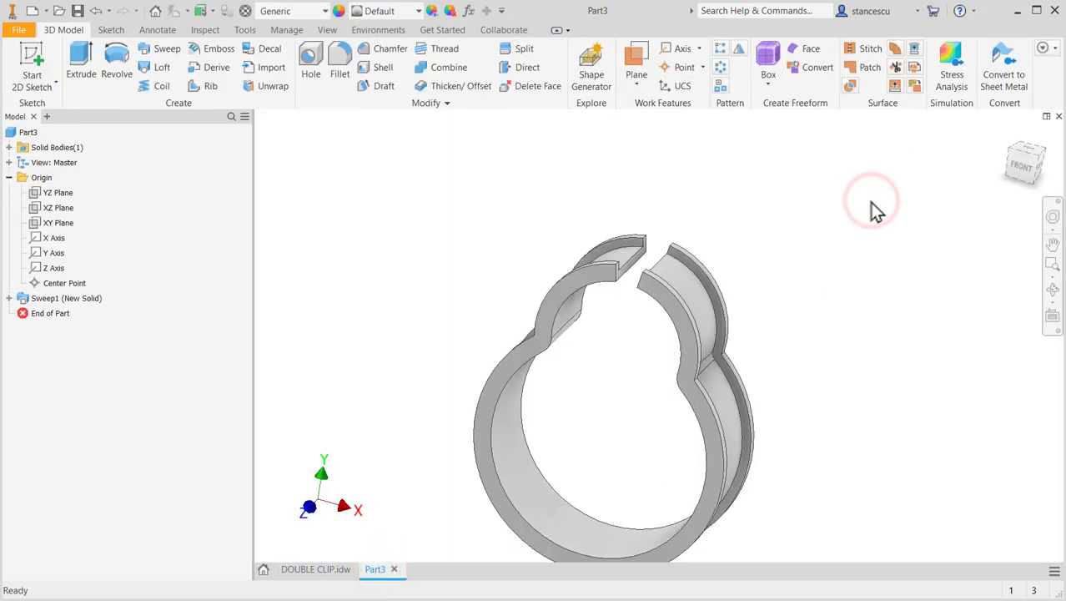
key(F6)
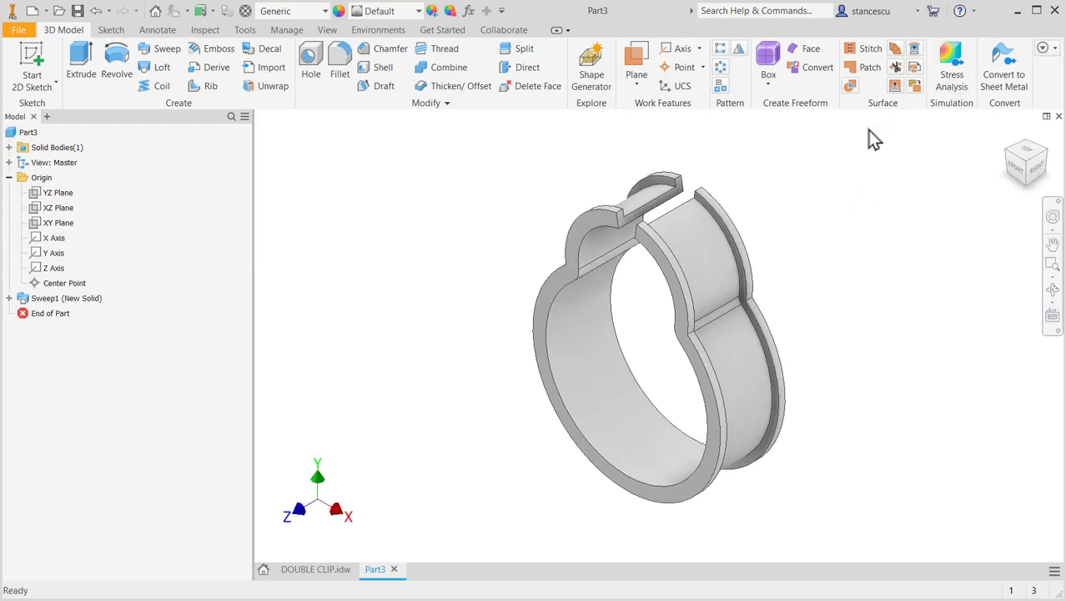
key(ctrl+s)
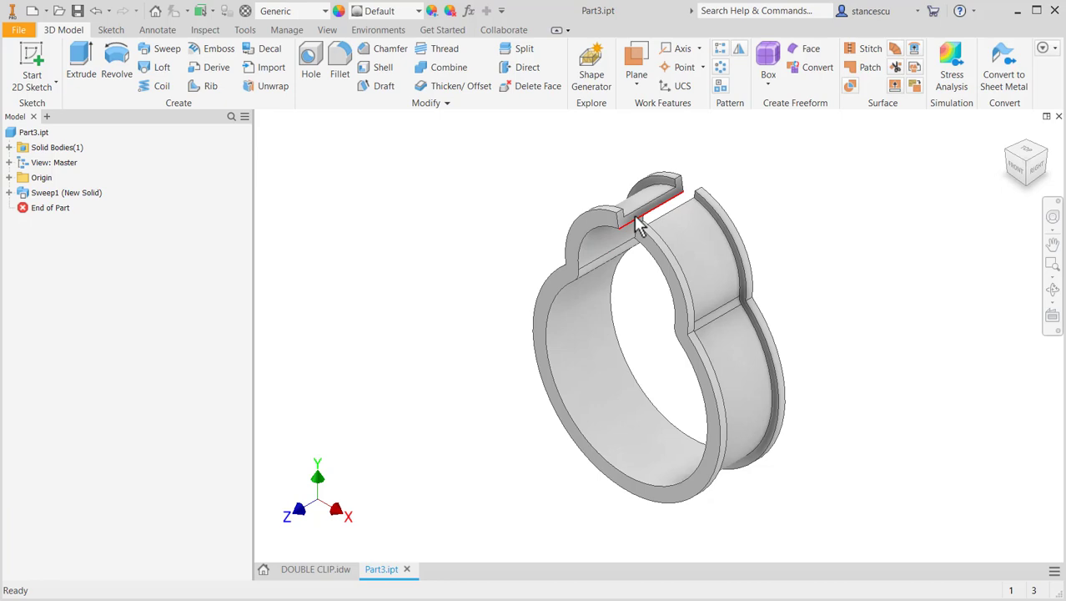
- Measure the gap between the inner corners of the two open ends of the clip in the front view
click(1017, 172)
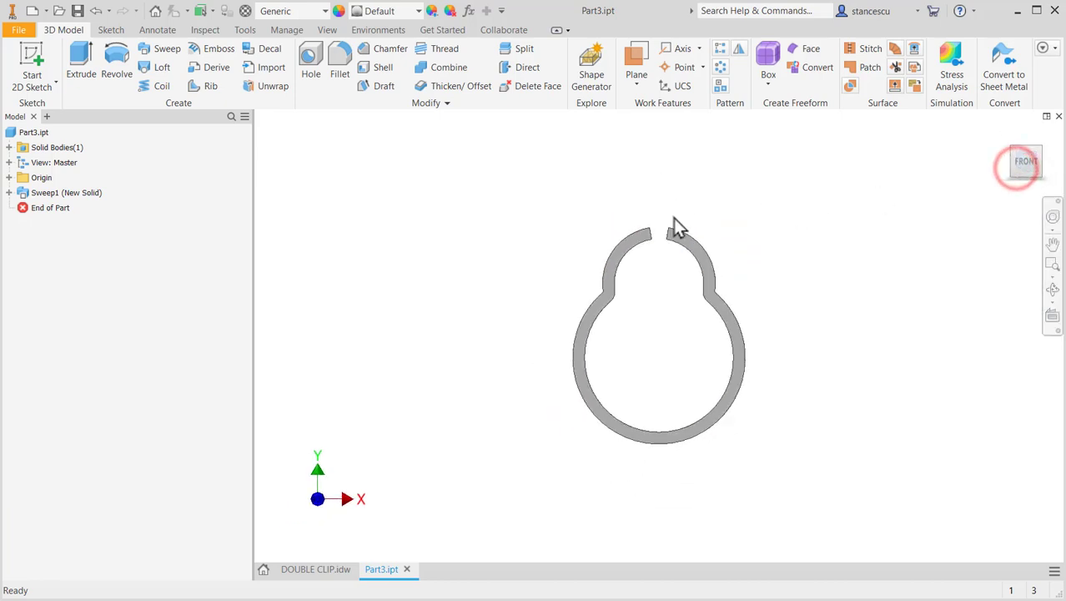
scroll(643, 275, up, 5)
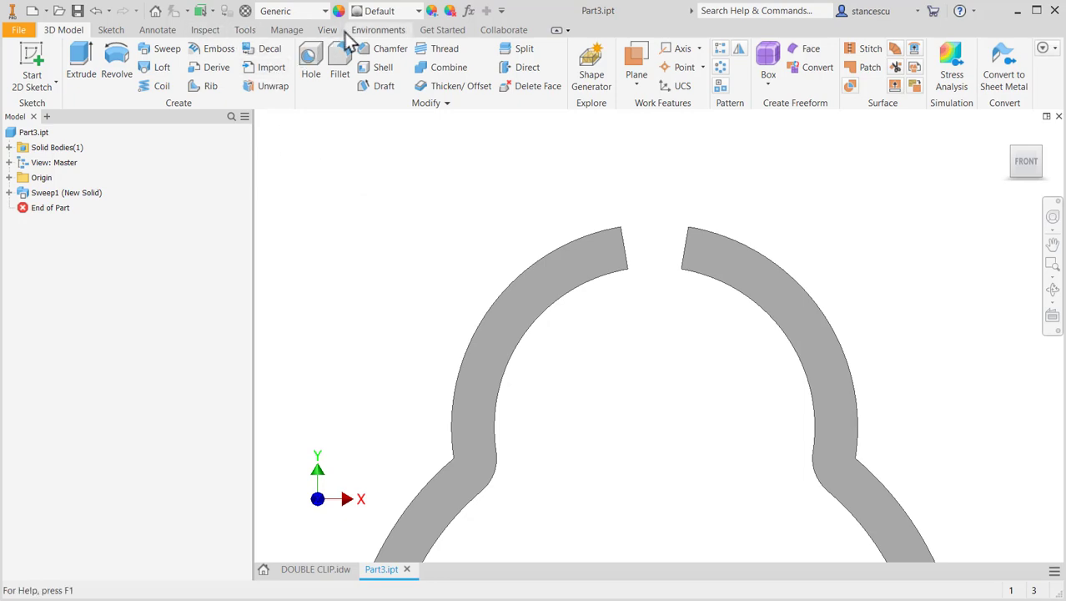
click(201, 31)
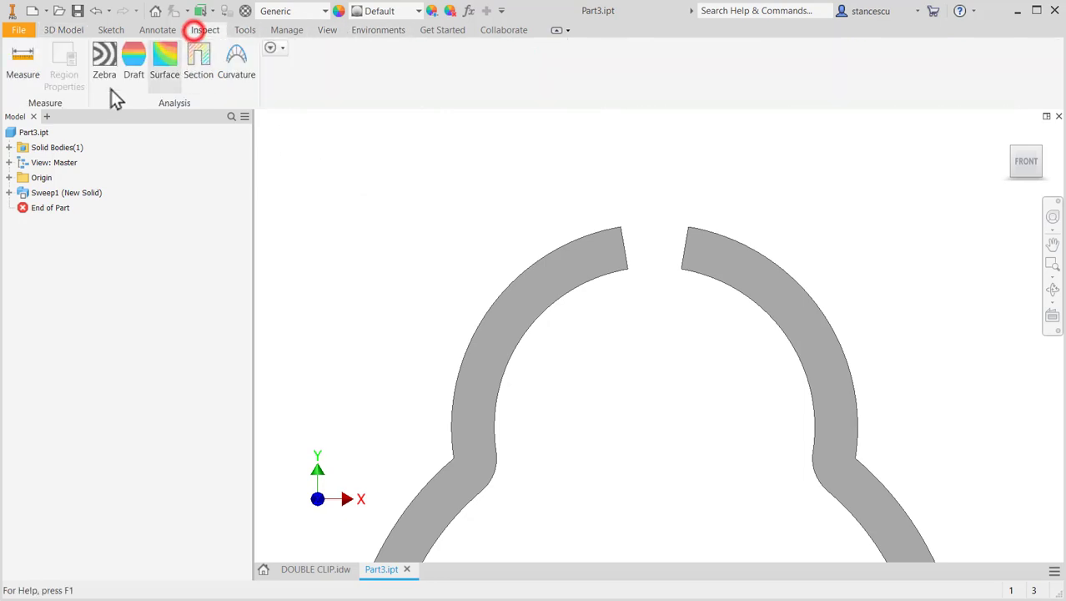
click(20, 57)
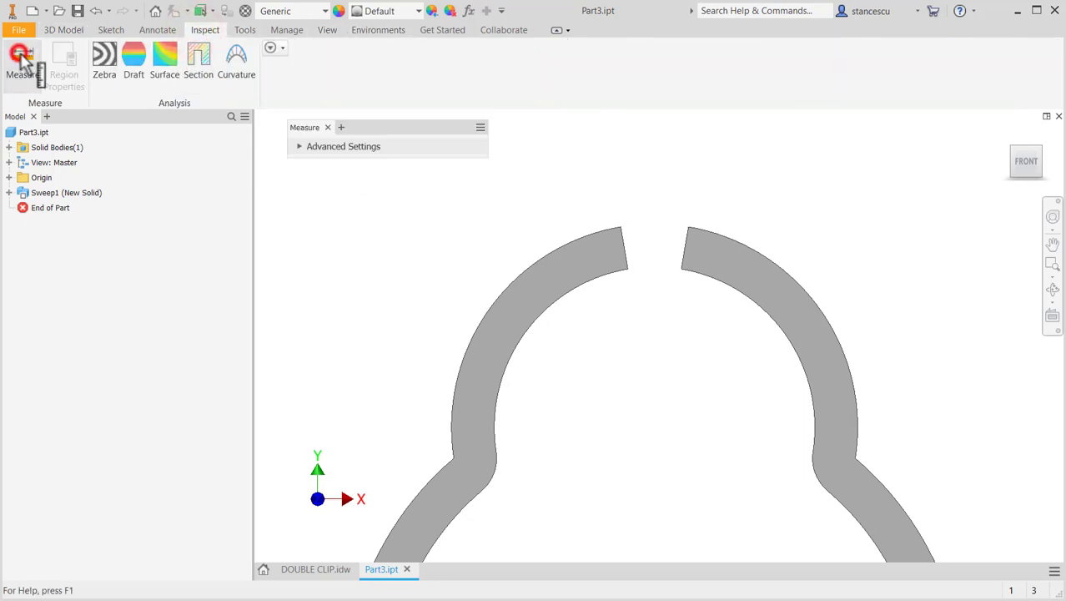
click(627, 266)
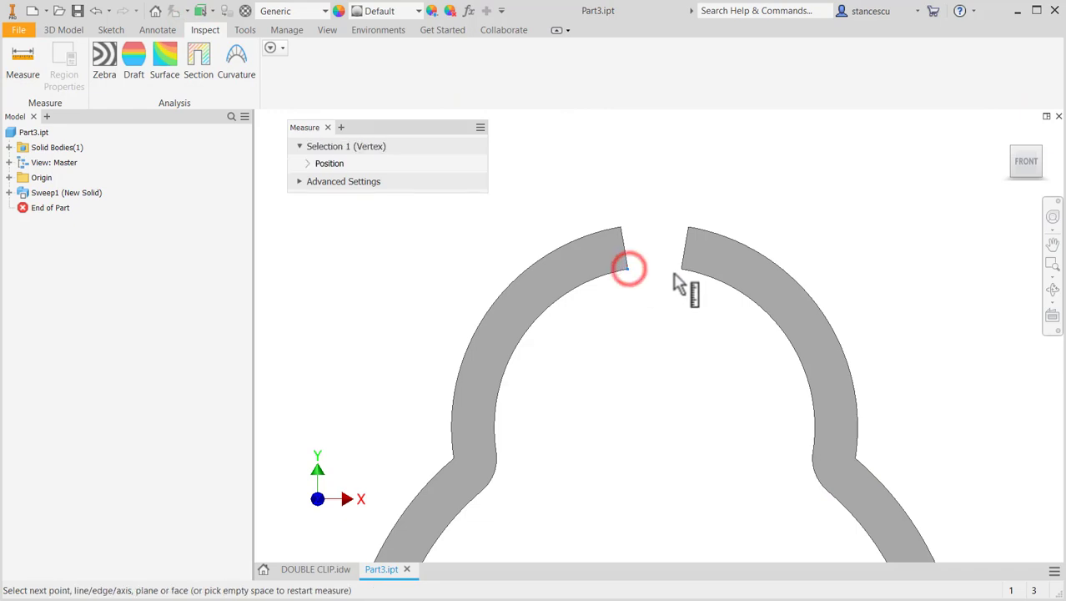
click(680, 269)
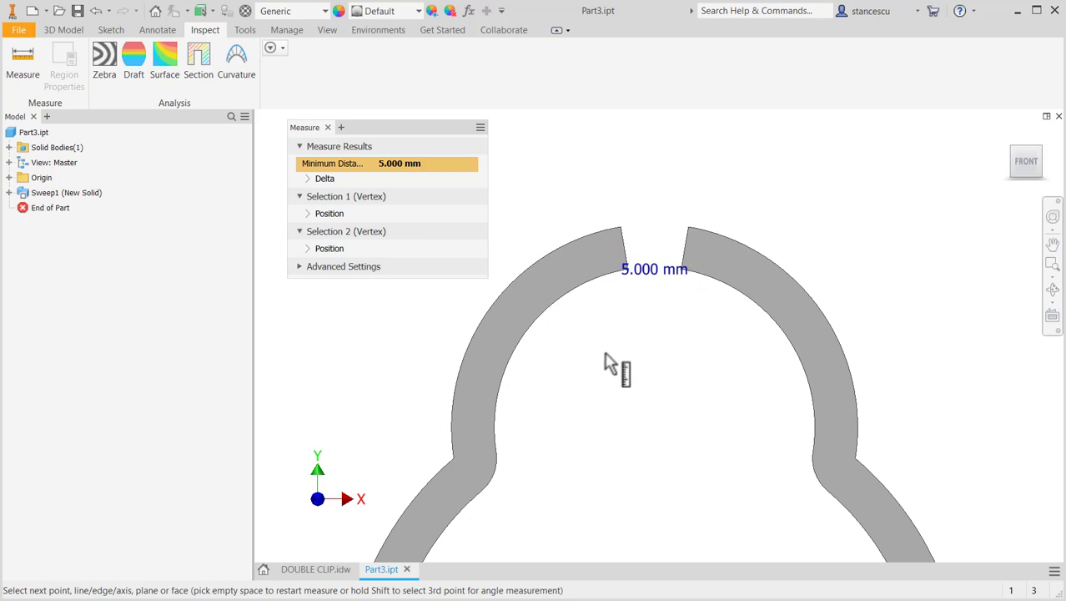
key(Escape)
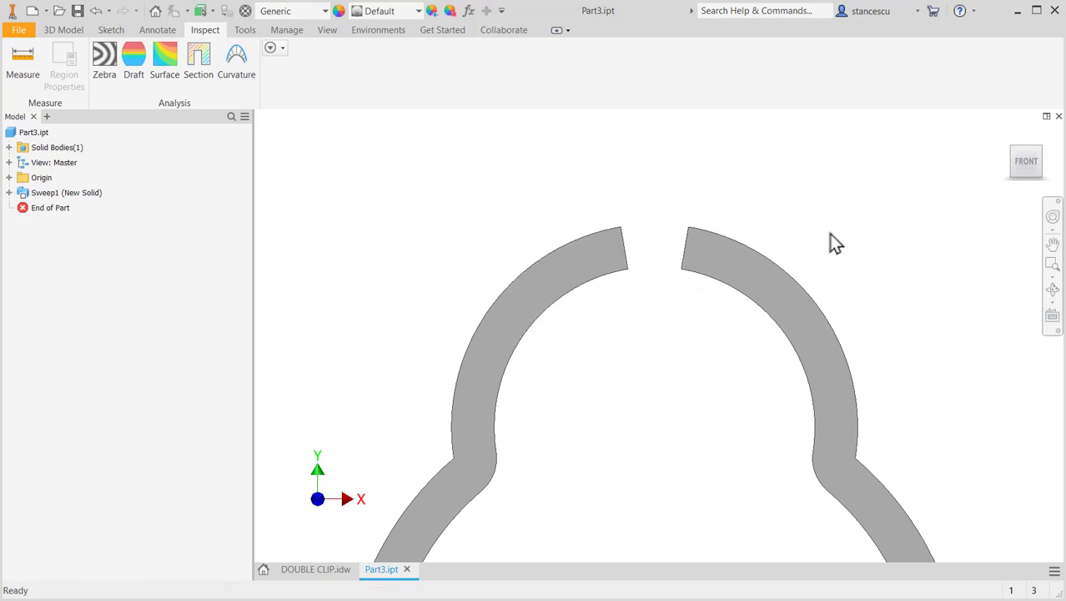
- Create a work plane parallel to the YZ plane through the inner corner of the left arm's open end
shift+middle_drag(849, 251, 809, 252)
click(67, 32)
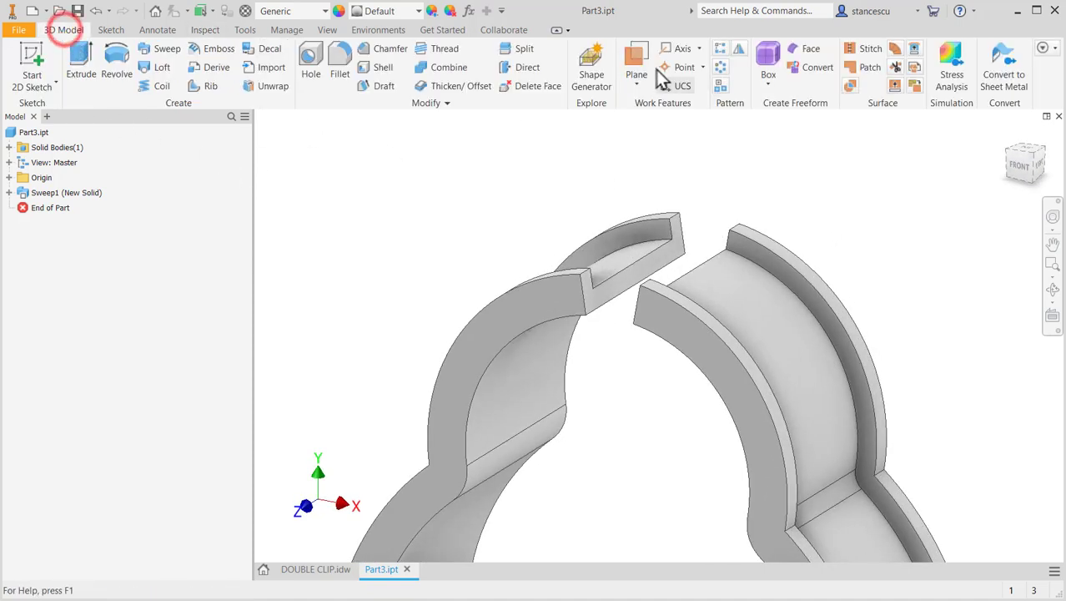
click(640, 57)
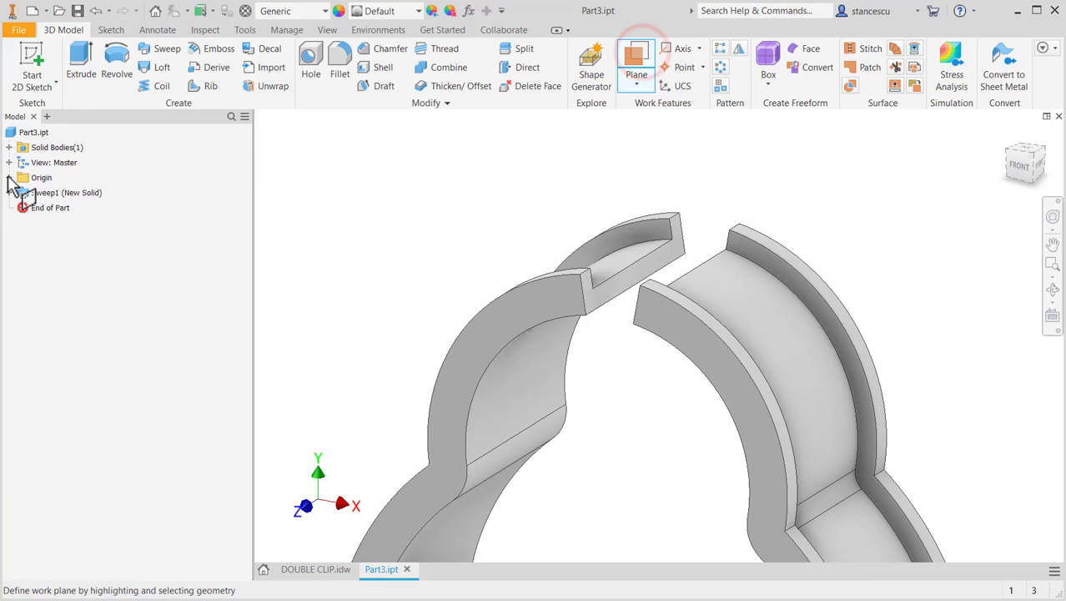
click(9, 178)
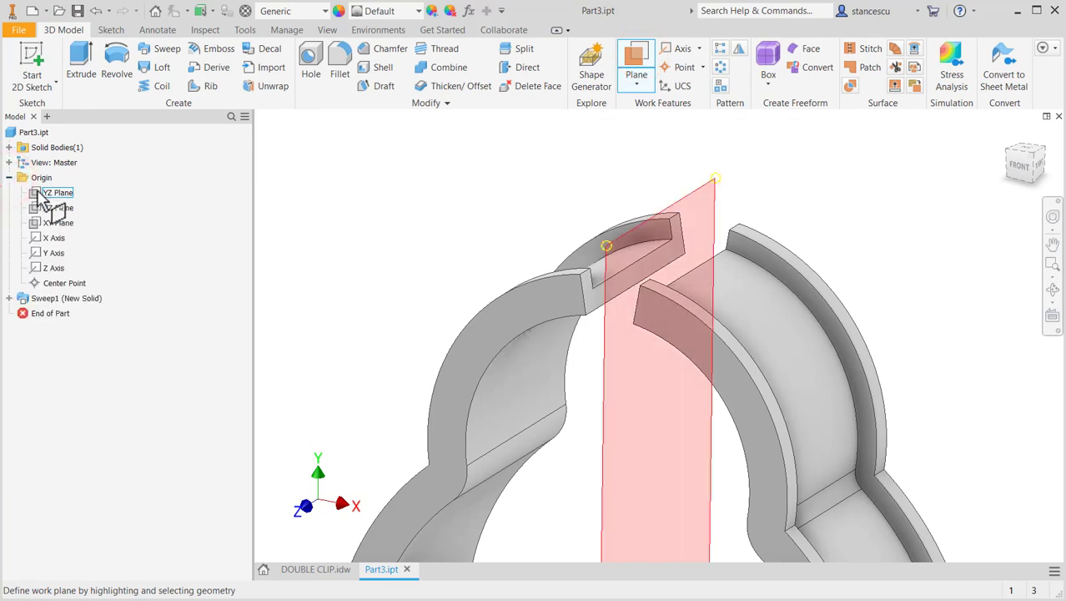
click(35, 192)
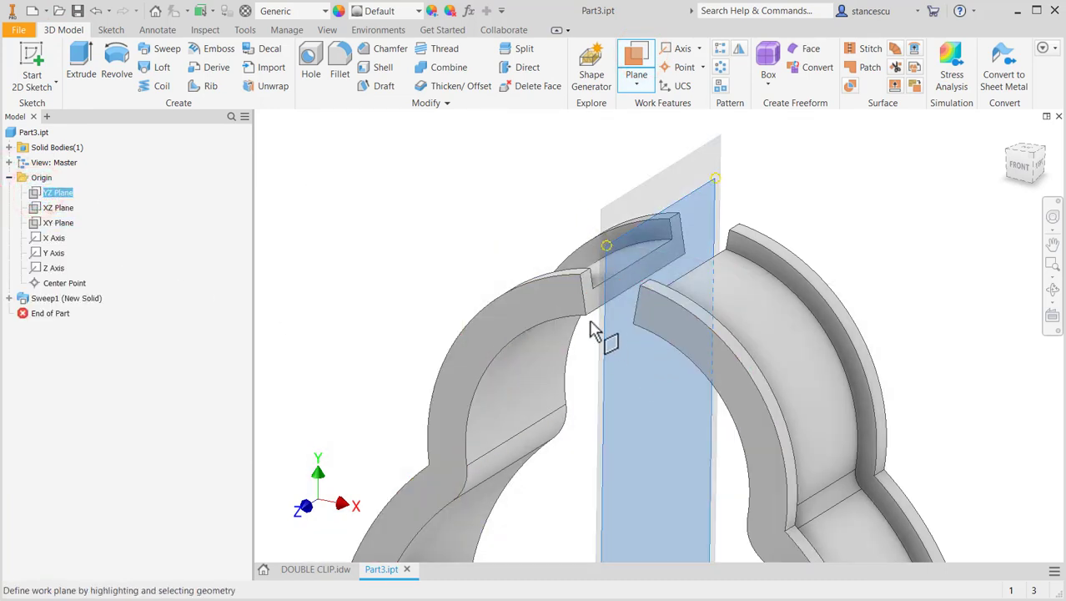
click(587, 318)
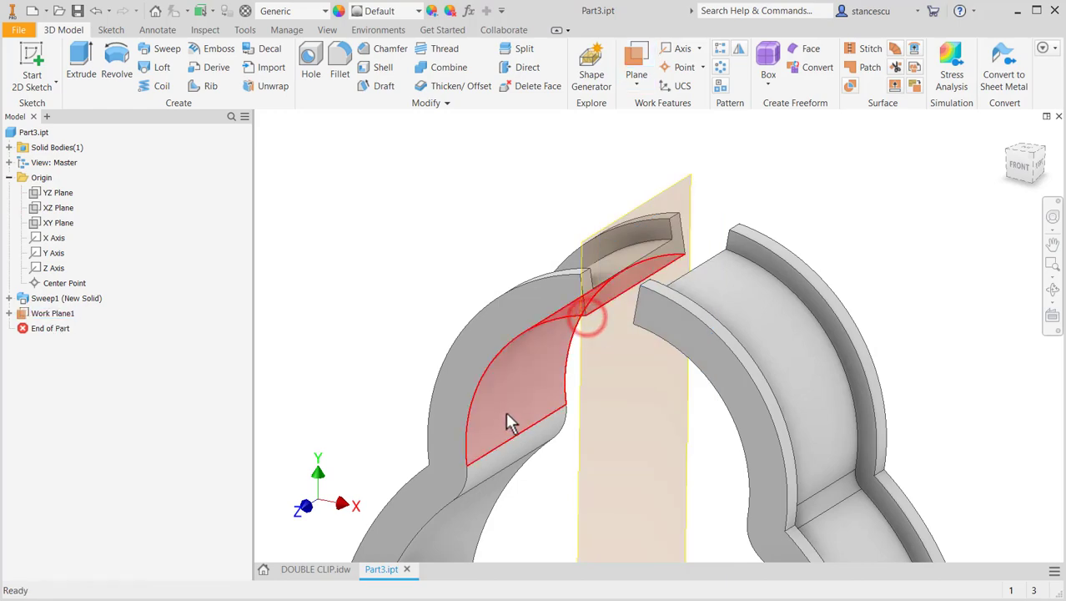
- Start a new sketch on the work plane at the left arm's end and slice the graphics at the sketch plane
click(692, 173)
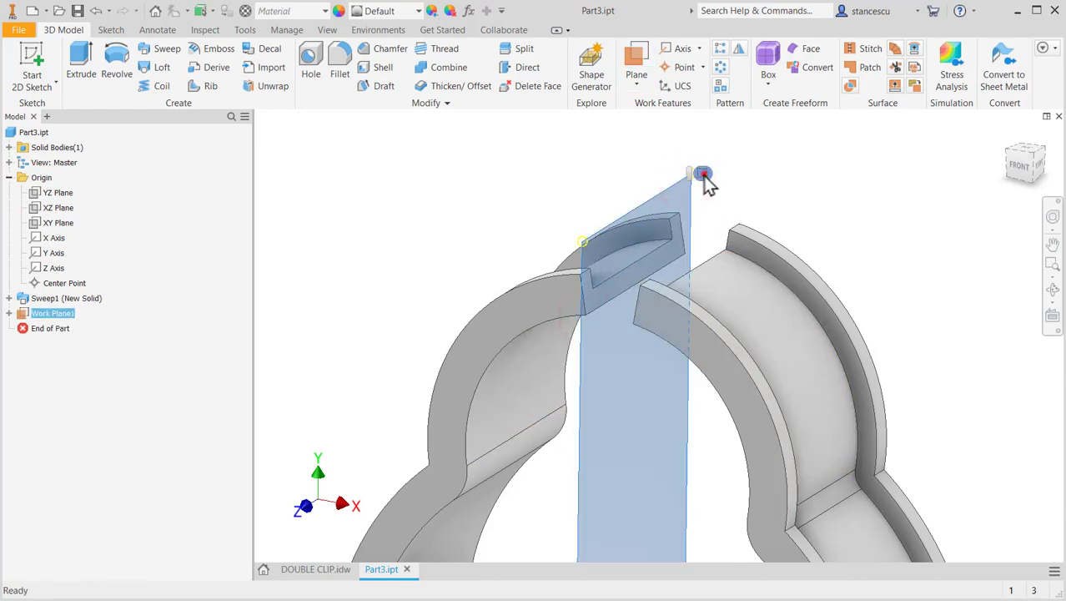
click(703, 174)
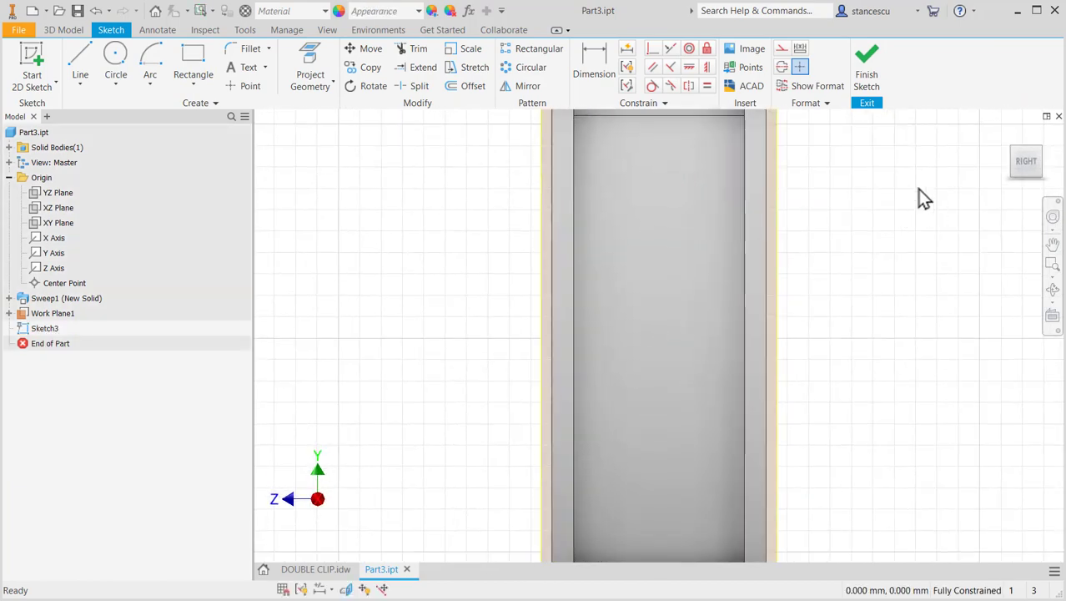
key(Home)
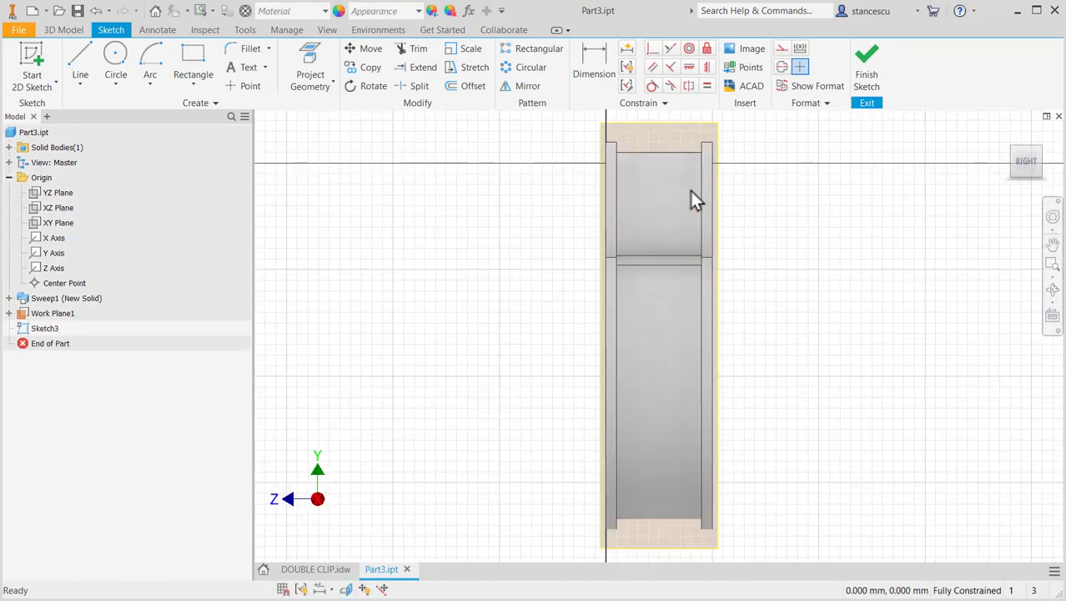
middle_drag(691, 201, 700, 299)
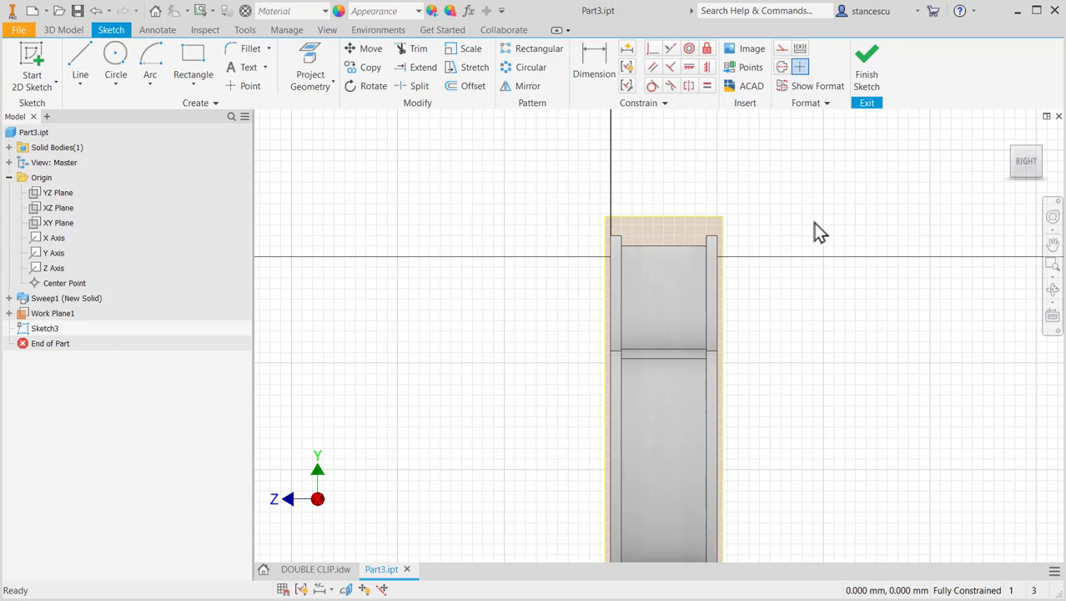
key(F7)
scroll(655, 212, down, 3)
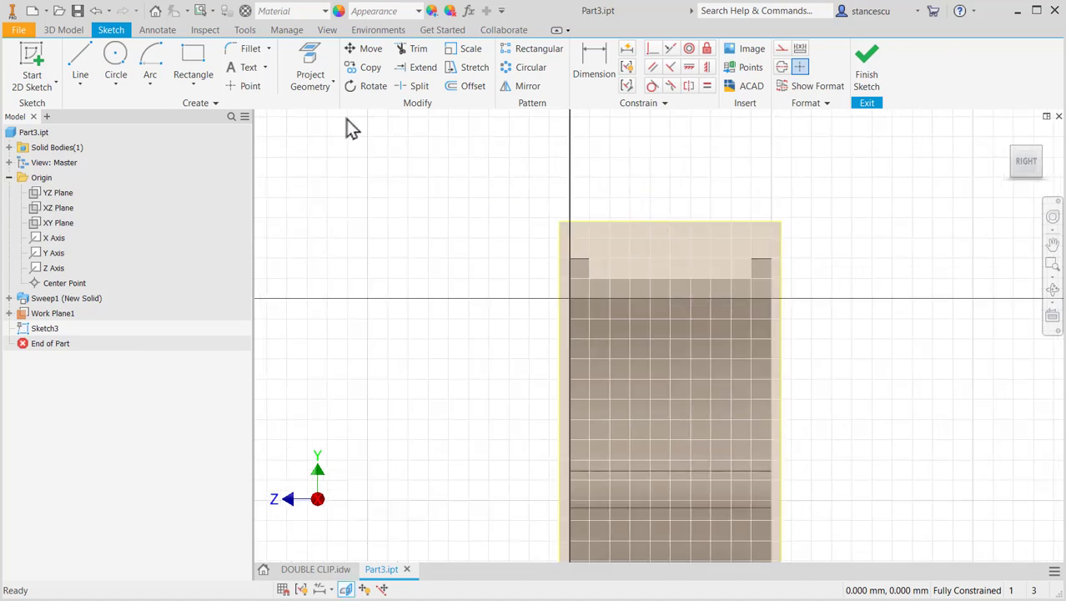
- Project the two lower corners of the left arm's open end face into the sketch
click(306, 60)
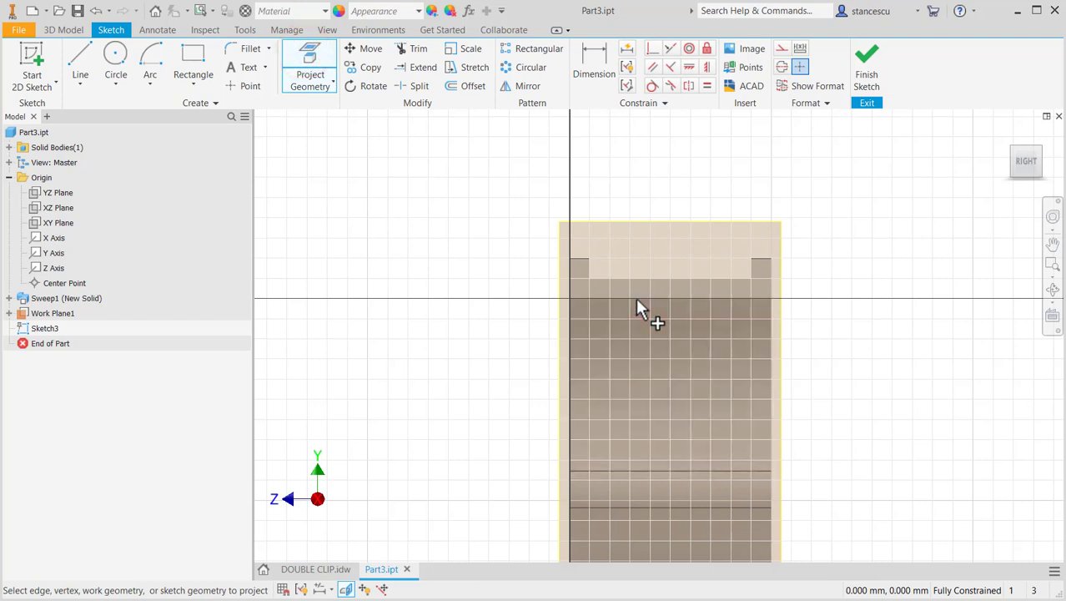
click(571, 298)
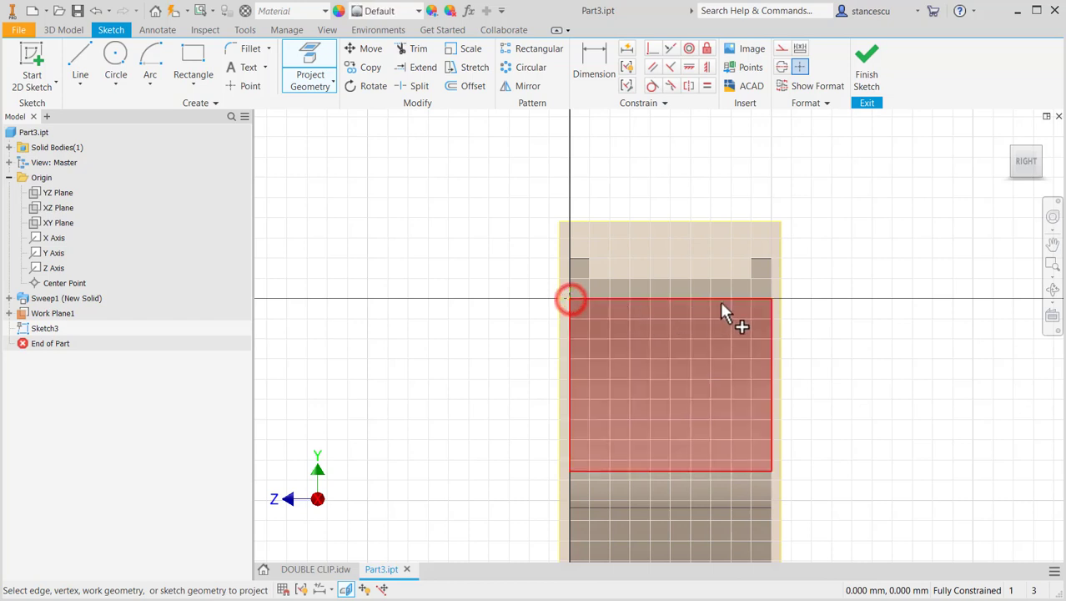
click(770, 298)
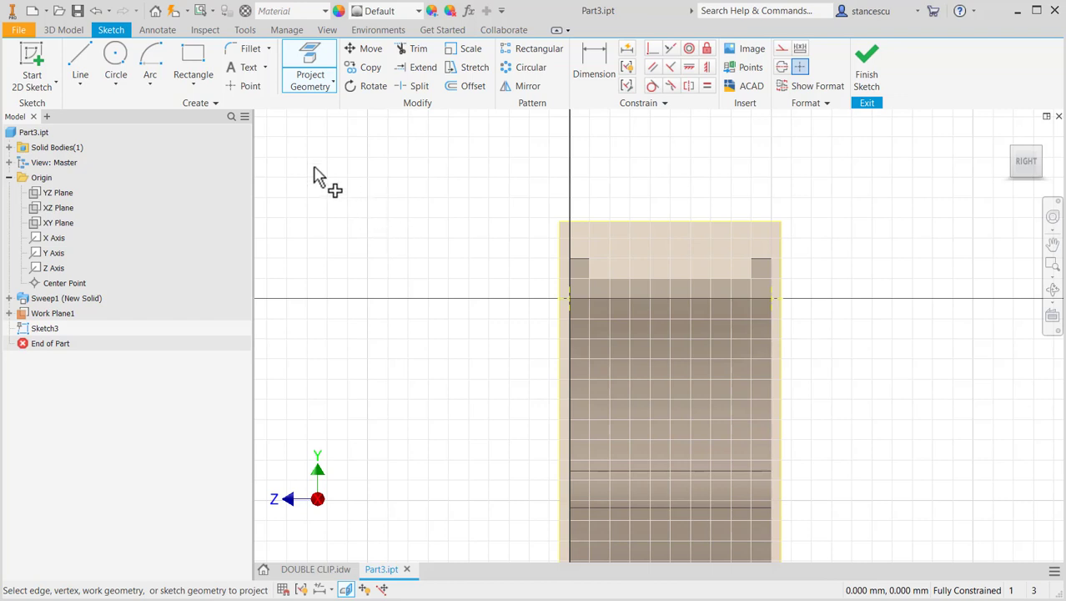
- Sketch the closed lug outline from the projected corners with a 20 mm base, sides about 21 mm tall and a tangent semicircular top, and finish the sketch
click(80, 55)
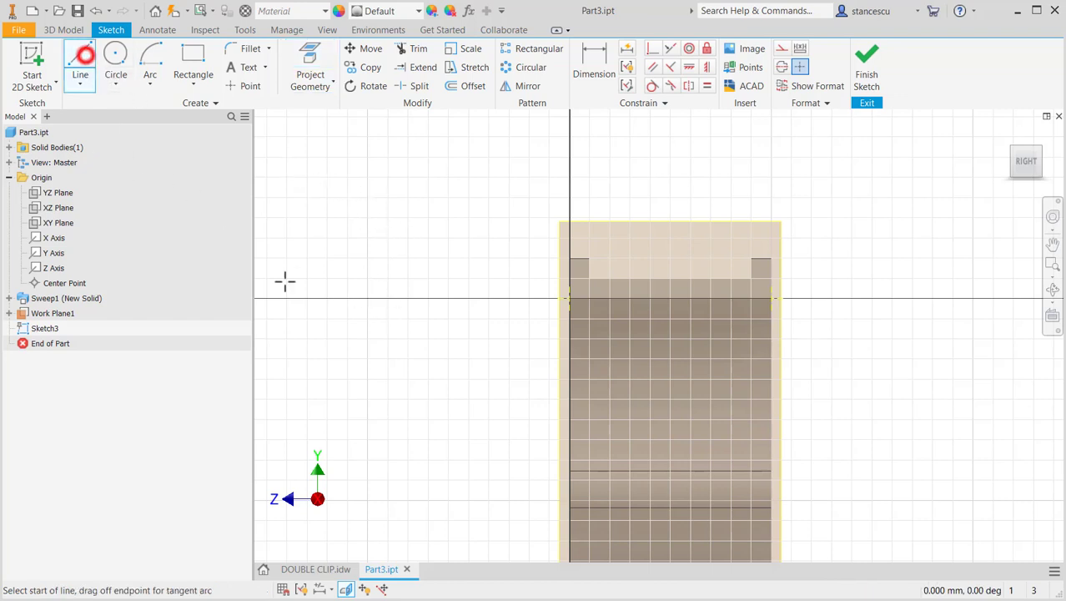
click(570, 298)
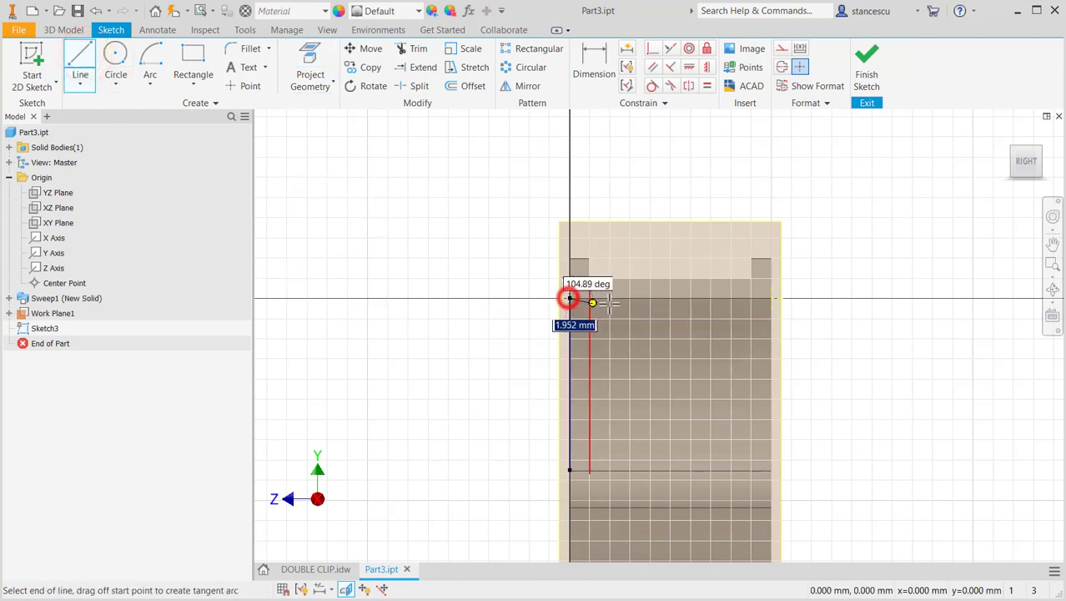
click(772, 298)
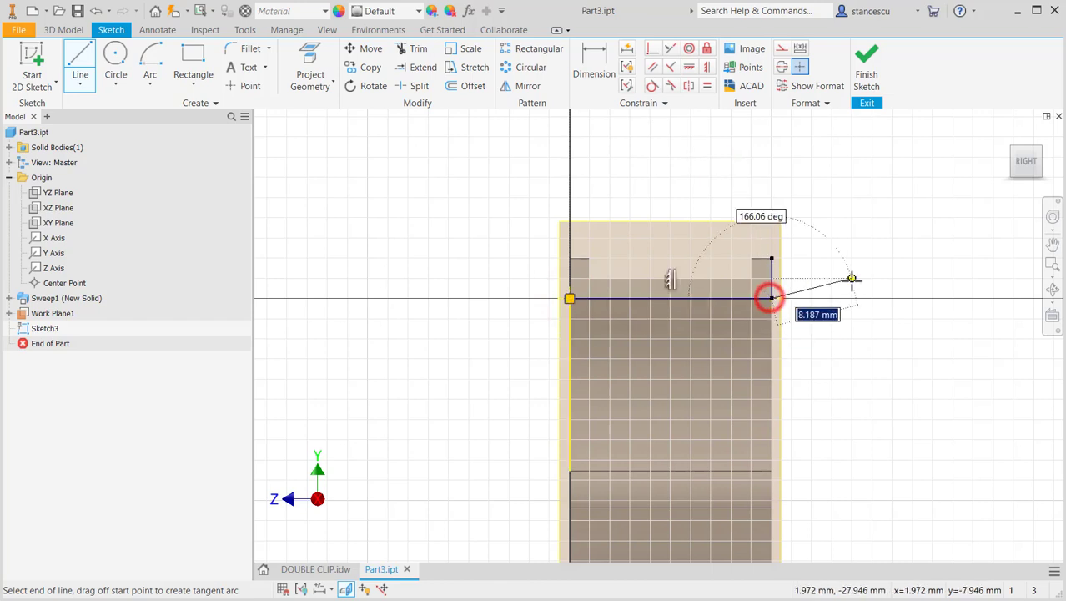
middle_drag(851, 278, 835, 471)
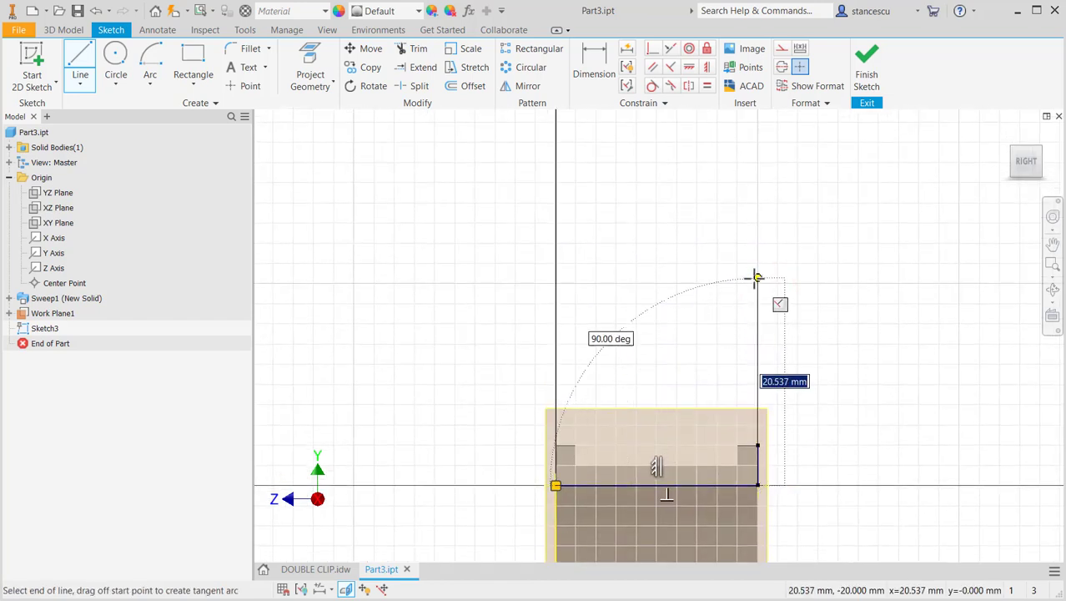
click(757, 271)
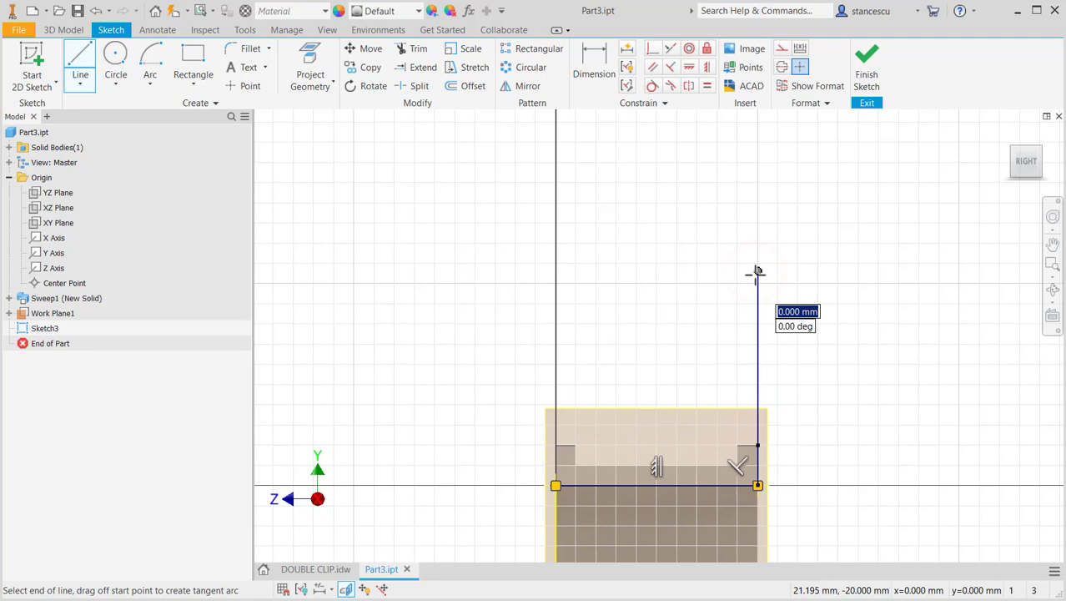
mouse_move(757, 271)
mouse_down()
mouse_move(650, 193)
mouse_move(564, 231)
mouse_move(555, 271)
mouse_up()
right_click(485, 314)
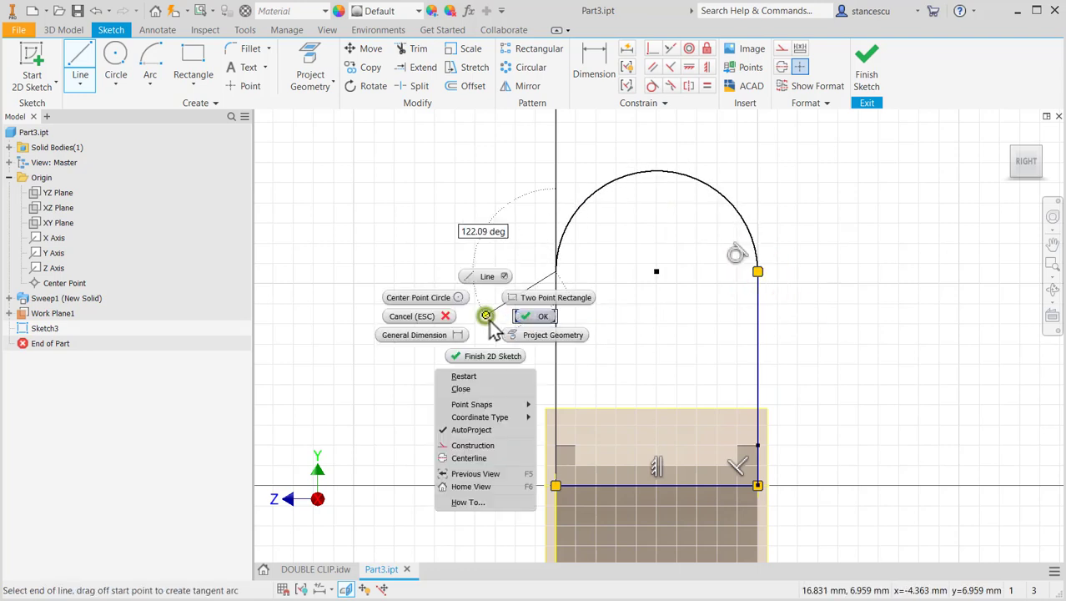
click(463, 389)
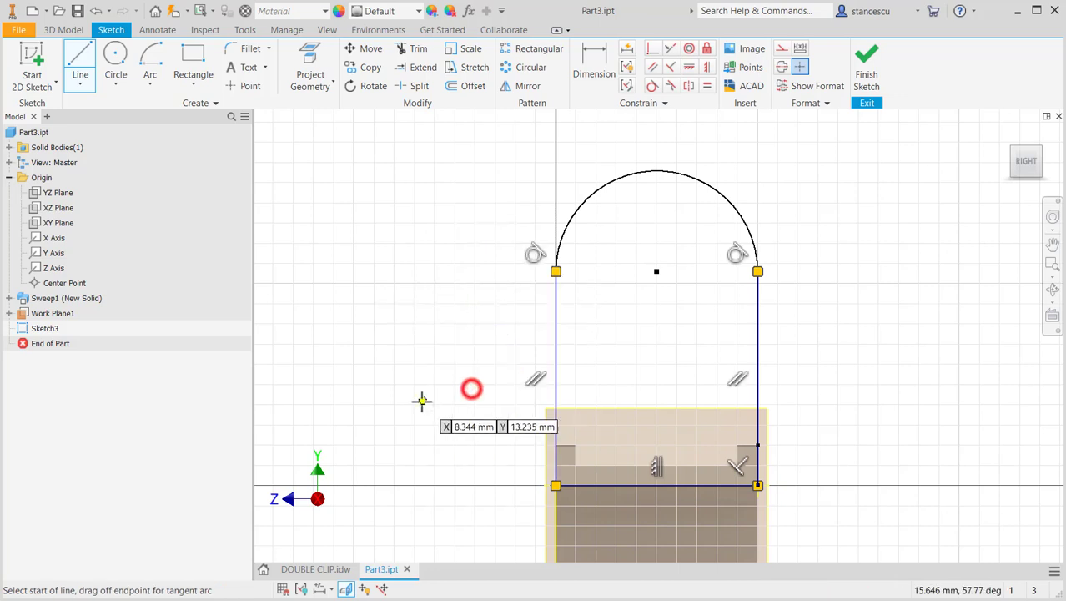
click(867, 66)
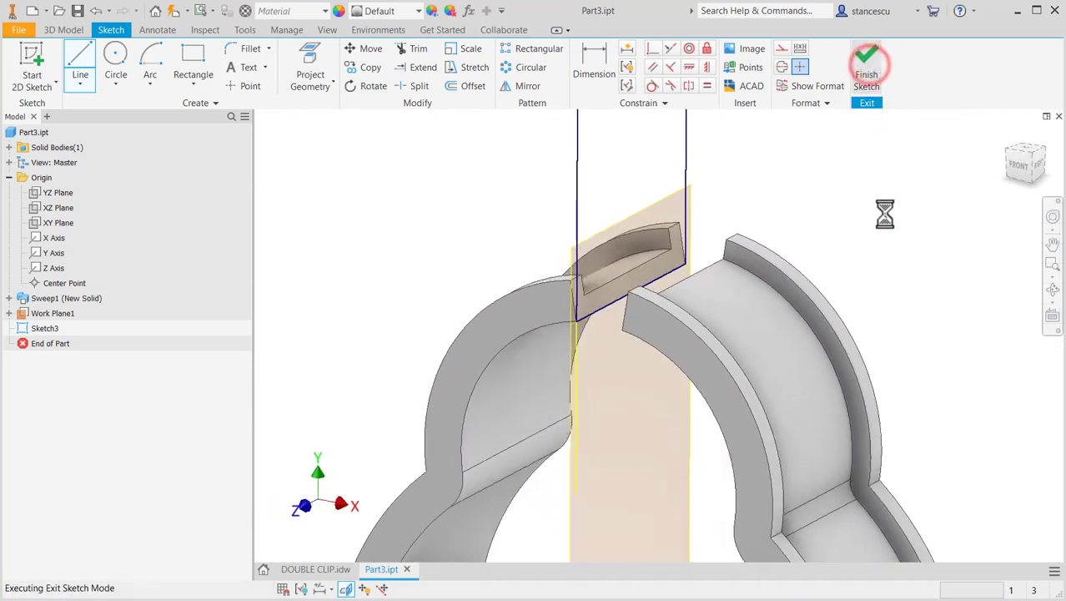
- Consult the DOUBLE CLIP drawing for the vertical distance from the large circle's centre to the lug hole's centre
click(316, 569)
scroll(552, 413, up, 2)
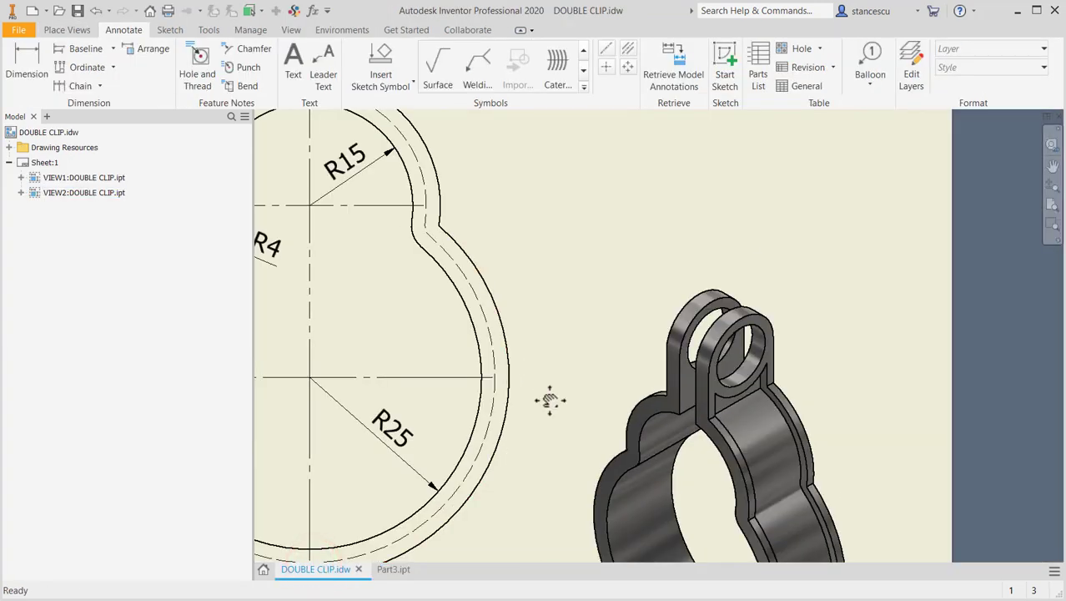
middle_drag(547, 397, 739, 557)
scroll(719, 404, up, 4)
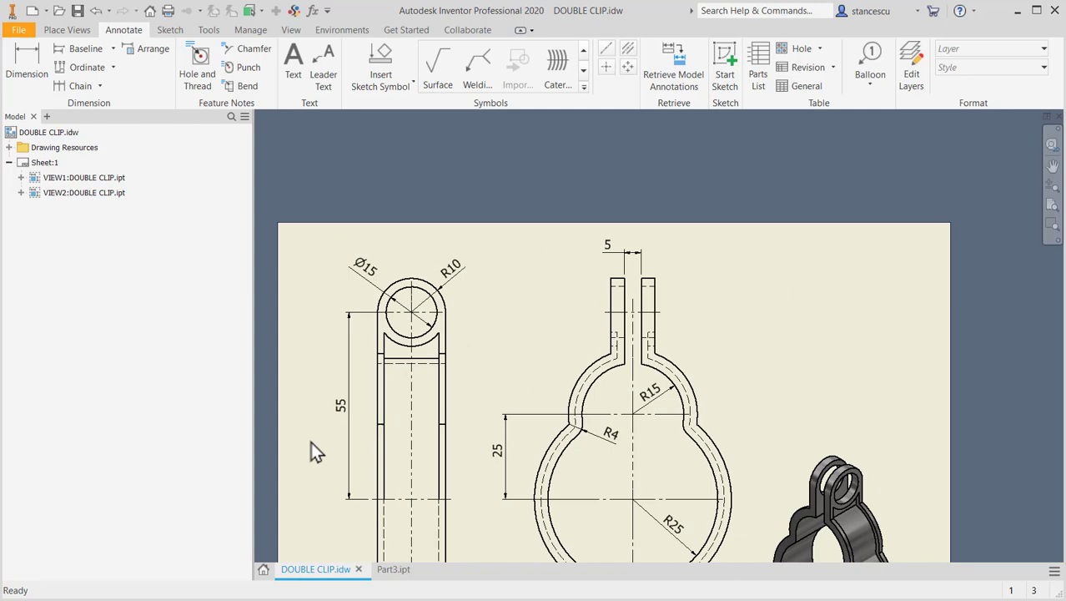
click(630, 499)
click(632, 499)
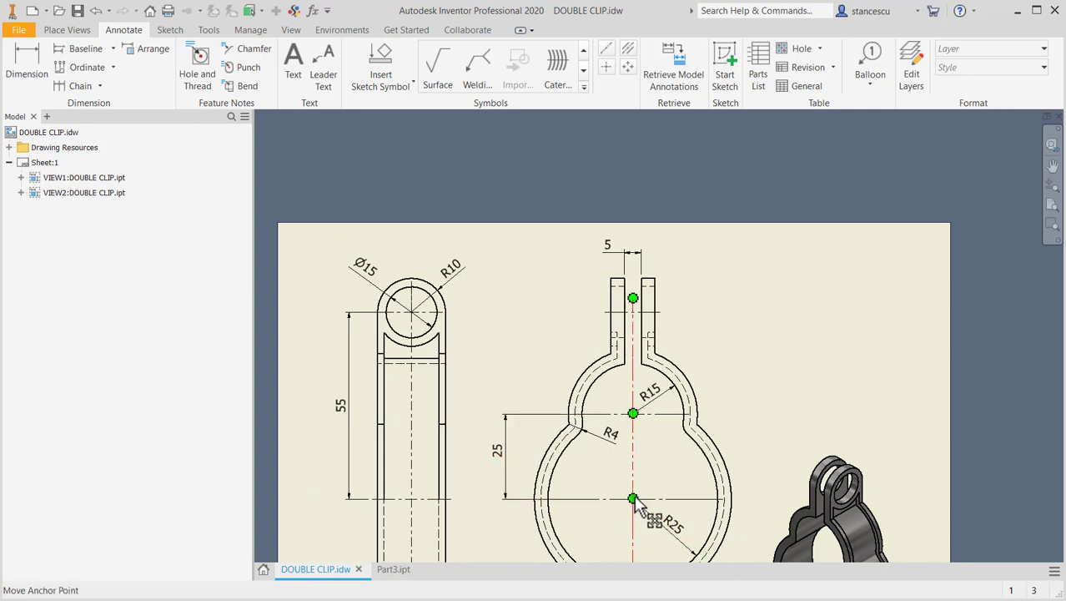
middle_drag(756, 430, 743, 285)
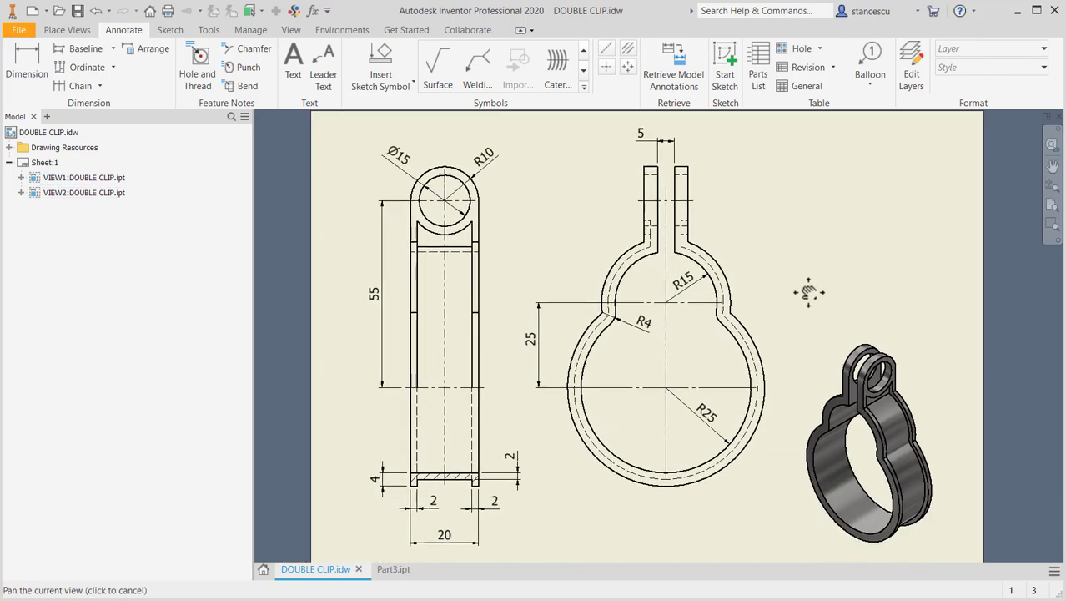
middle_drag(808, 292, 792, 338)
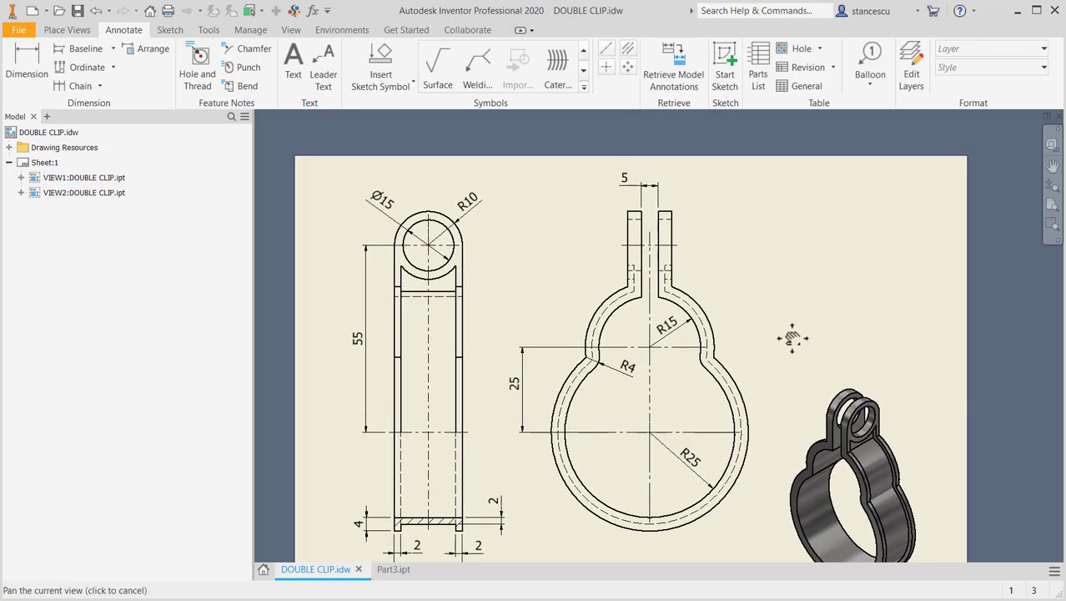
key(Home)
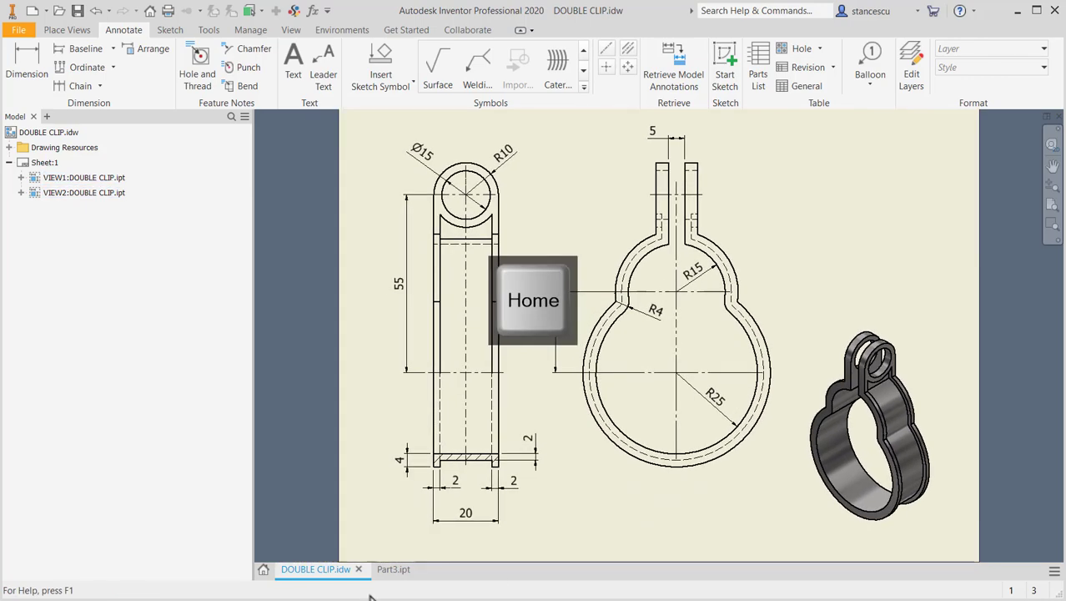
- Reopen the lug sketch in Part3.ipt, slice the graphics, dimension the arc's centre 55 mm above the origin point, and finish the sketch
click(384, 569)
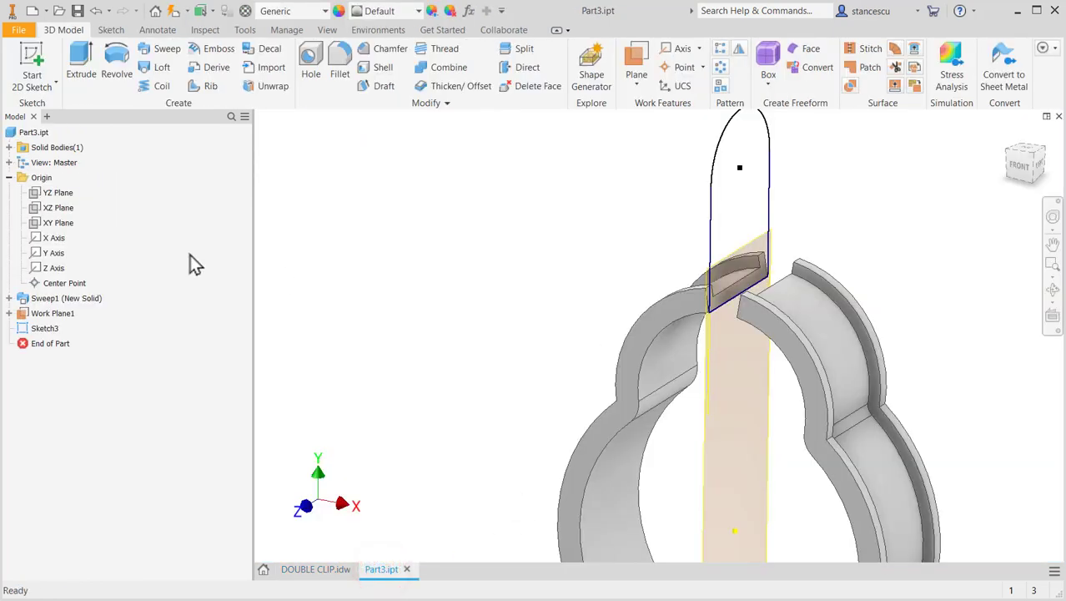
double_click(22, 327)
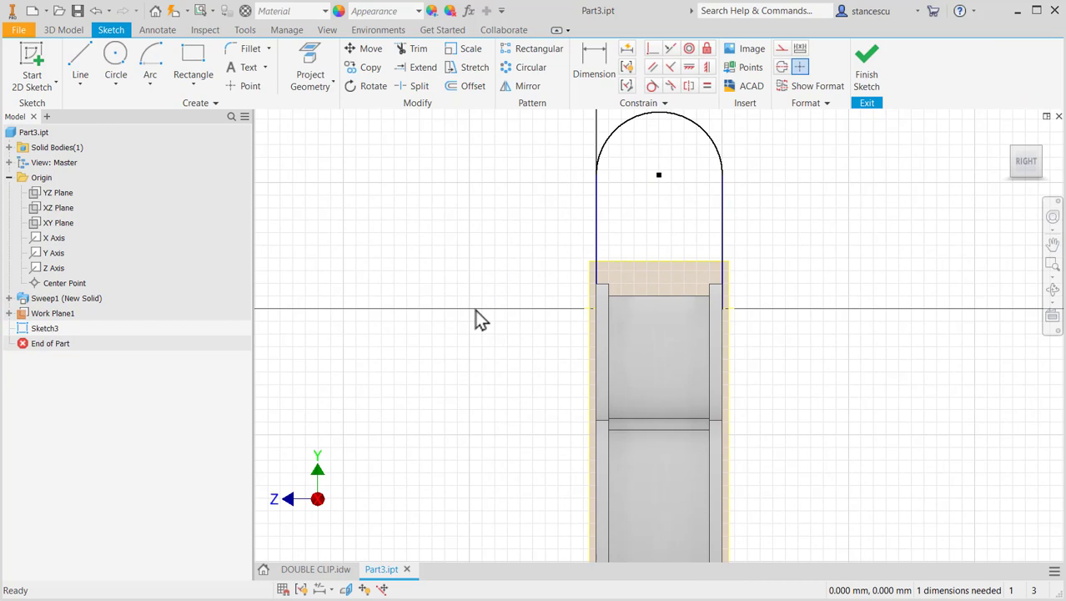
middle_drag(476, 317, 491, 250)
key(F7)
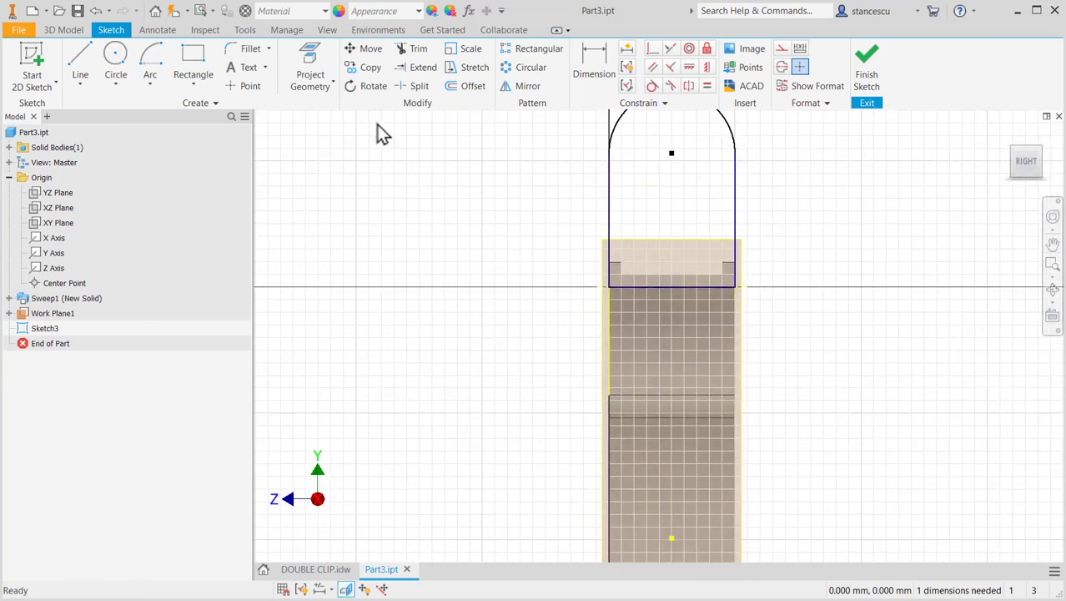
click(594, 67)
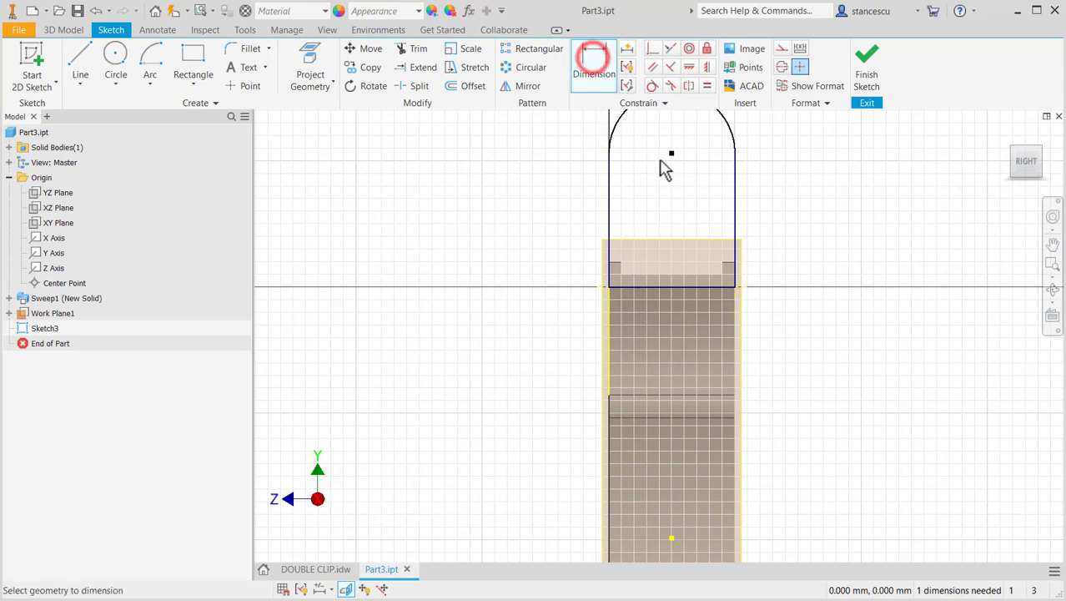
click(671, 539)
click(516, 360)
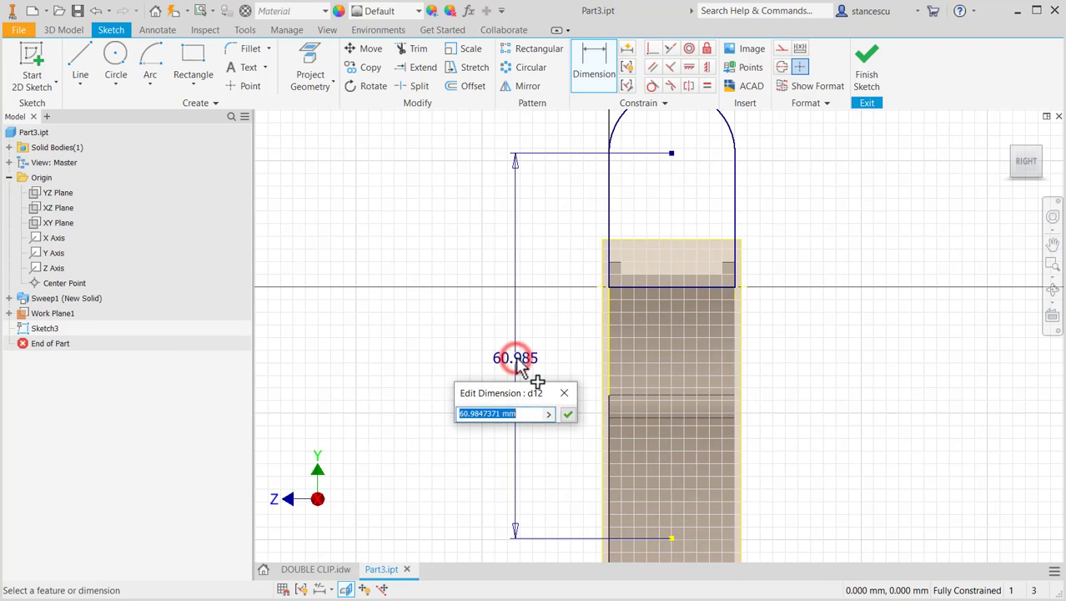
key(Return)
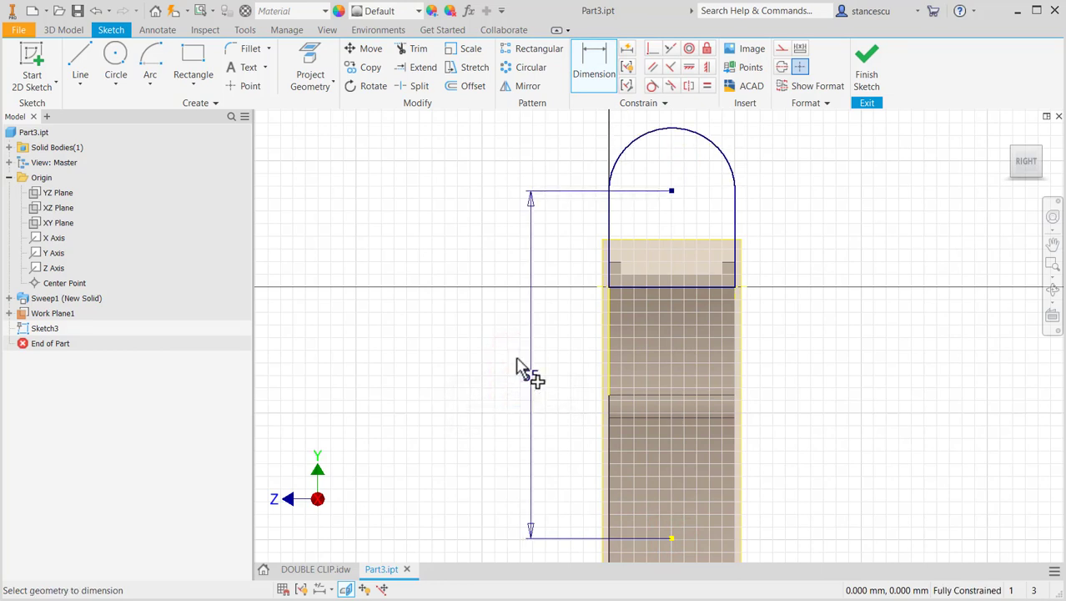
click(865, 76)
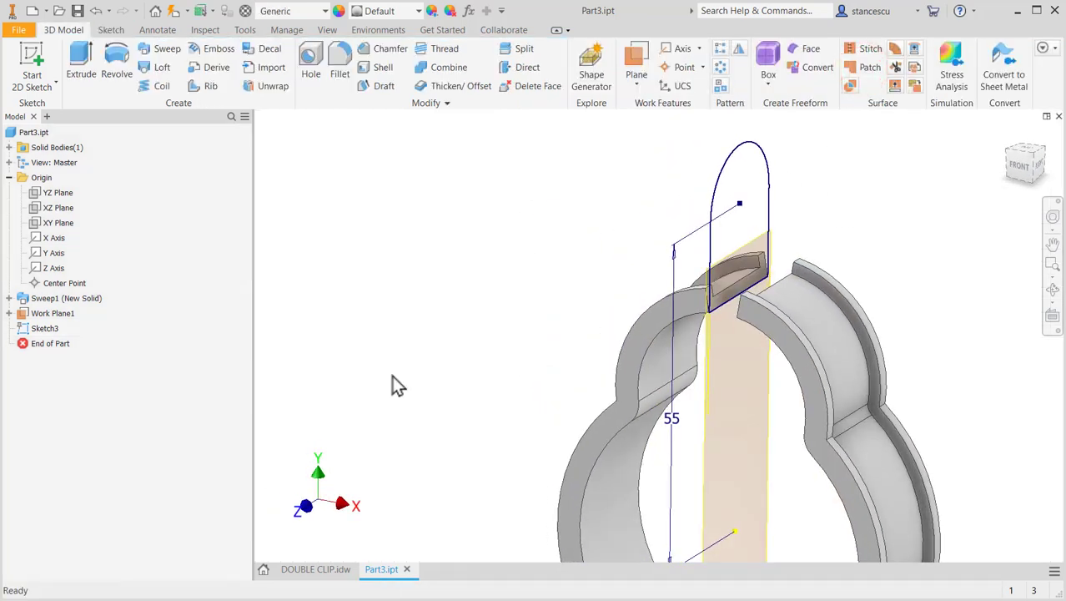
- Examine the lugs and their hidden lines in the front view of the DOUBLE CLIP drawing for the lug thickness
click(316, 569)
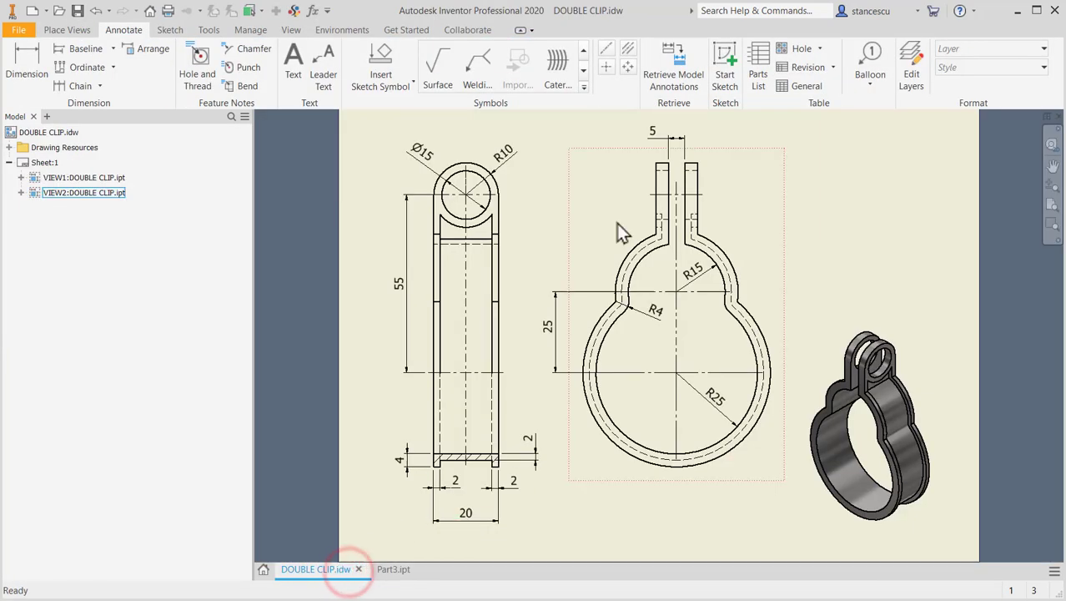
scroll(682, 232, down, 5)
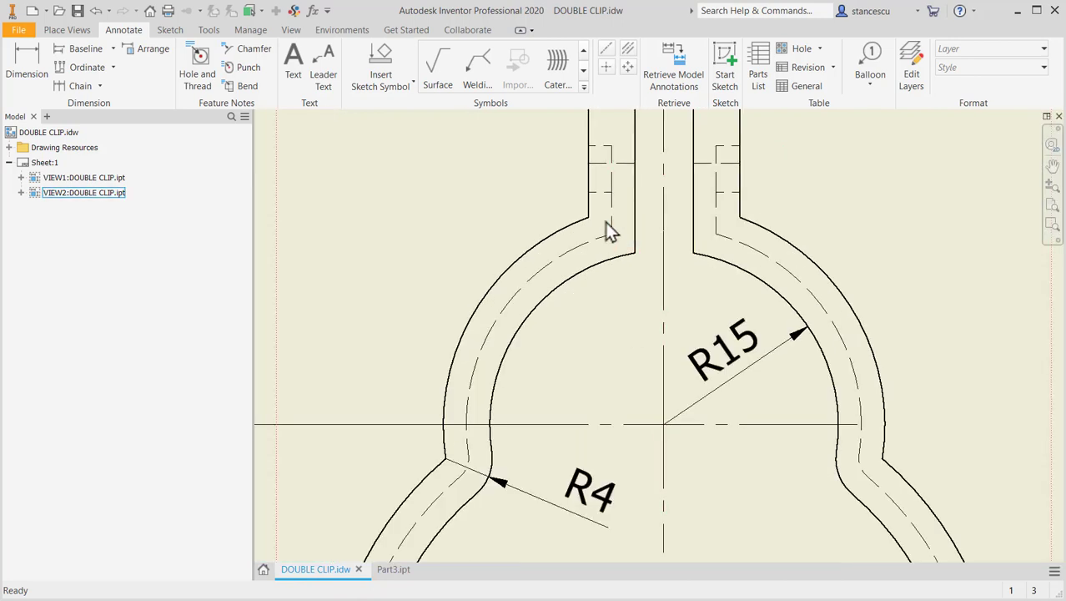
scroll(636, 283, up, 4)
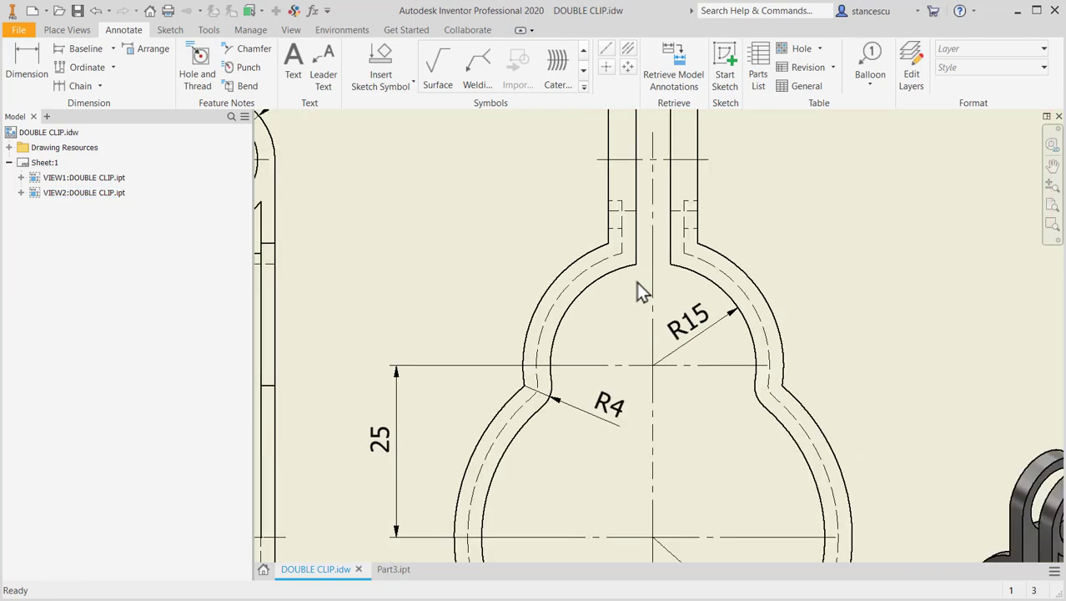
mouse_move(626, 334)
middle_down()
mouse_move(679, 294)
mouse_move(669, 357)
middle_up()
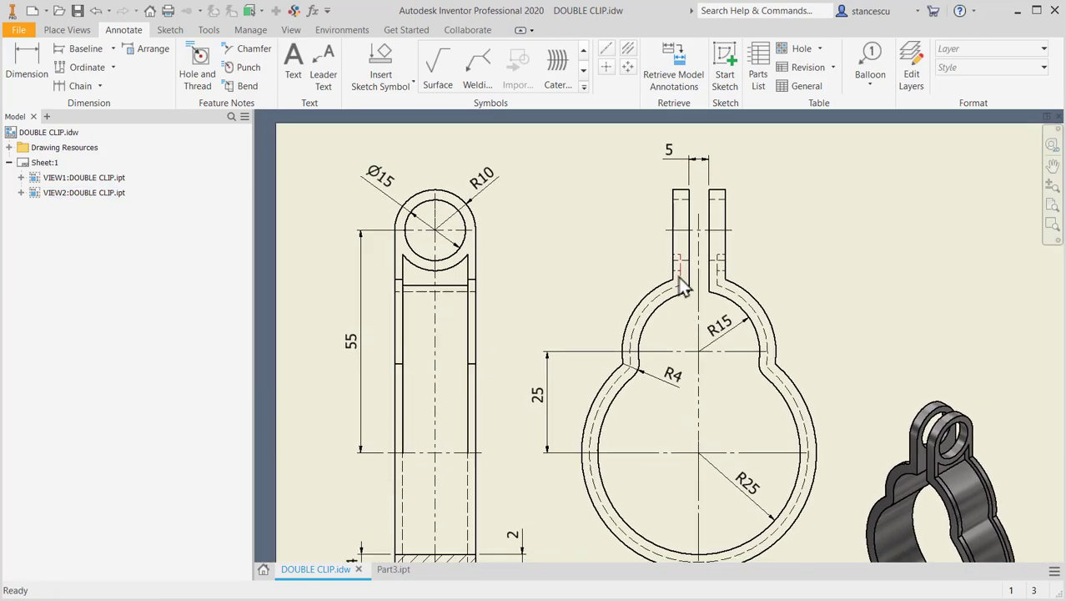
scroll(672, 300, down, 4)
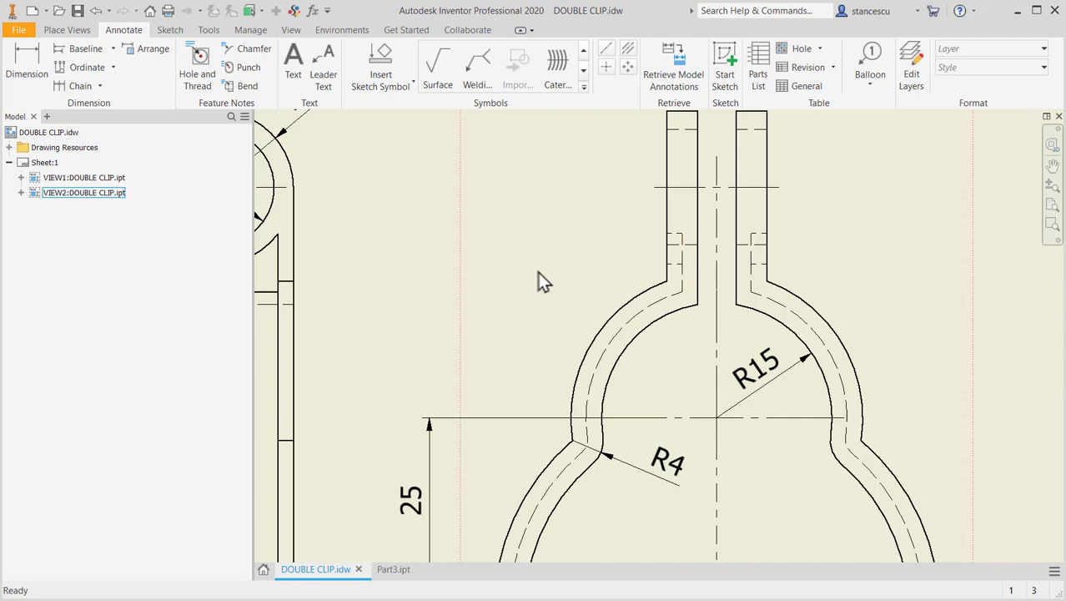
scroll(543, 279, up, 3)
mouse_move(543, 278)
middle_down()
mouse_move(606, 288)
mouse_move(624, 170)
mouse_move(589, 274)
middle_up()
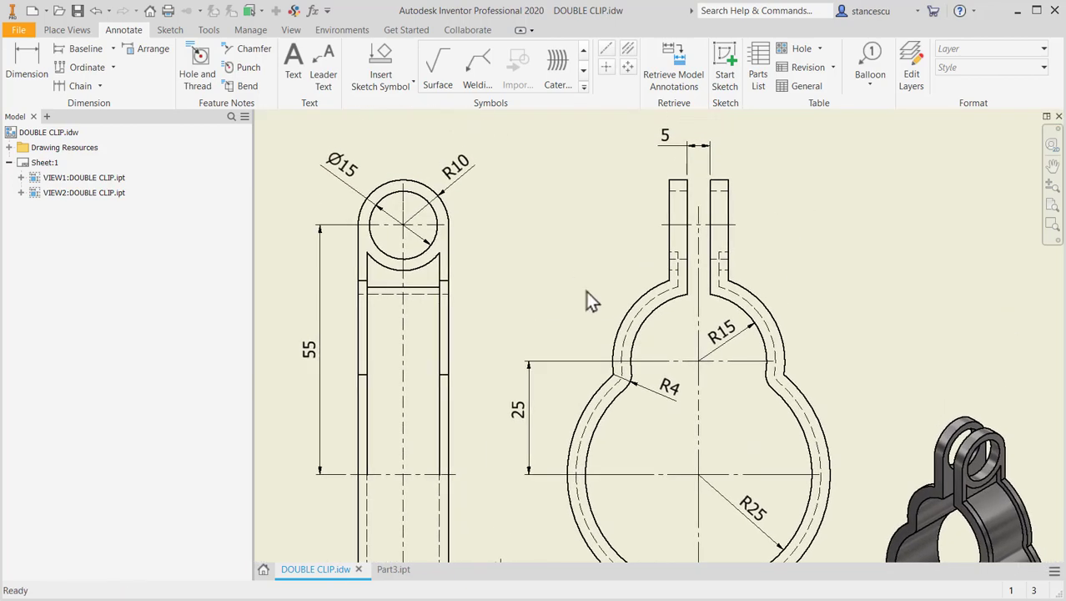
- Extrude the lug profile in Part3.ipt 2 mm in the flipped direction, away from the gap, joined to the clip body
click(392, 569)
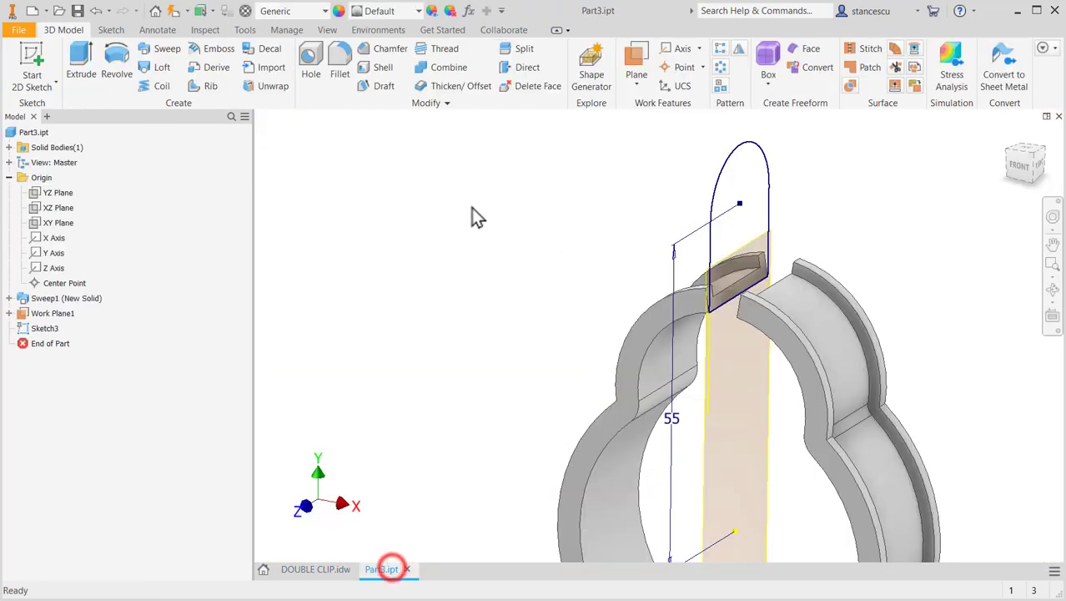
click(80, 64)
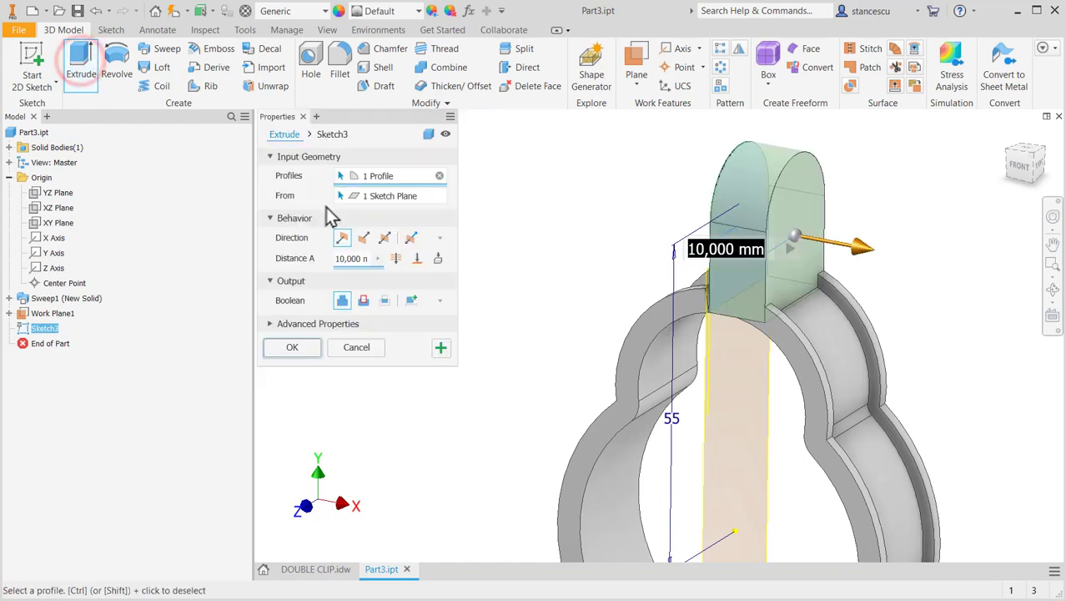
text(2)
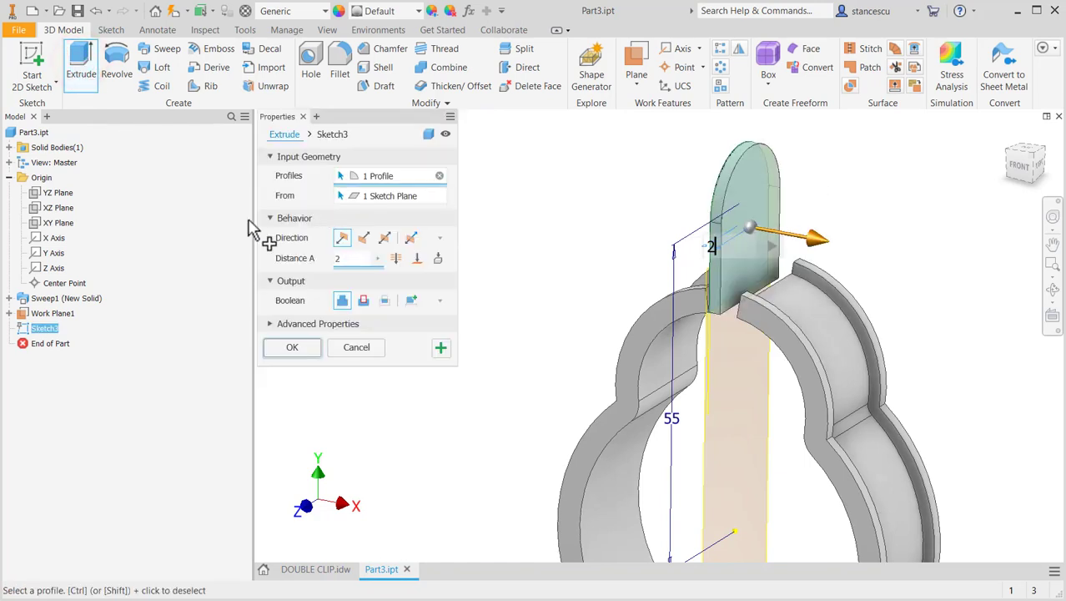
click(364, 239)
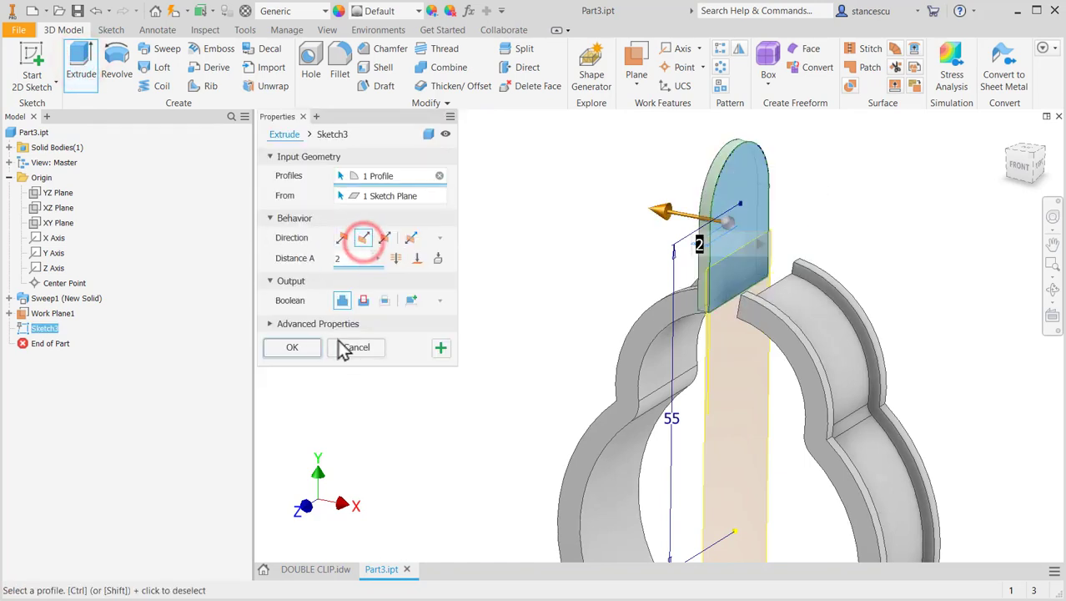
click(294, 346)
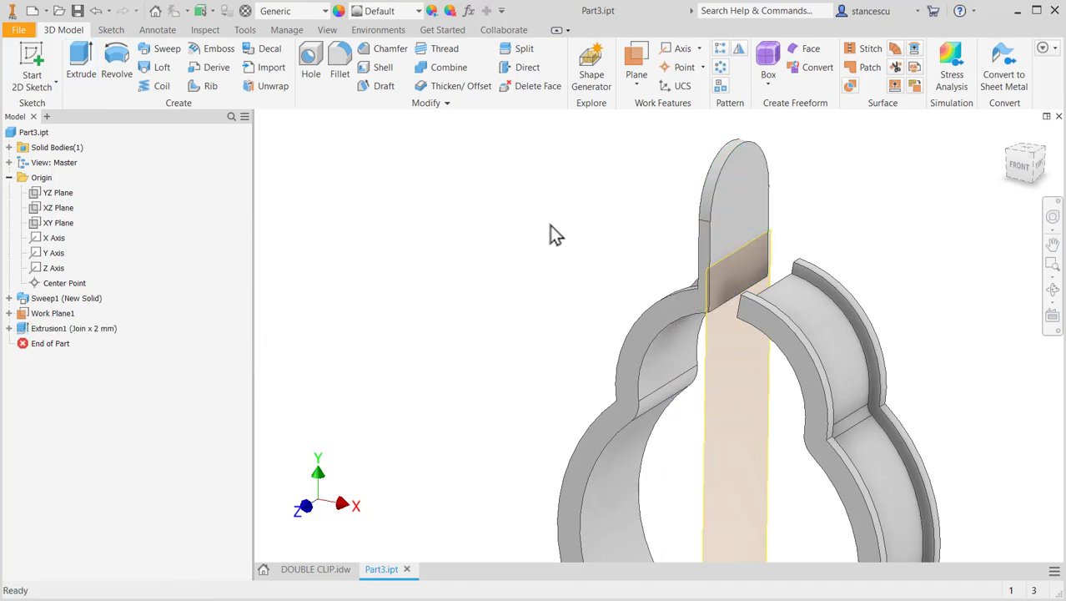
- Hide the work plane used for the lug in Part3.ipt
right_click(773, 421)
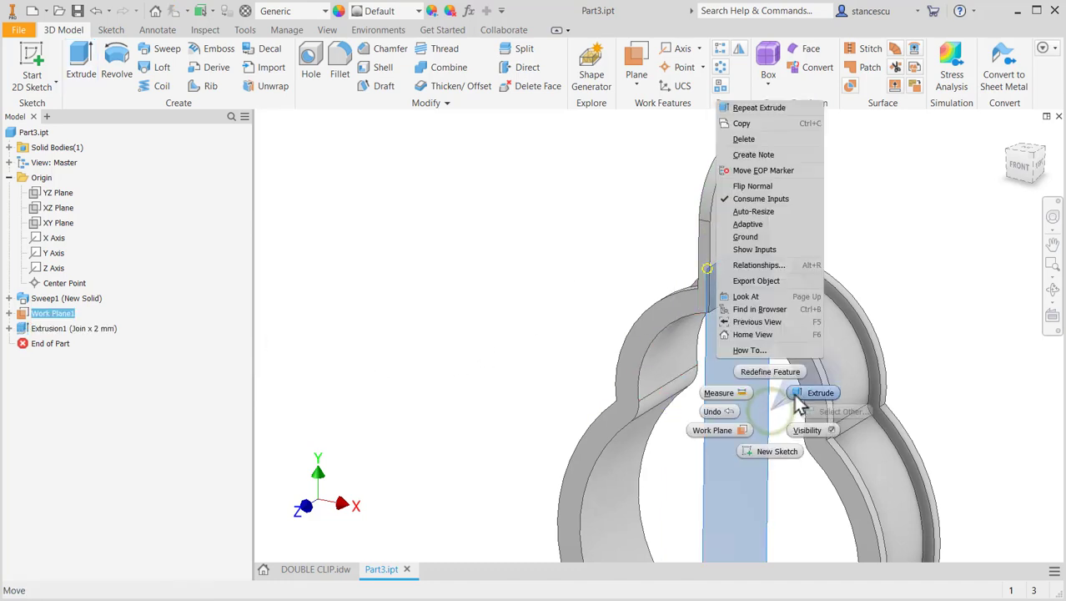
click(811, 431)
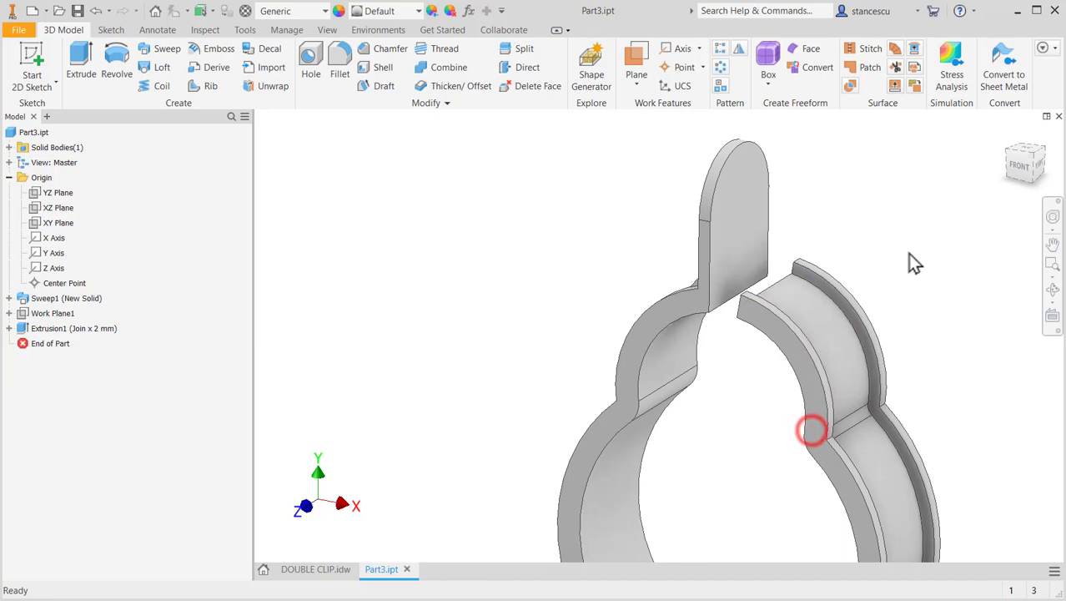
key(F6)
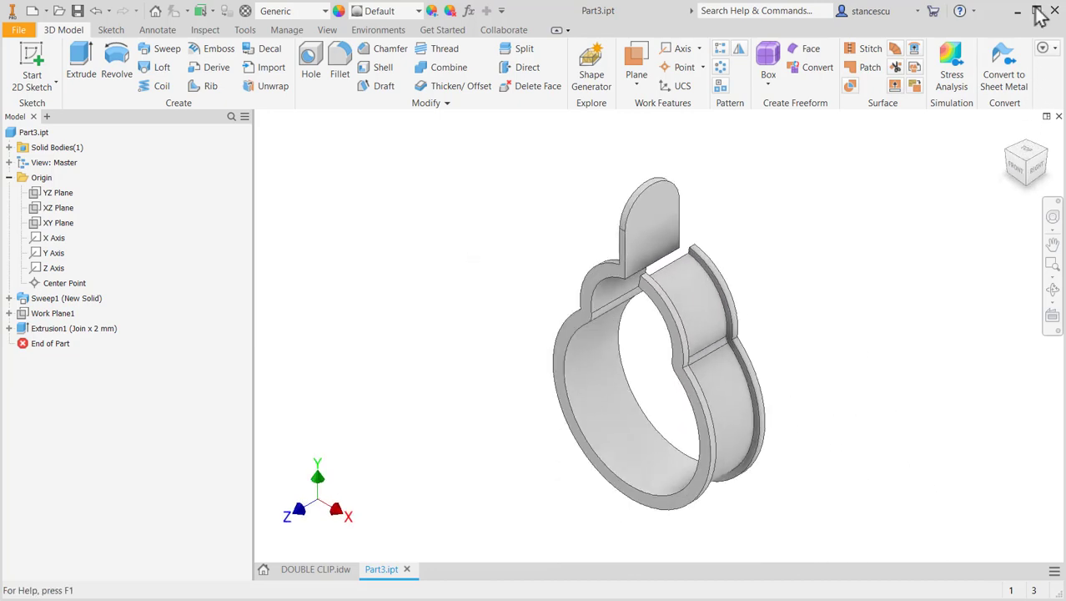
- Switch to the DOUBLE CLIP drawing and examine the curved edge beneath the lug hole in the isometric view
click(323, 570)
scroll(909, 397, up, 3)
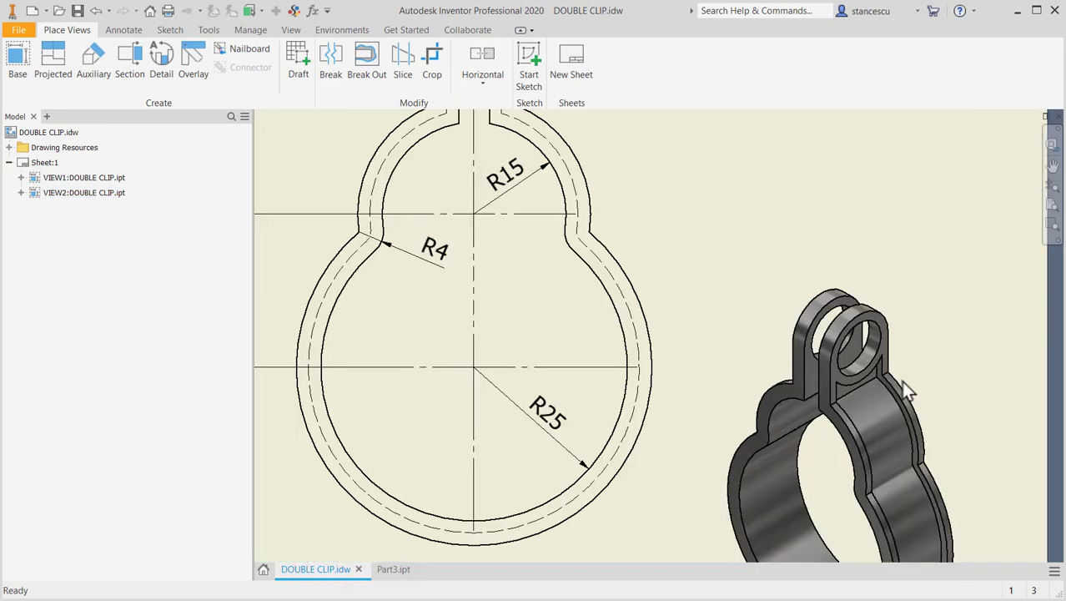
scroll(834, 422, up, 2)
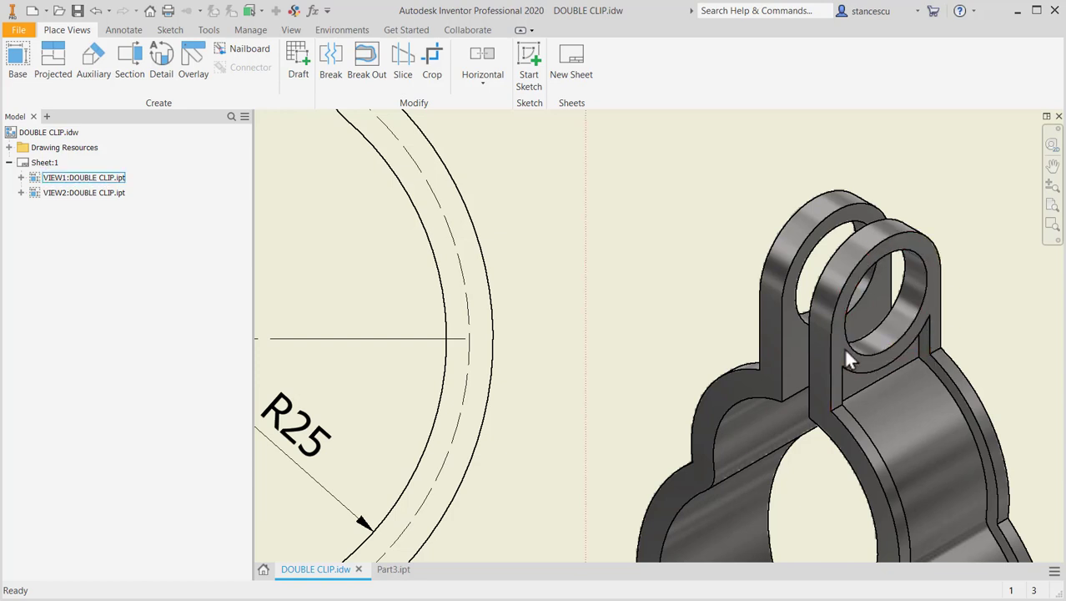
scroll(677, 381, down, 3)
key(F2)
drag(606, 345, 757, 482)
key(Escape)
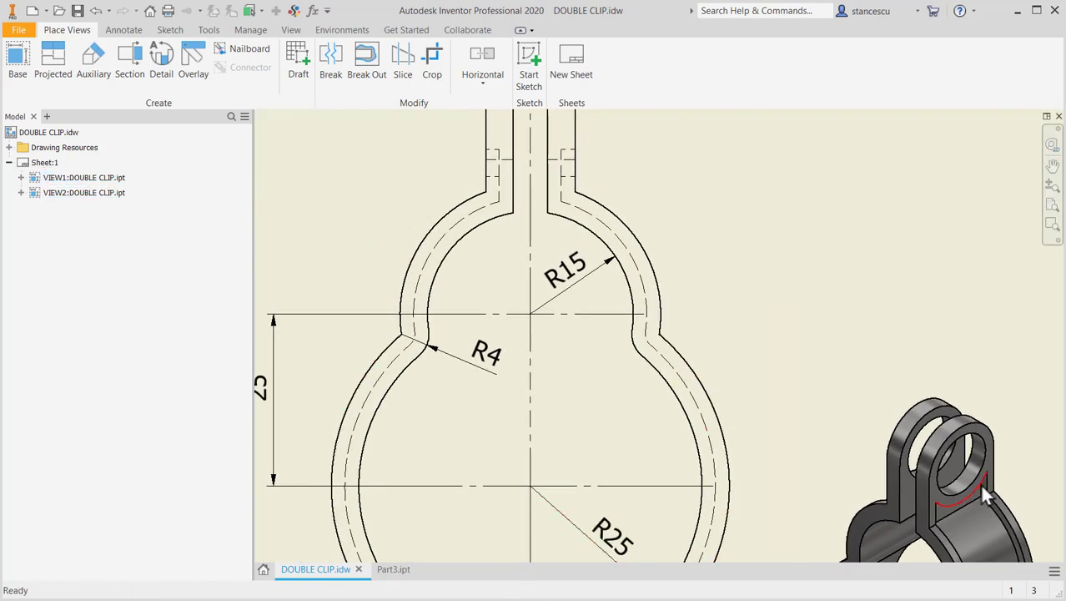
scroll(987, 495, up, 2)
middle_drag(987, 497, 959, 434)
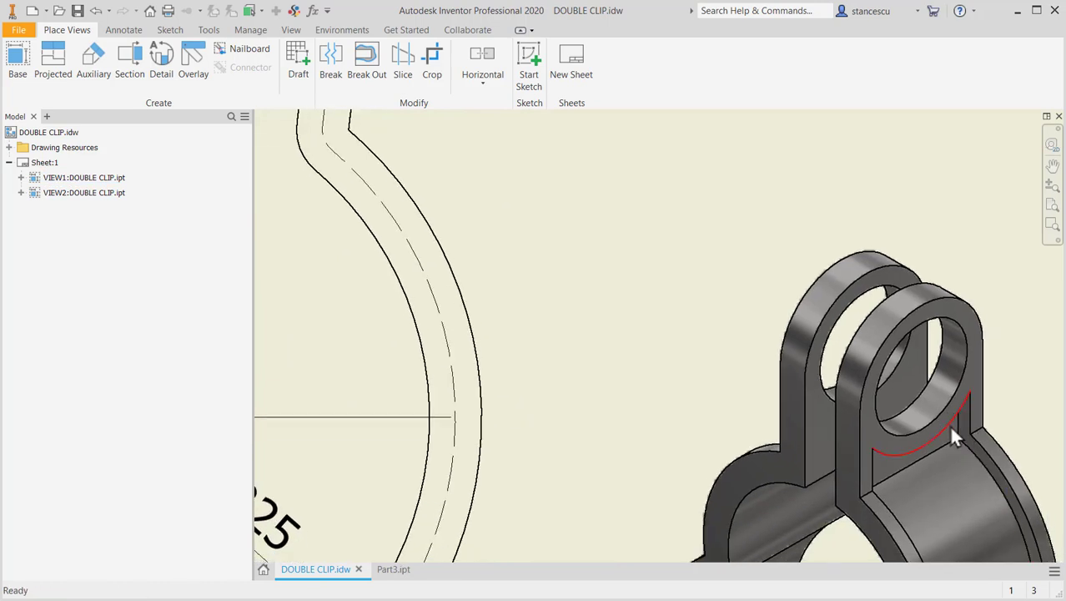
click(951, 428)
- Return to Part3.ipt and start a new sketch on the outer flat face of the lug
click(394, 570)
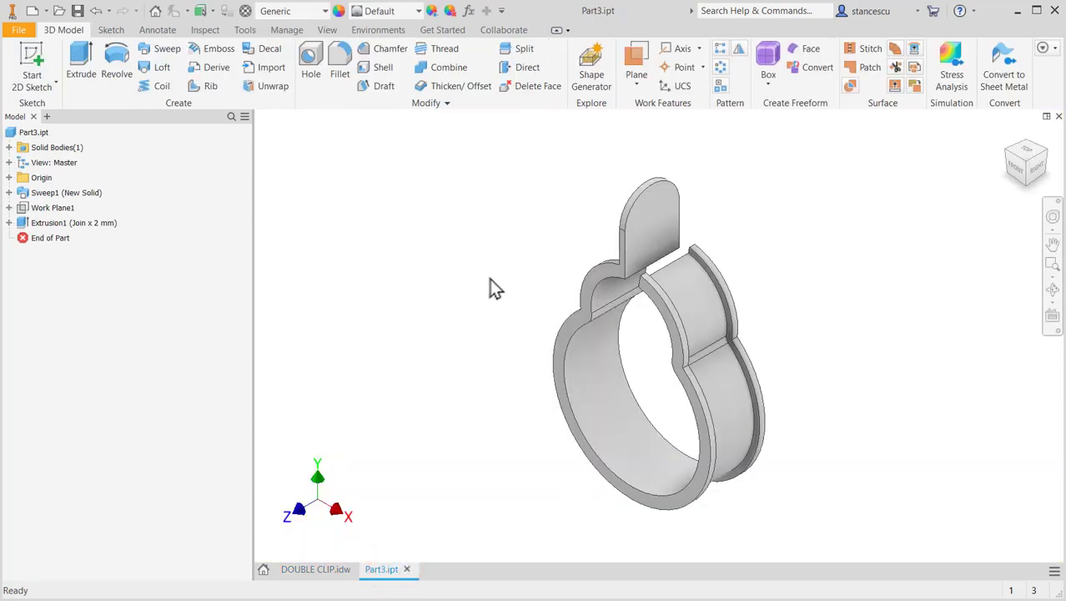
click(1007, 153)
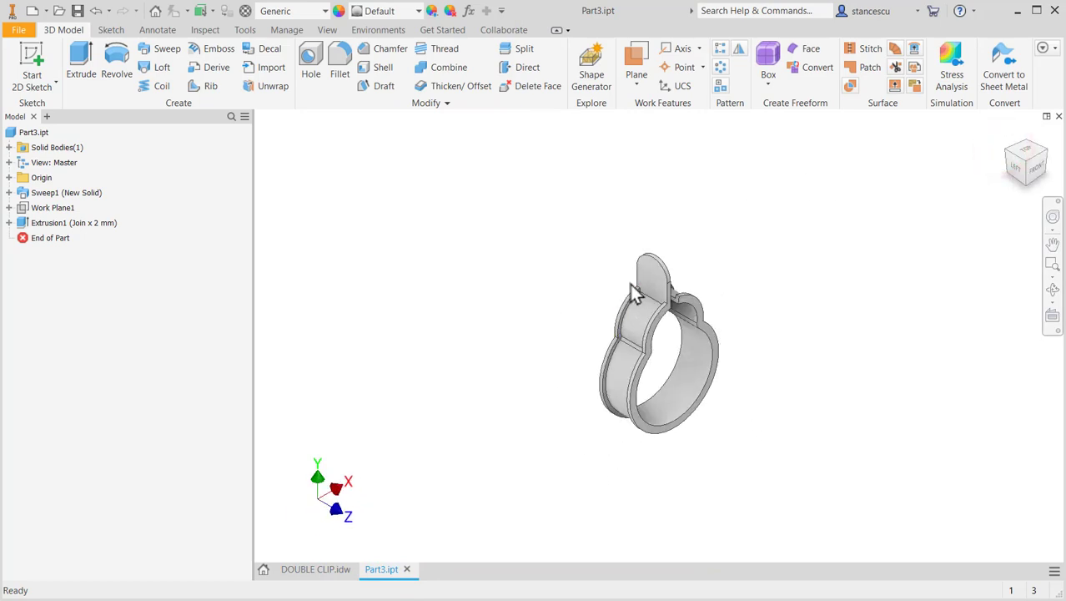
scroll(634, 292, down, 2)
scroll(614, 298, down, 2)
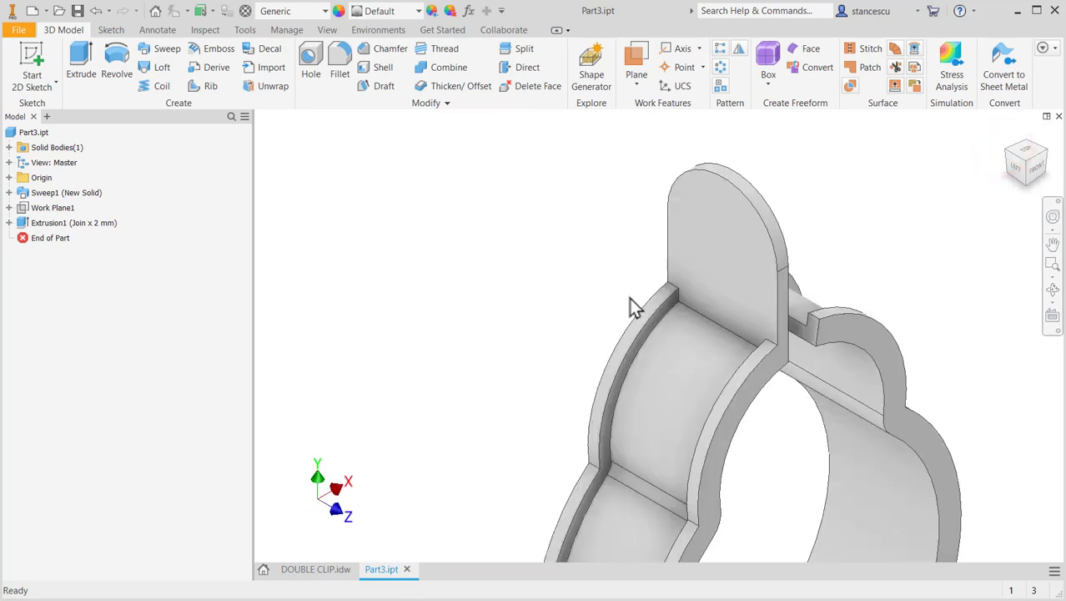
click(721, 279)
click(811, 271)
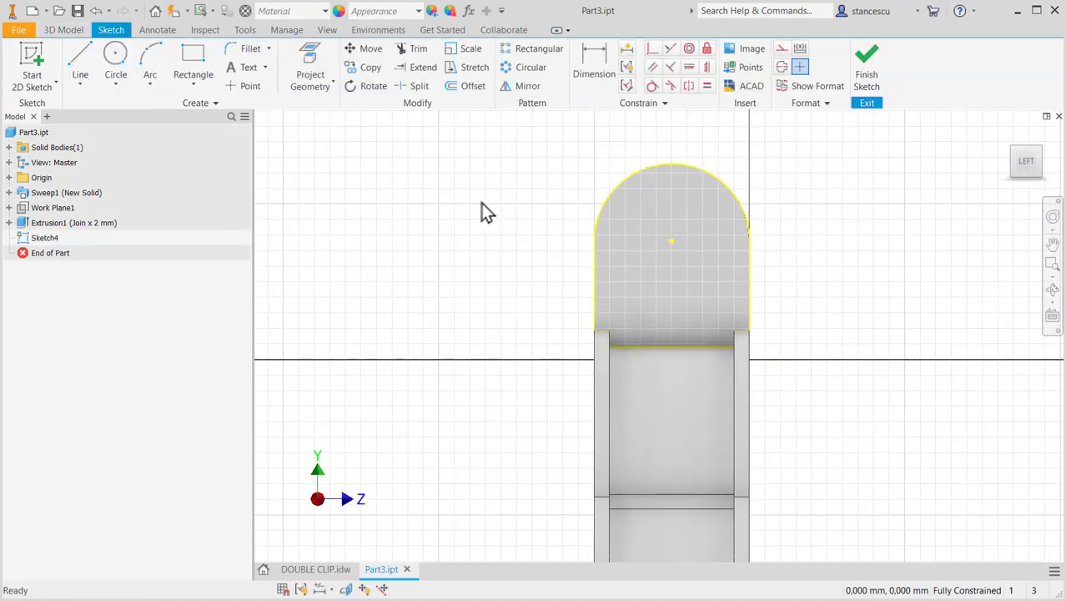
- Draw a circle concentric with the lug's rounded top and reaching its outline, and slice the graphics at the sketch plane
click(117, 60)
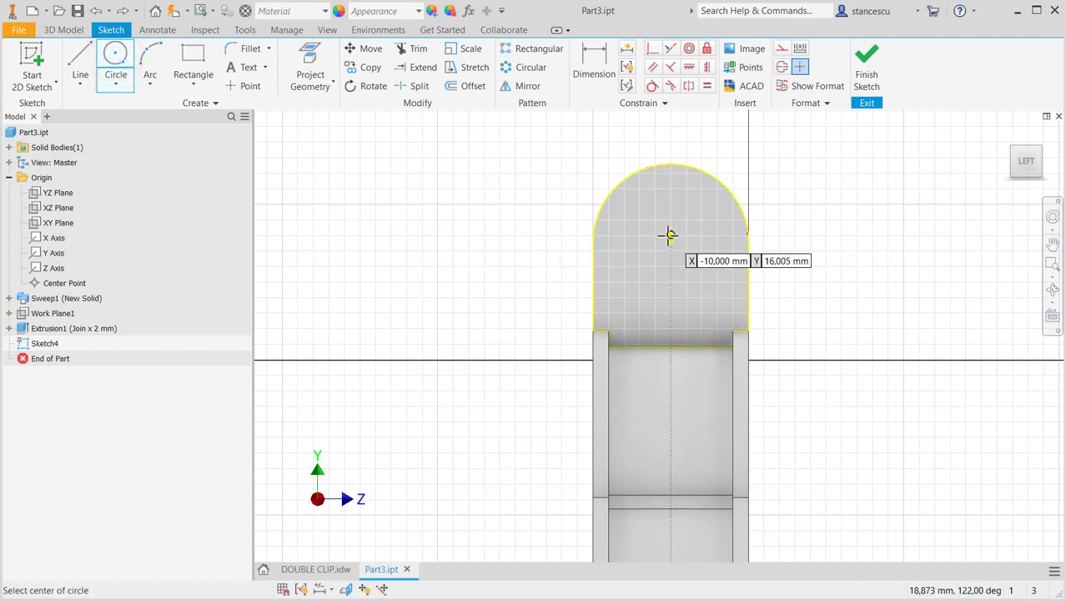
click(670, 241)
click(741, 204)
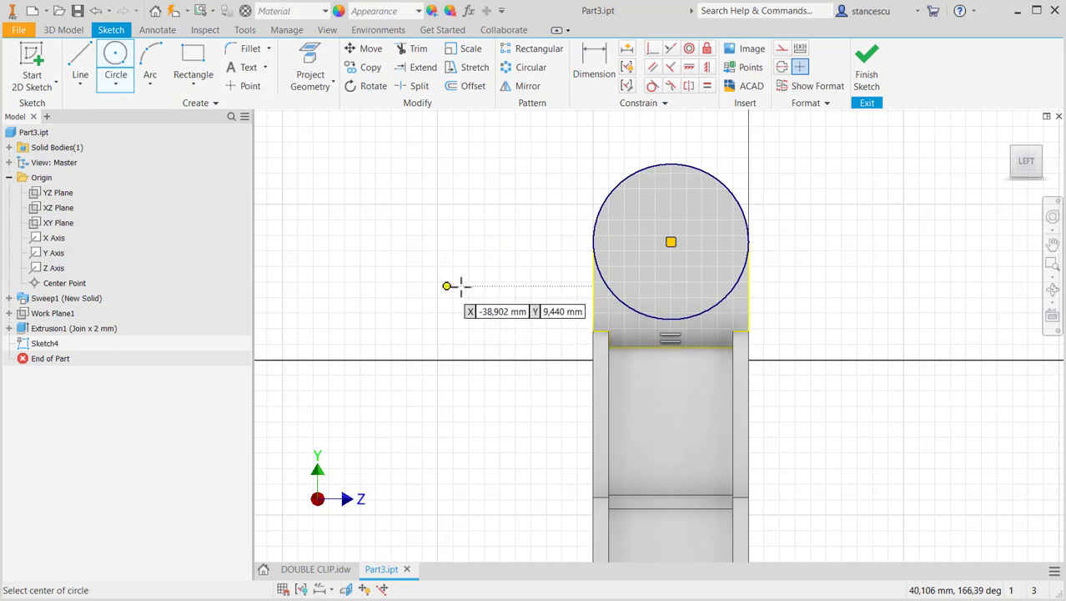
key(F7)
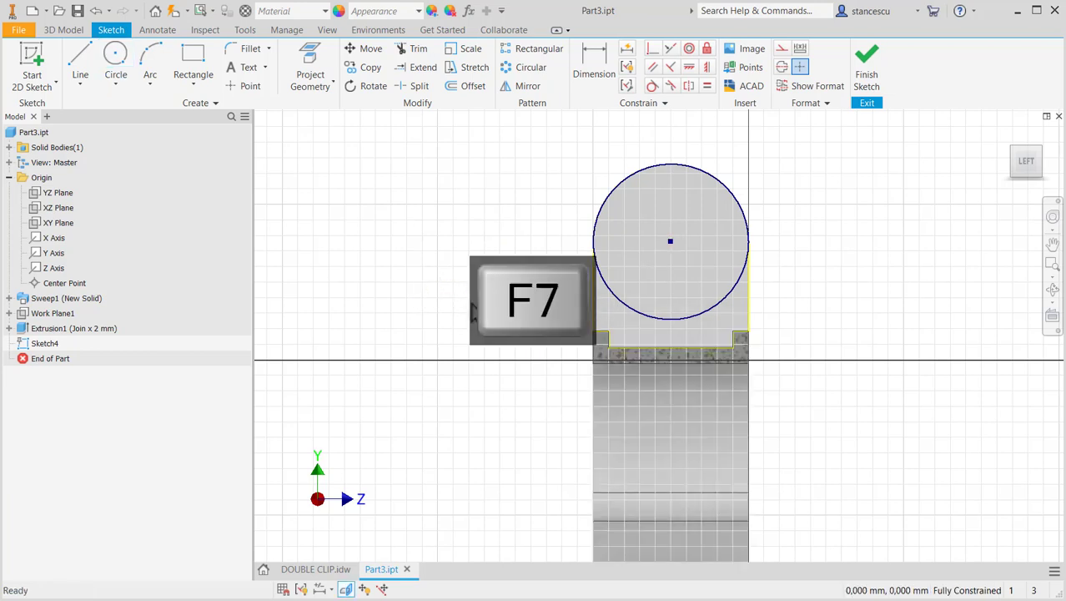
- Convert the projected channel edges at the base of the lug to construction geometry
scroll(597, 338, up, 5)
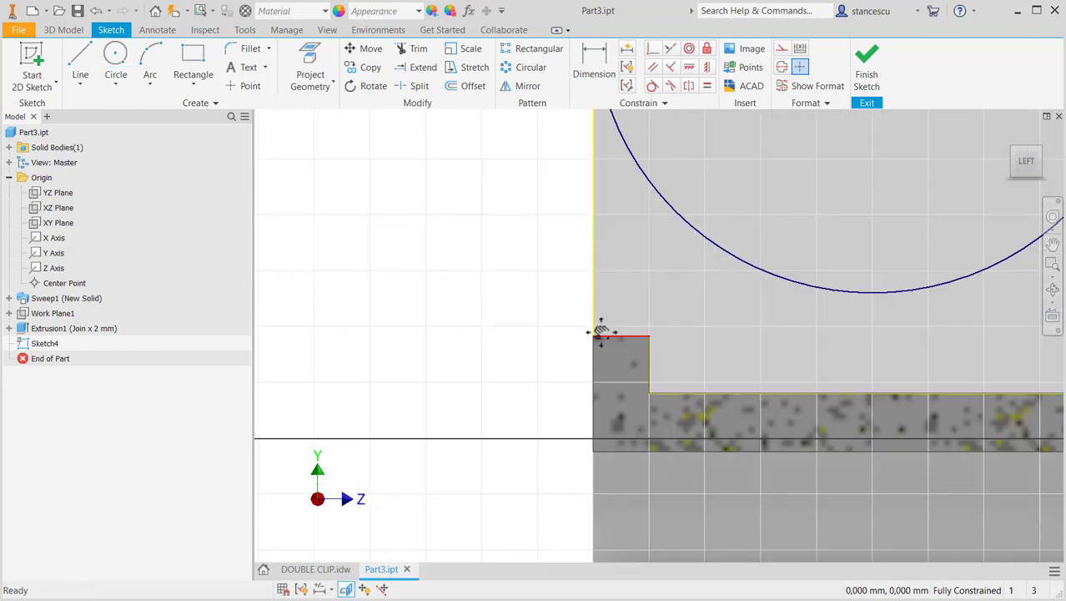
scroll(601, 331, down, 3)
mouse_move(459, 309)
mouse_down()
mouse_move(815, 413)
mouse_move(1002, 407)
mouse_move(1002, 429)
mouse_up()
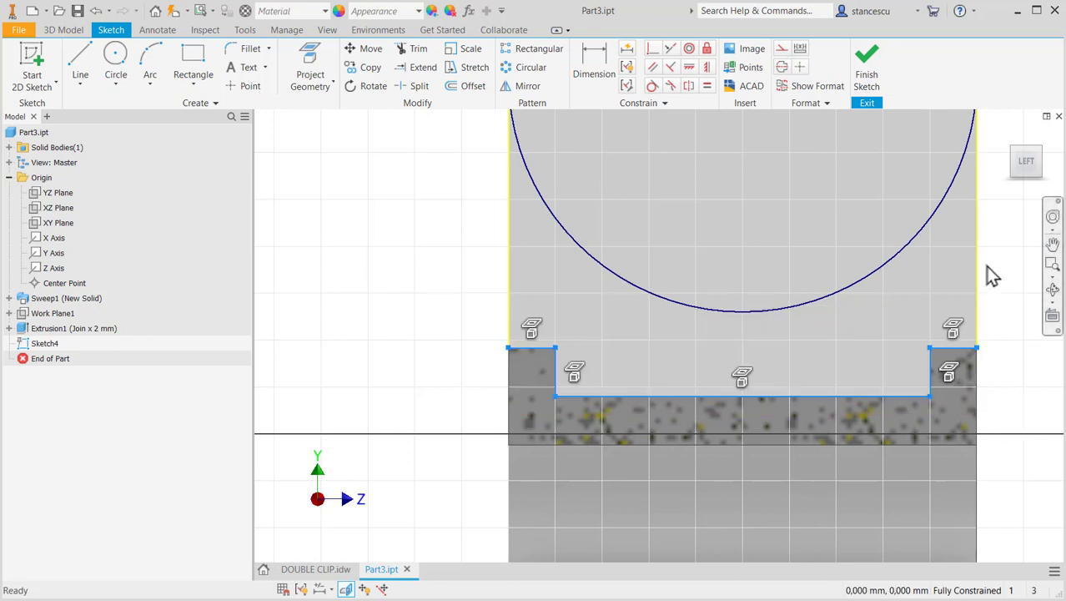
click(781, 48)
click(427, 305)
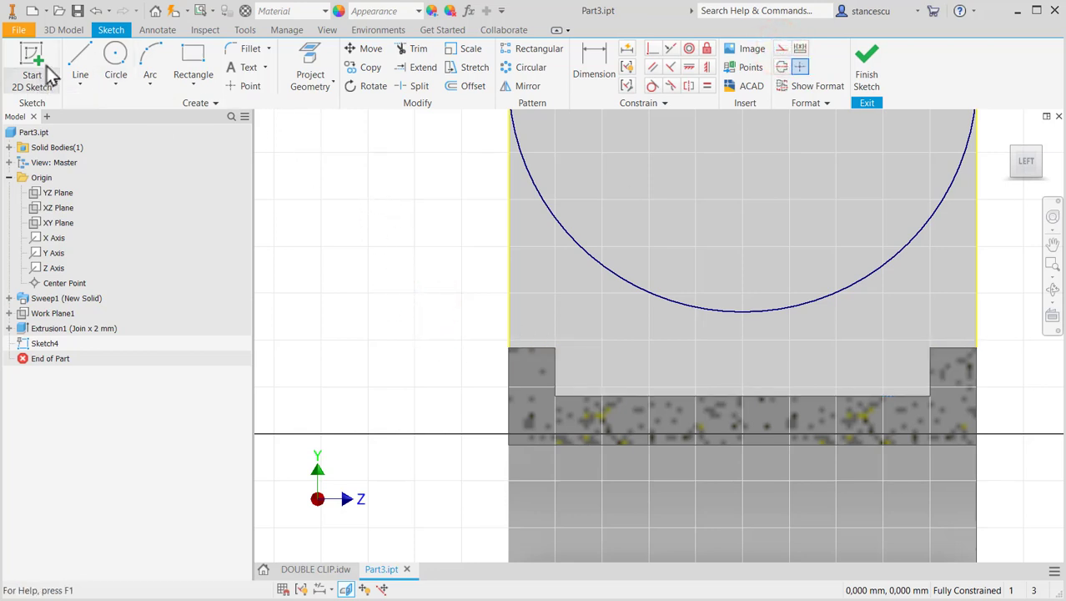
- Draw lines at the lug's negative-Z side: down the outer edge, across to the channel's inner corner, and from that corner up to the circle
click(75, 56)
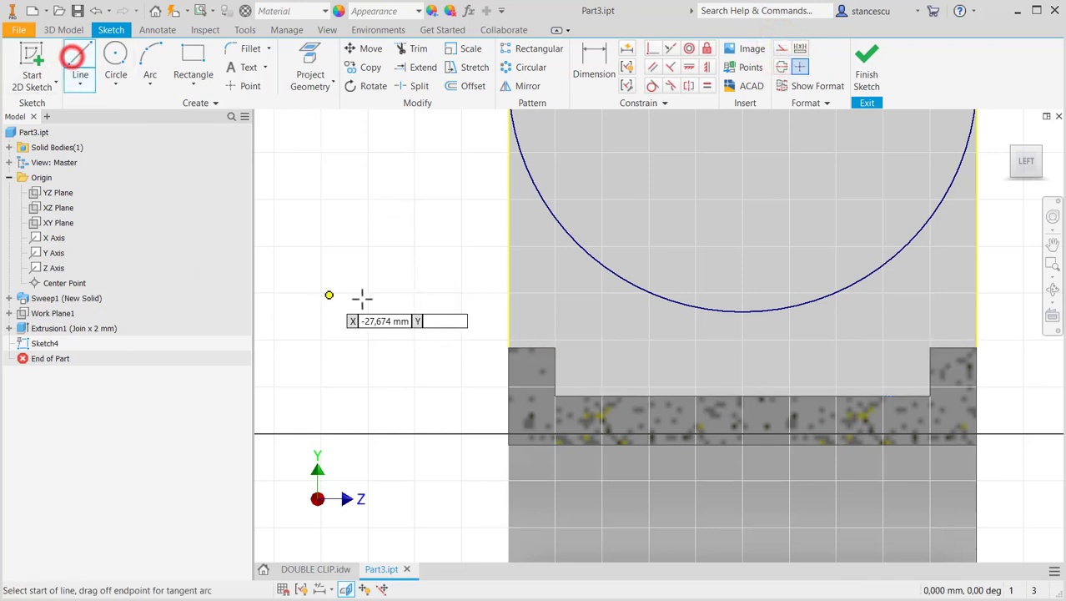
click(508, 346)
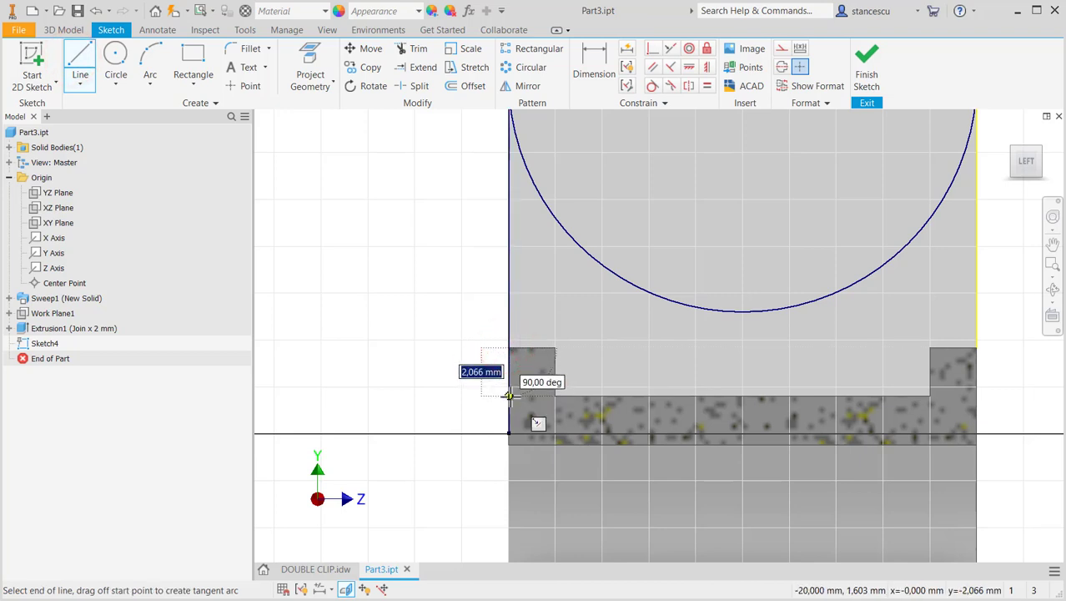
double_click(509, 396)
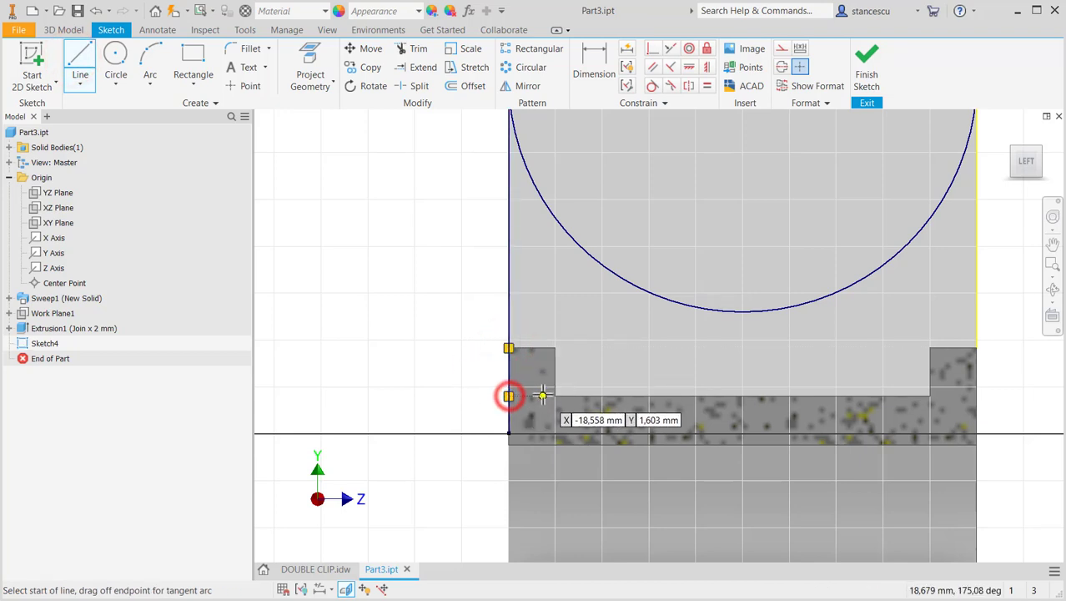
click(508, 396)
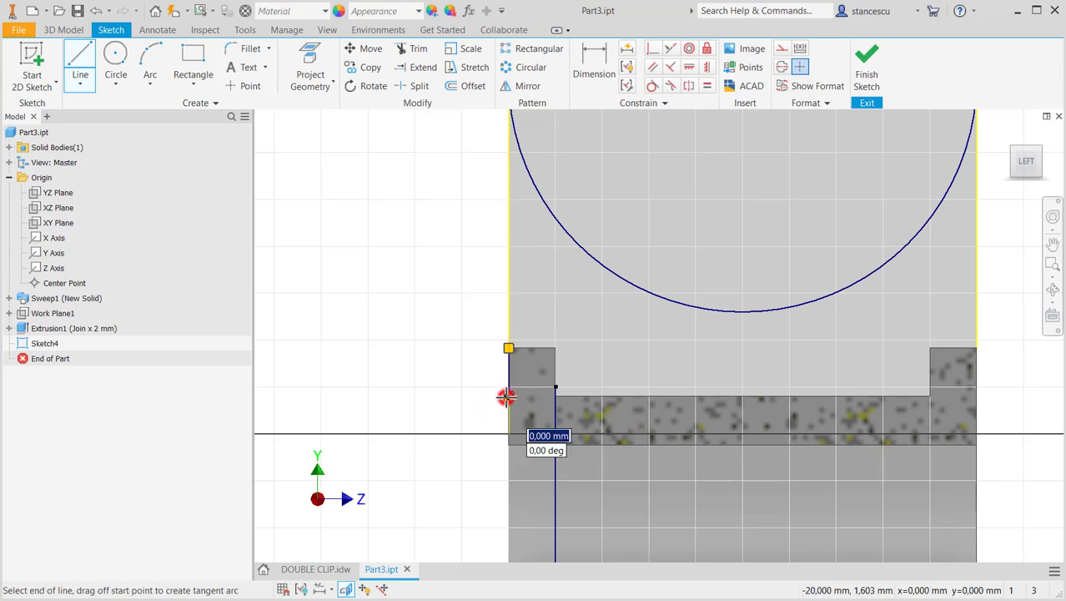
click(555, 395)
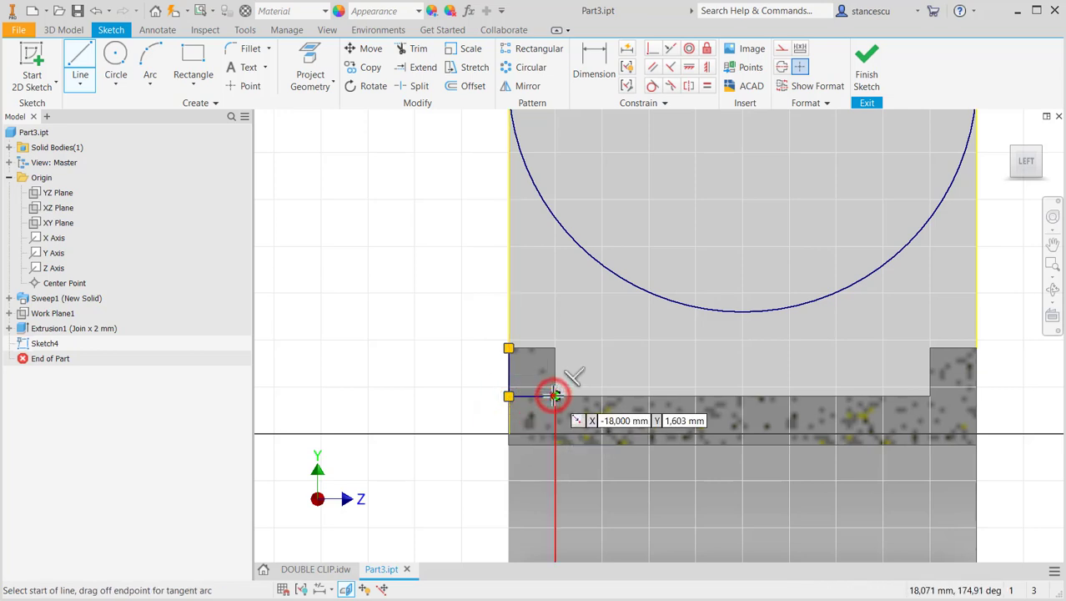
double_click(555, 218)
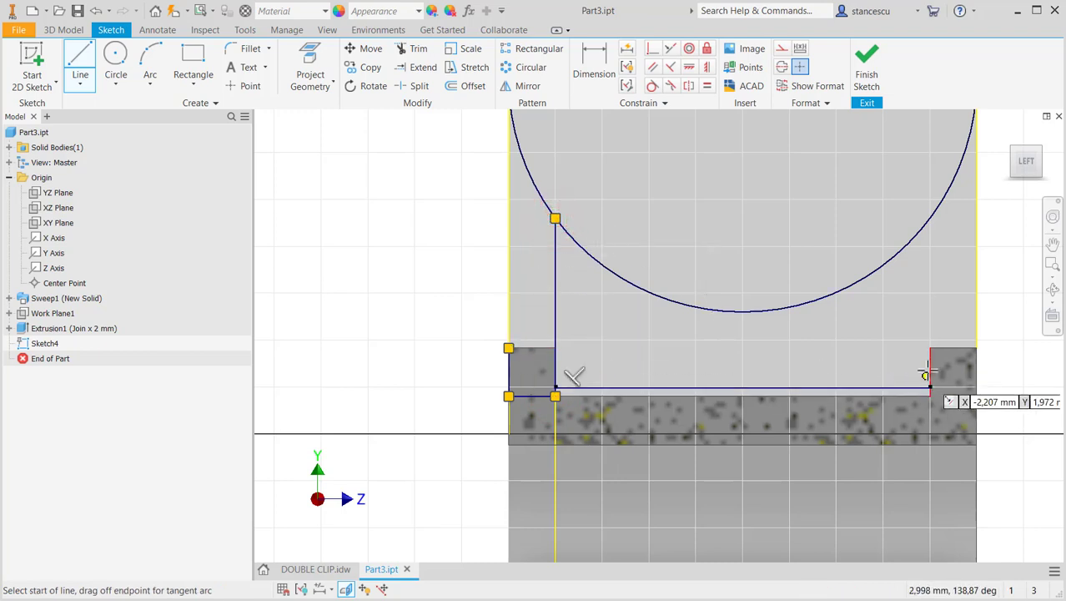
- Draw matching vertical lines at the lug's other side: down the flange's outer edge, and from the channel's inner corner up to the circle
click(976, 346)
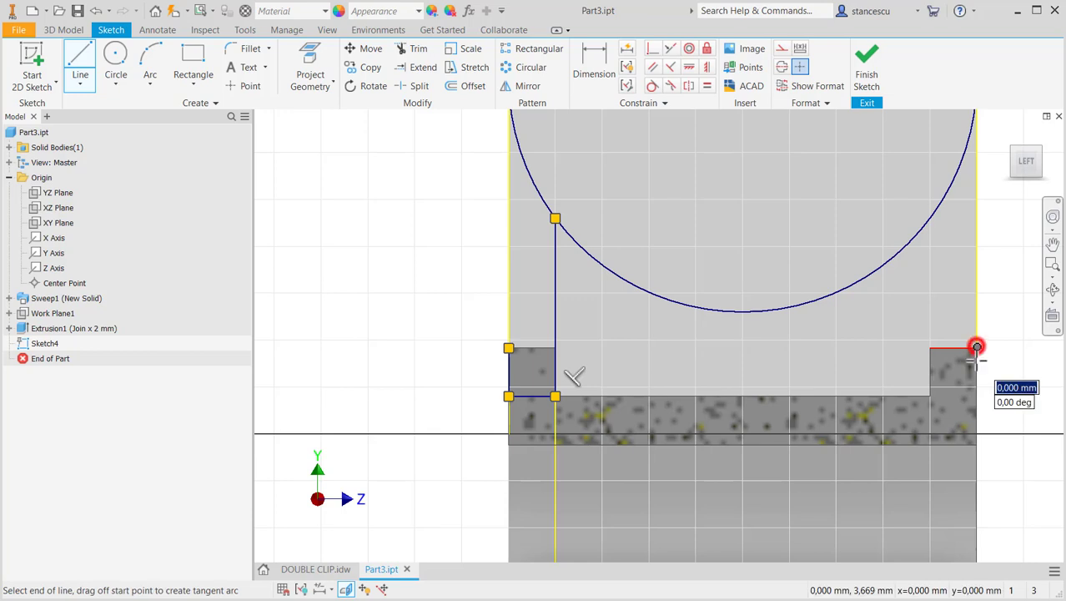
double_click(976, 395)
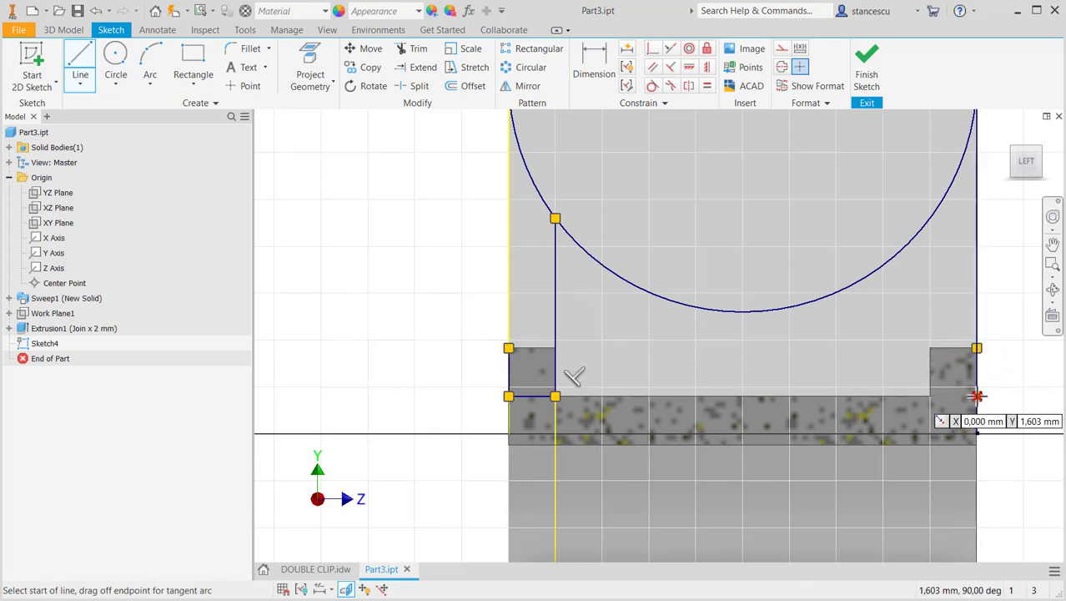
click(929, 395)
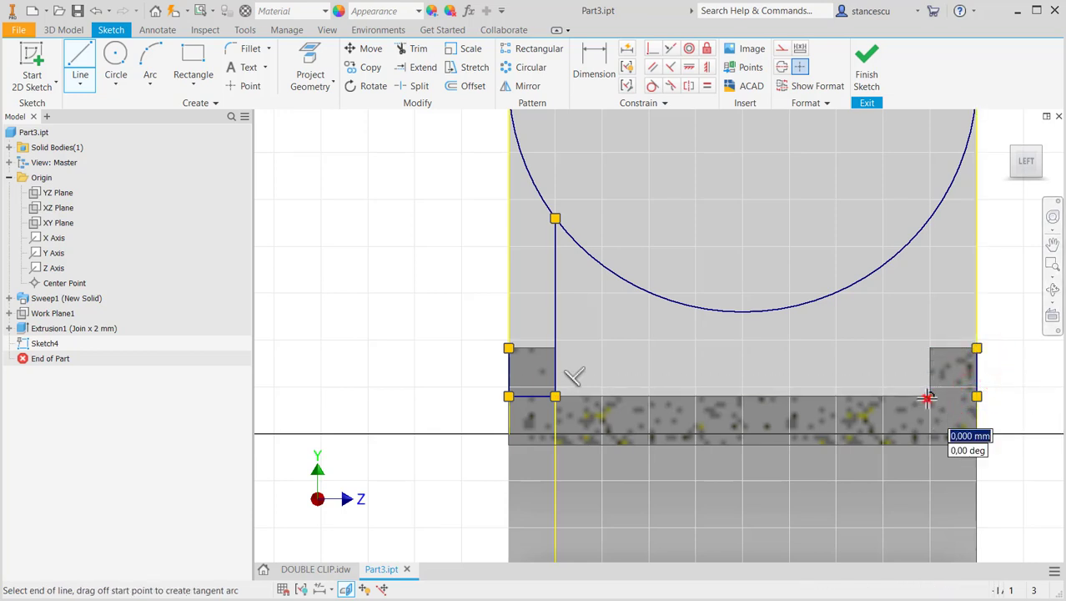
double_click(929, 219)
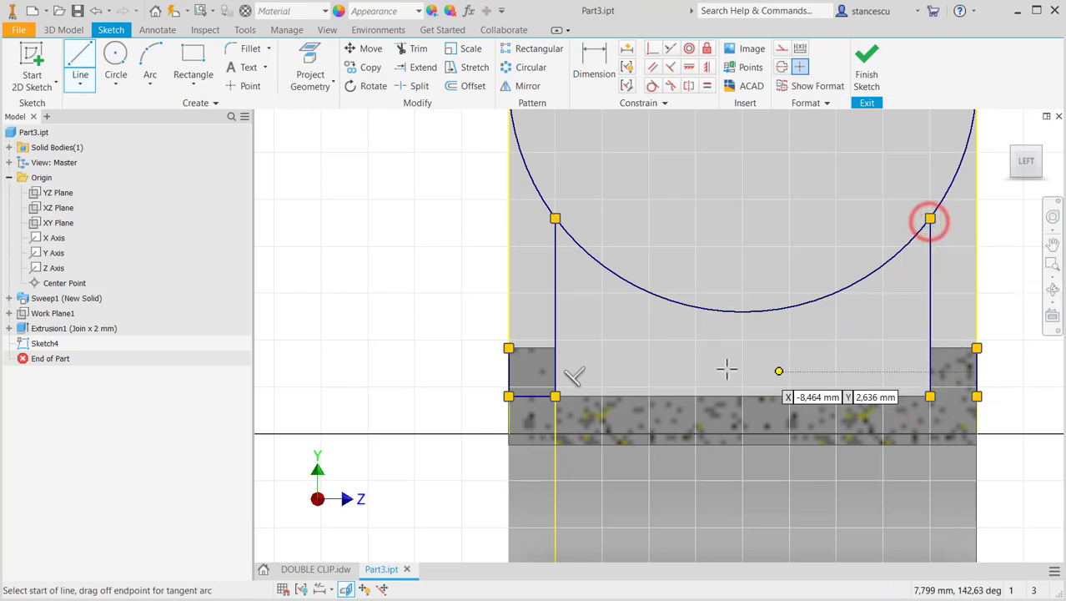
- Try trimming the circle's lower arc between the two inner vertical lines, and undo the trim
click(414, 48)
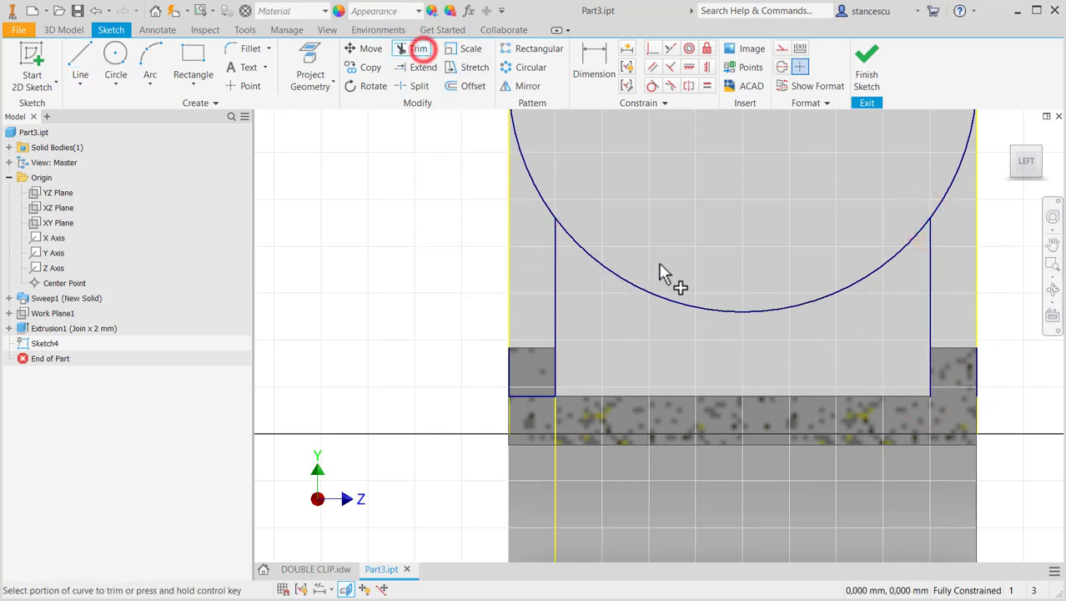
click(674, 309)
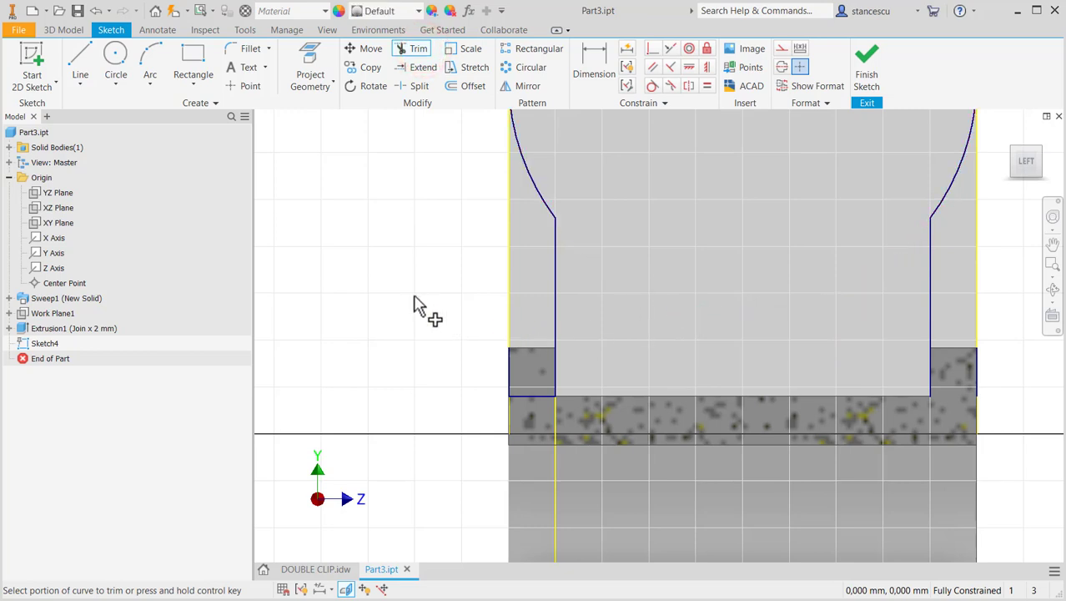
scroll(413, 309, down, 2)
middle_drag(416, 306, 492, 439)
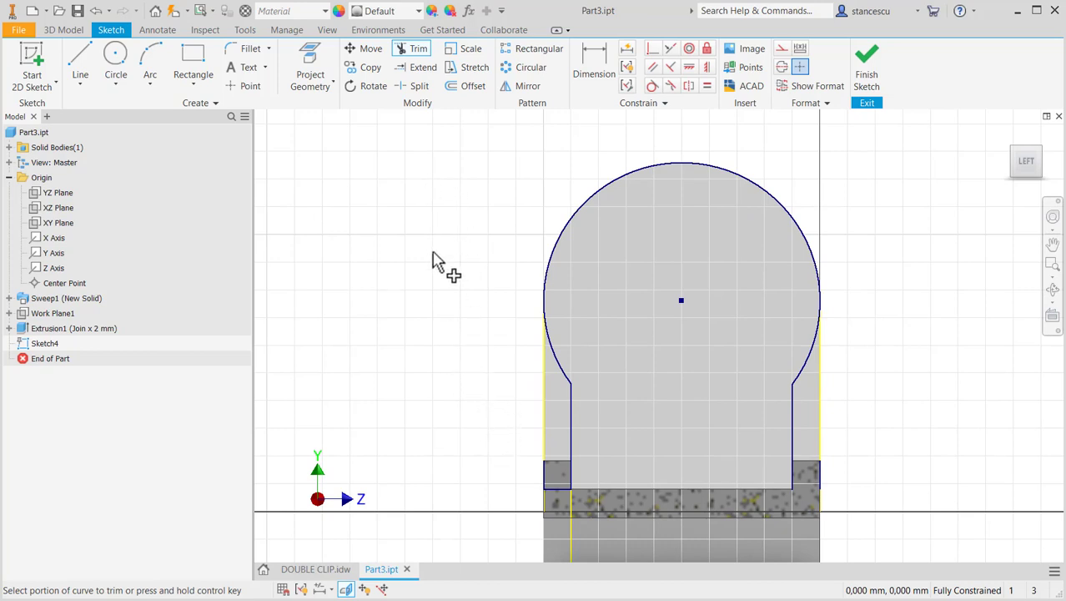
key(ctrl+z)
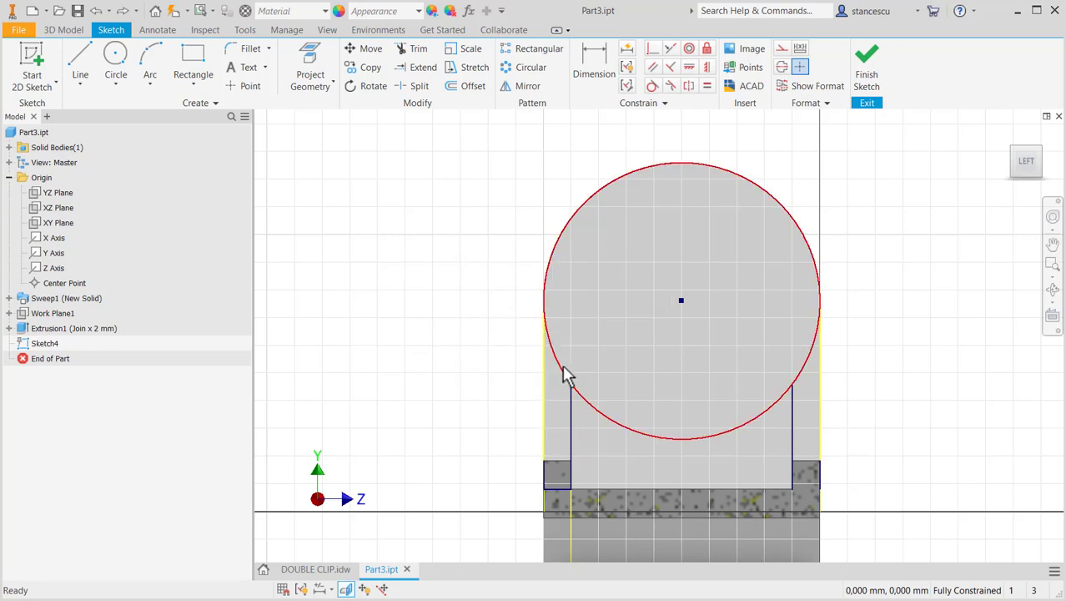
- Trim the circle's sides and upper portion, keeping only its lower arc between the two inner vertical lines
click(411, 49)
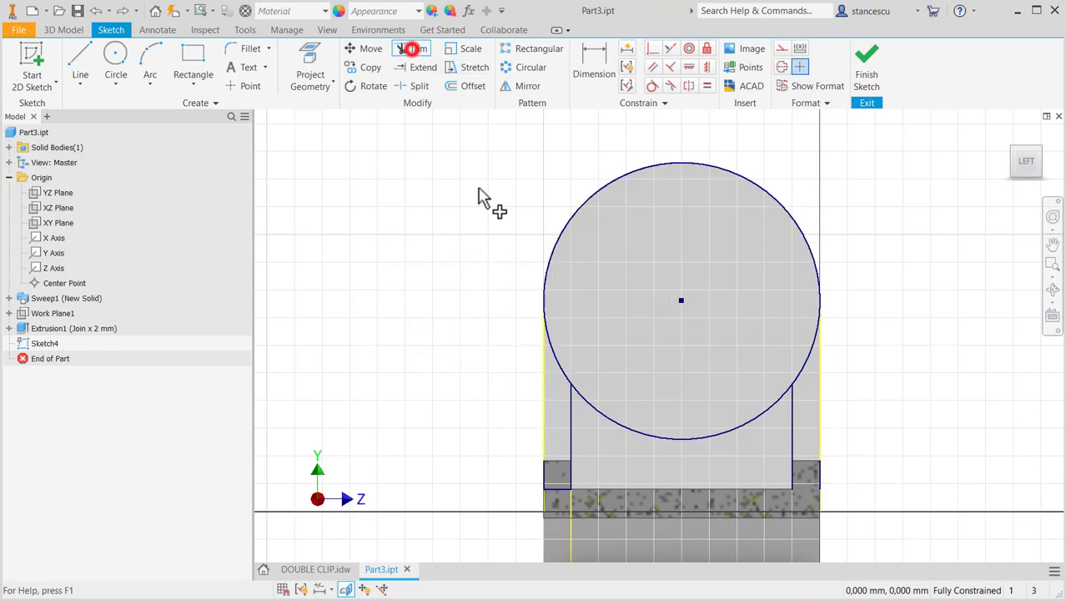
click(557, 365)
click(552, 247)
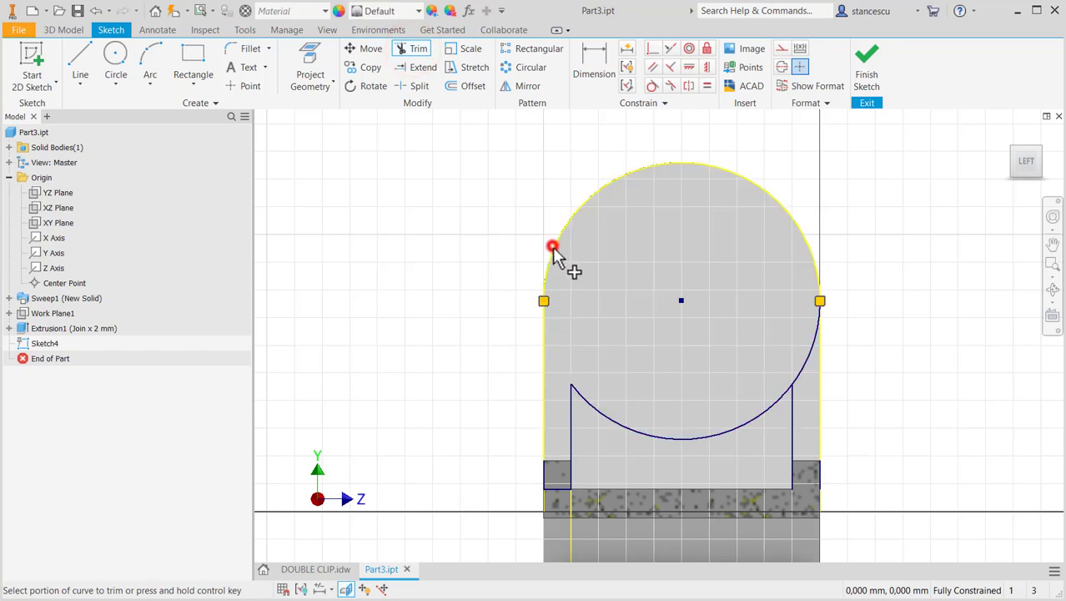
click(807, 347)
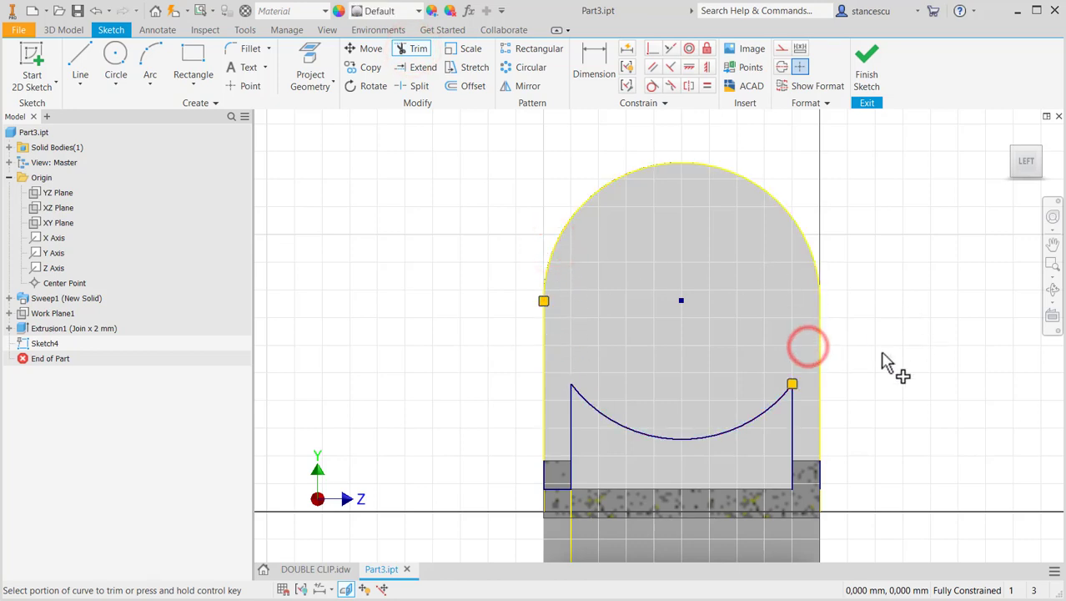
key(Escape)
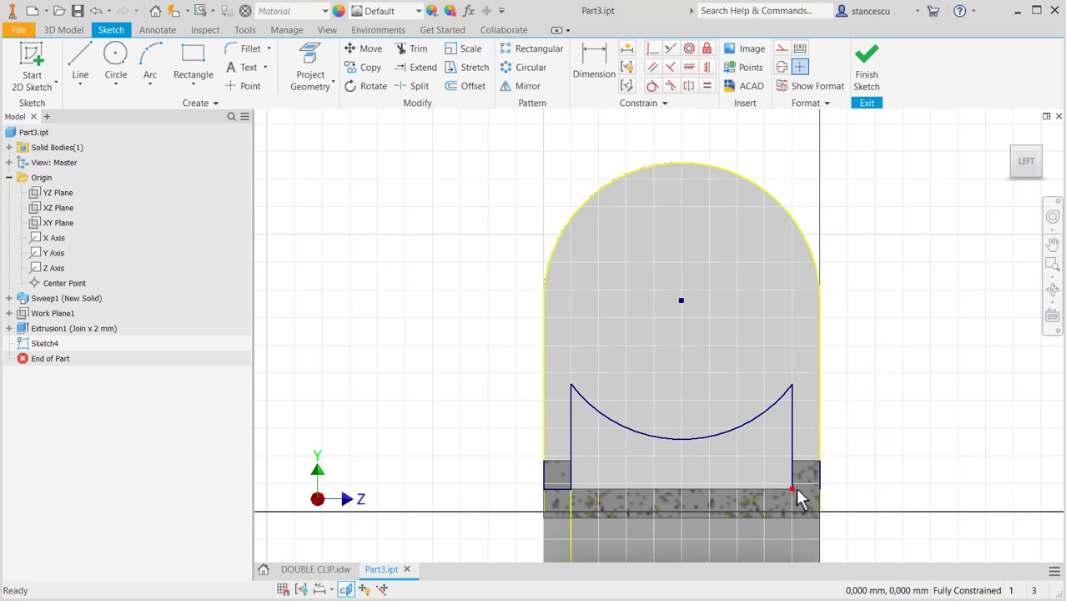
- Close the profile with a horizontal line from the positive-Z channel's inner corner to the flange's outer edge, and finish the sketch
scroll(799, 494, up, 5)
scroll(799, 494, down, 5)
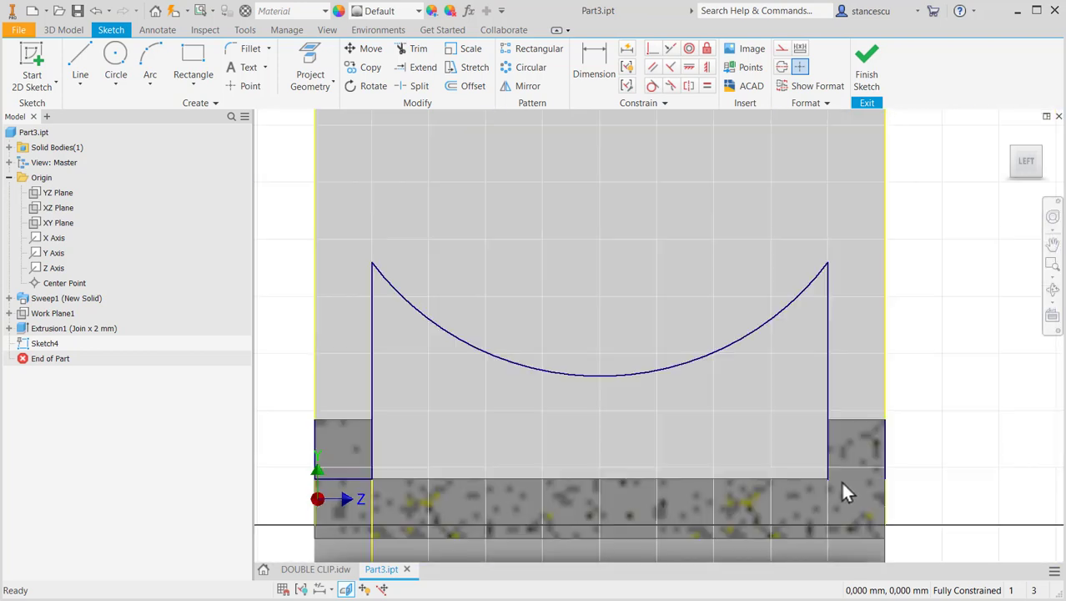
click(80, 63)
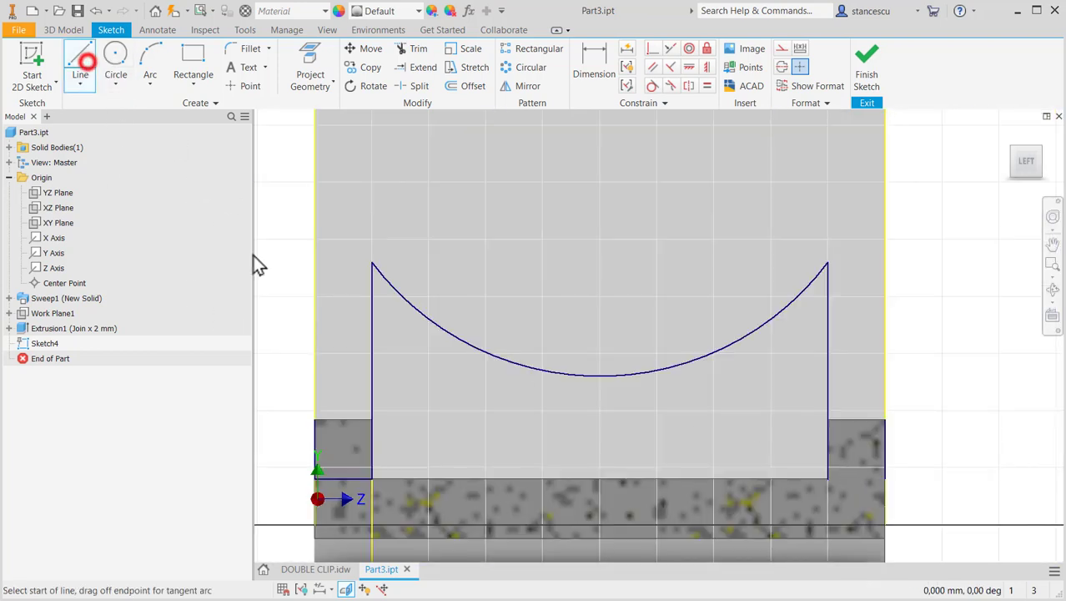
click(828, 478)
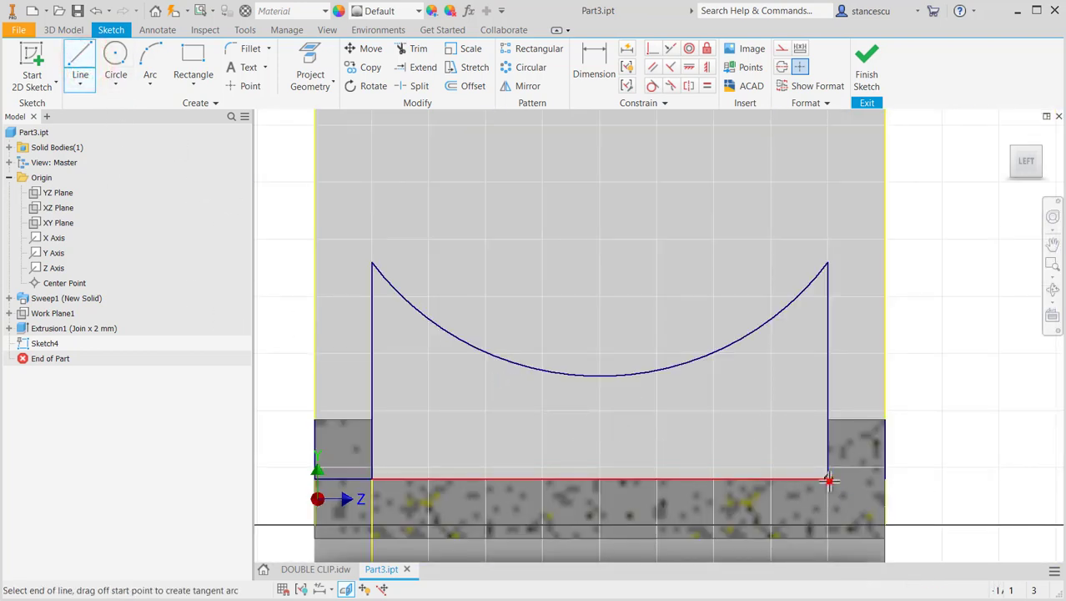
double_click(885, 479)
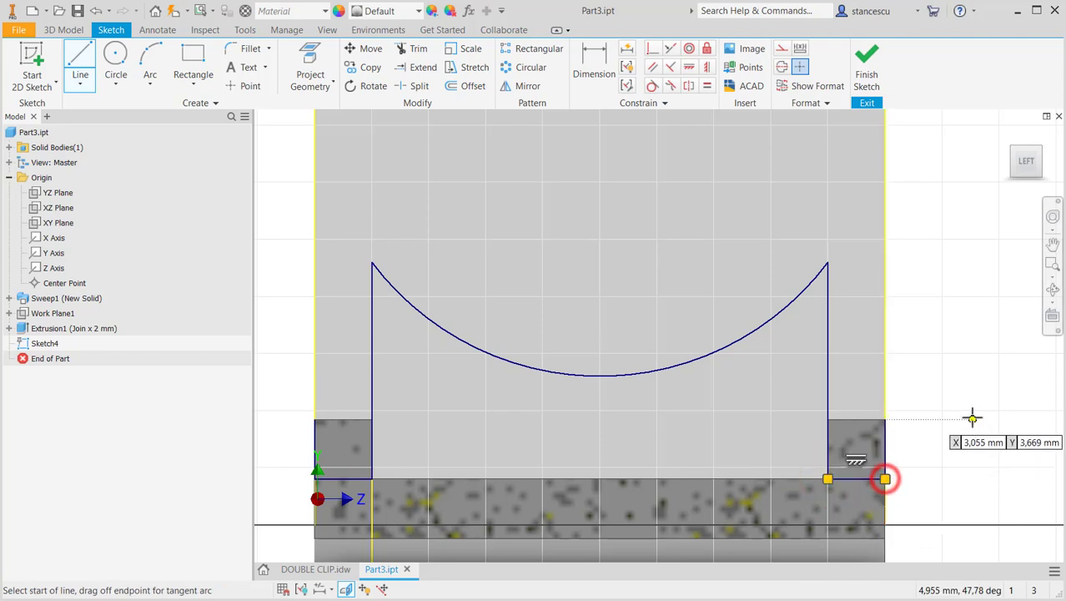
key(Escape)
scroll(963, 400, down, 5)
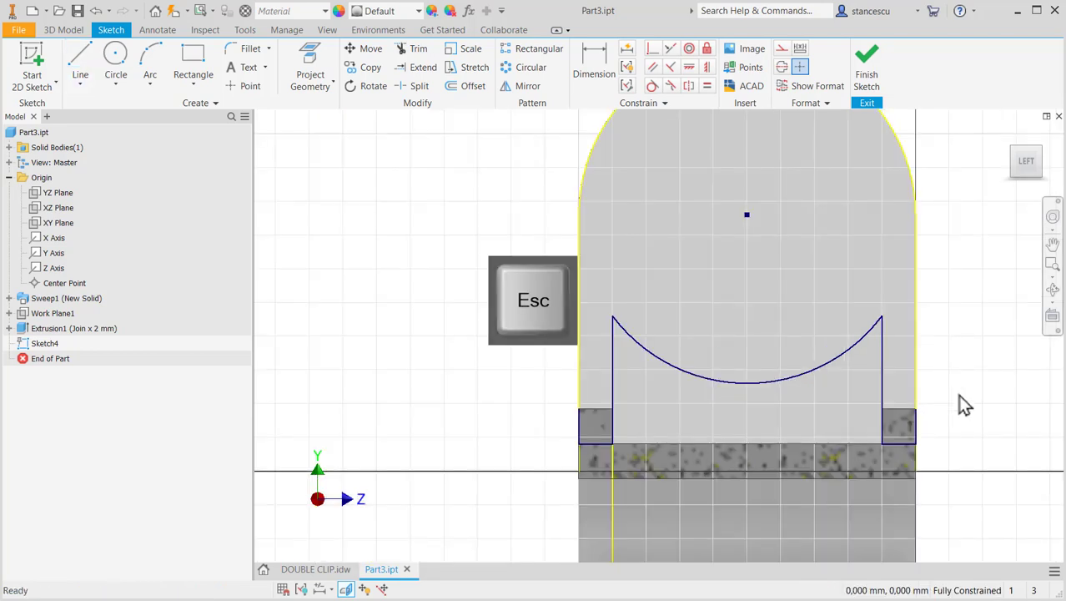
click(866, 74)
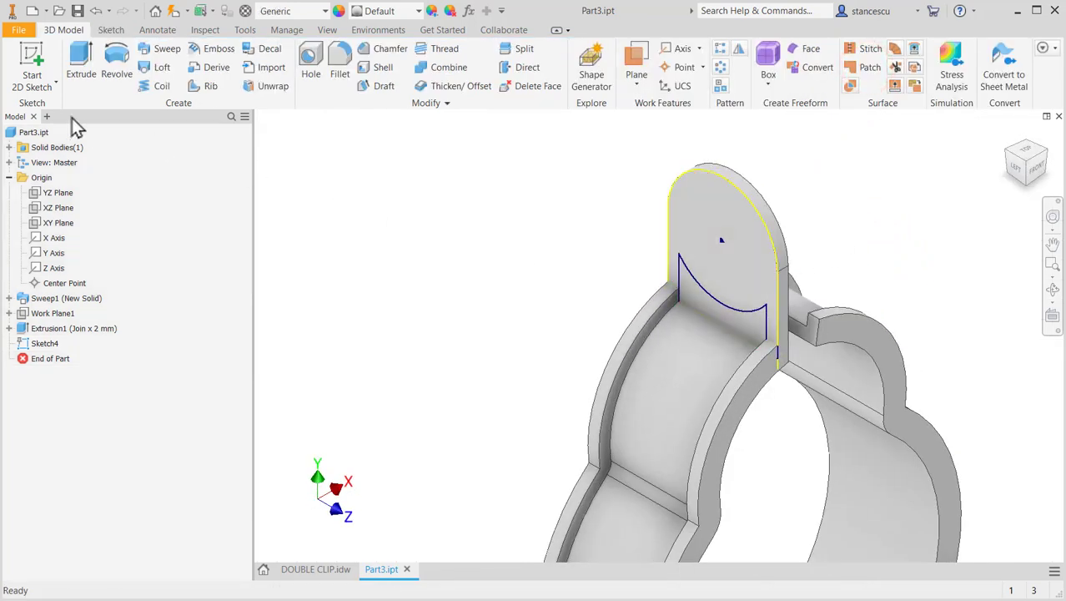
- Extrude the curved lug profile outward by 4-2 mm, joining it to the body
click(80, 65)
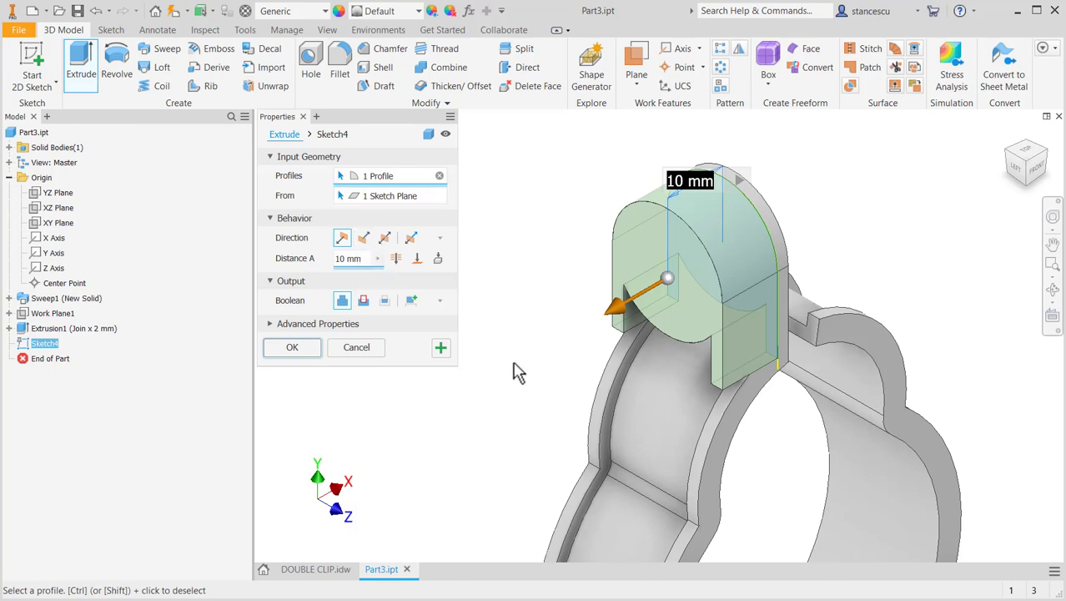
text(4-2)
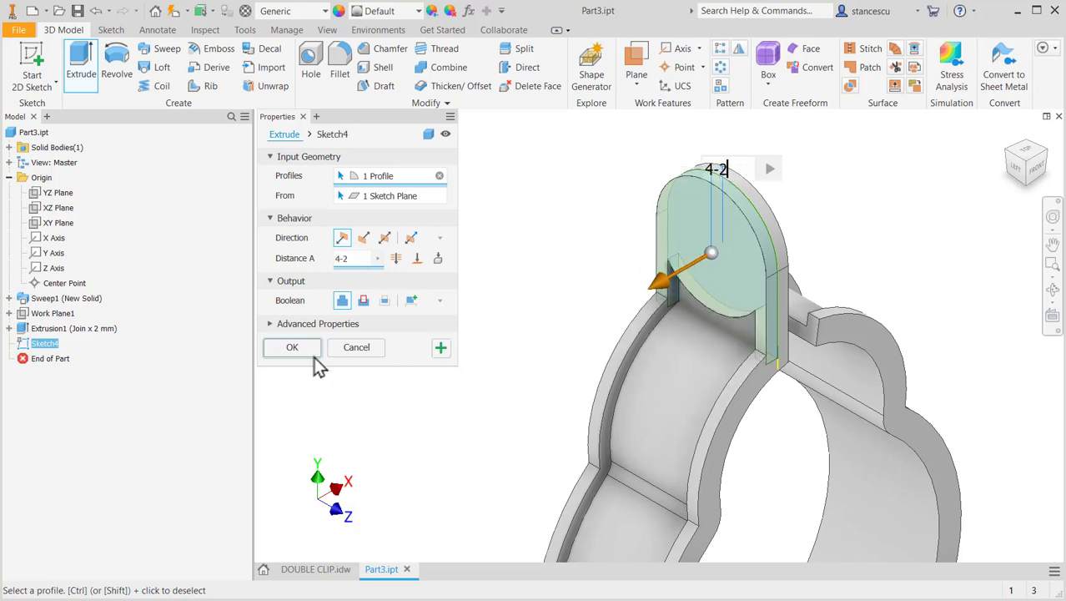
click(292, 347)
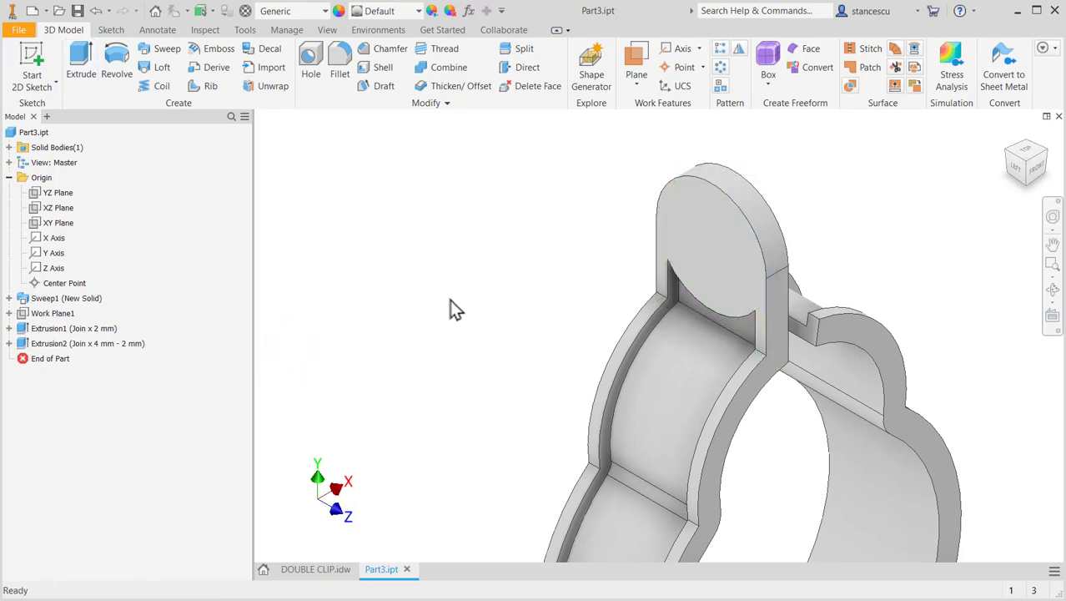
- Mirror both lug extrusions, Extrusion1 and Extrusion2, about the YZ plane to form the opposite lug
click(737, 51)
click(68, 345)
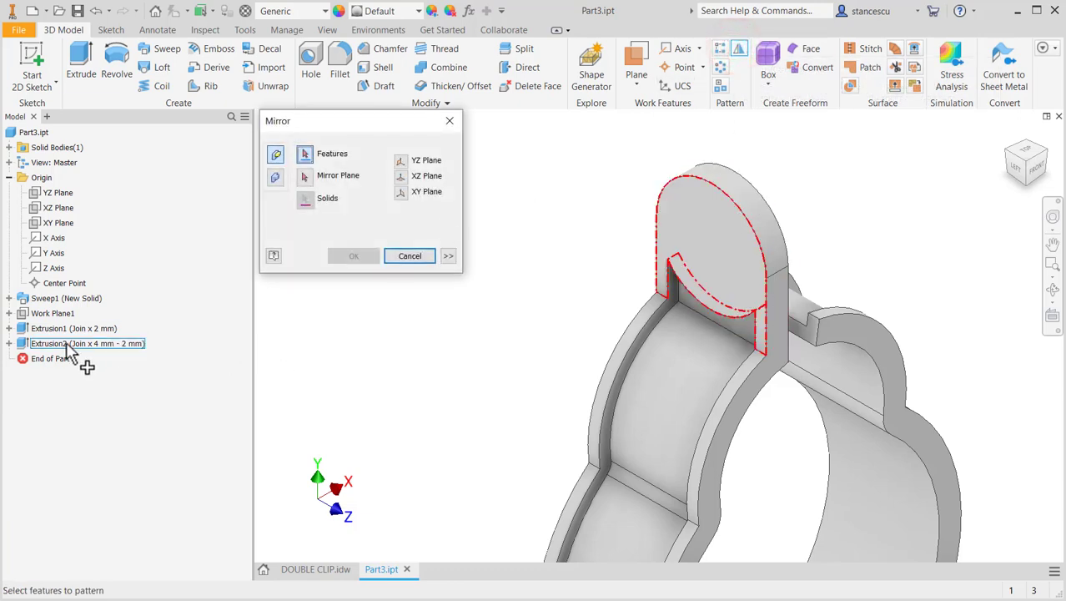
click(50, 328)
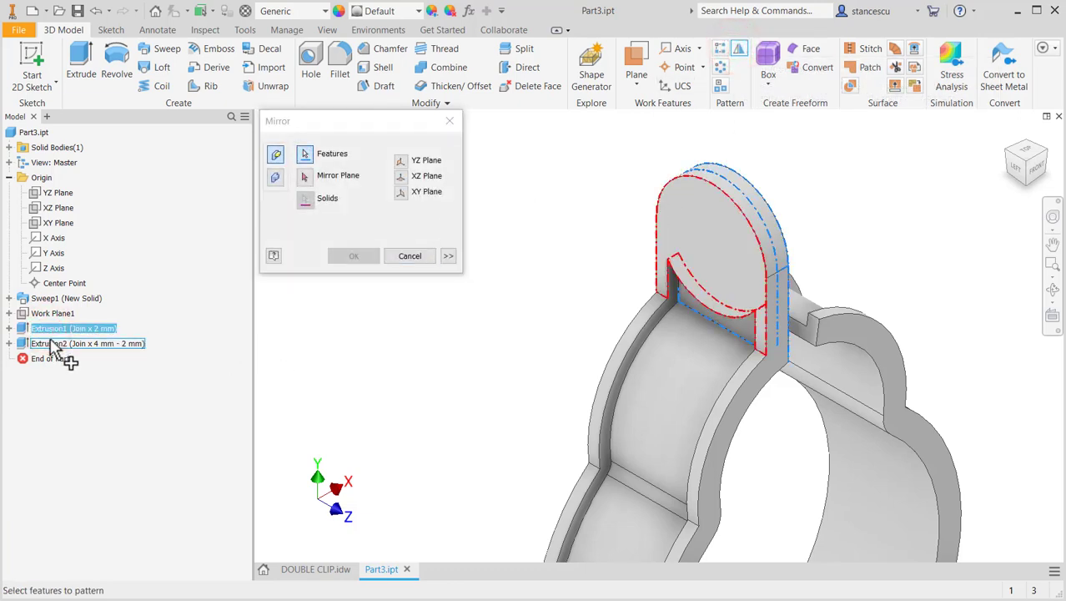
click(53, 348)
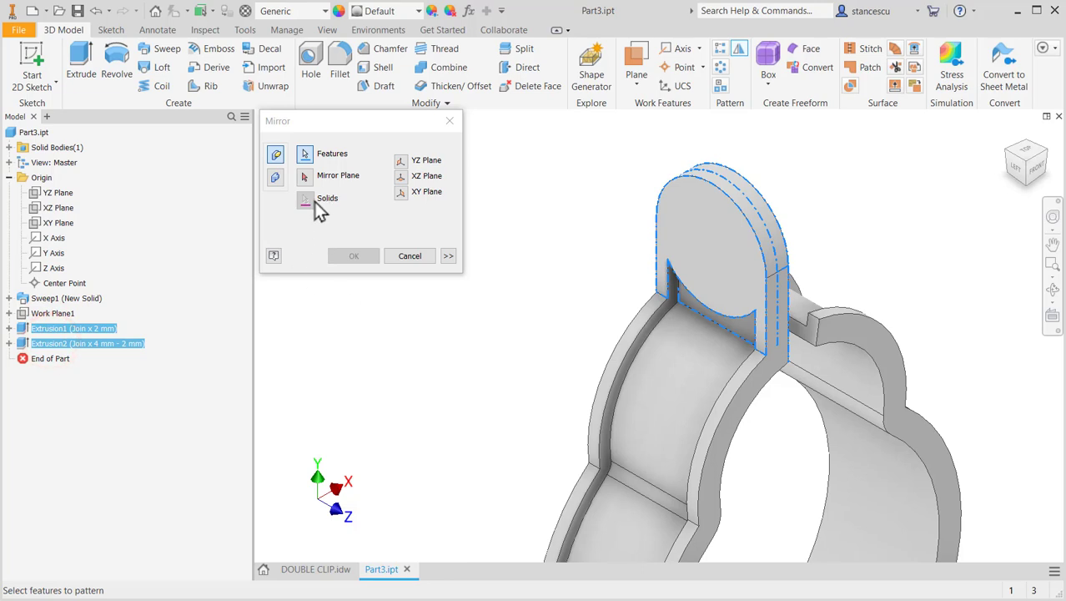
click(304, 177)
click(58, 193)
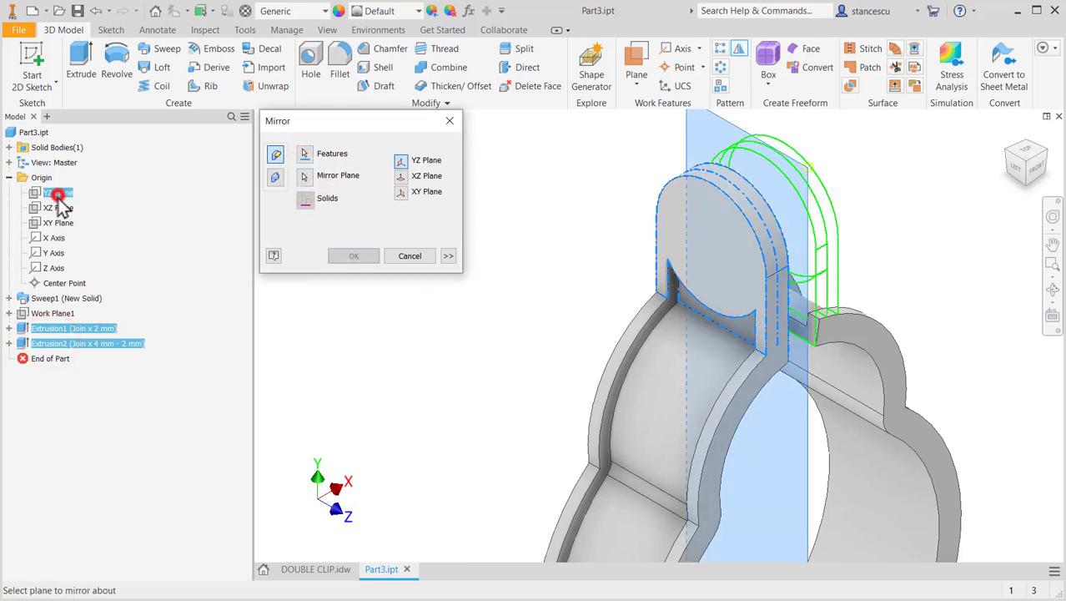
click(351, 257)
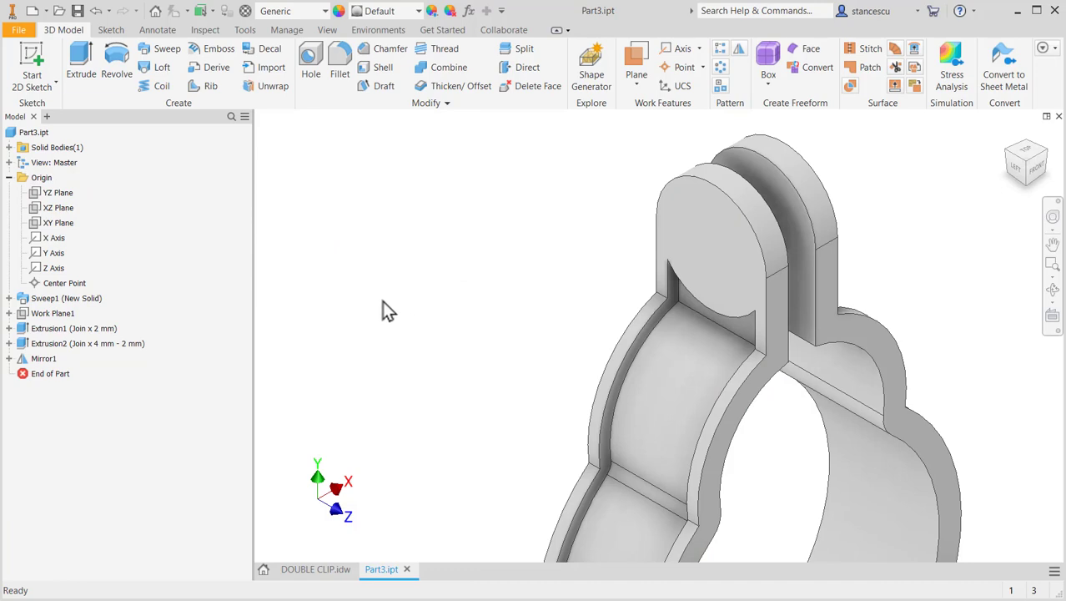
- Check the lug hole in the drawing and cut a simple 15 mm through-all hole concentric with the lug's rounded end, passing through both lugs
click(308, 569)
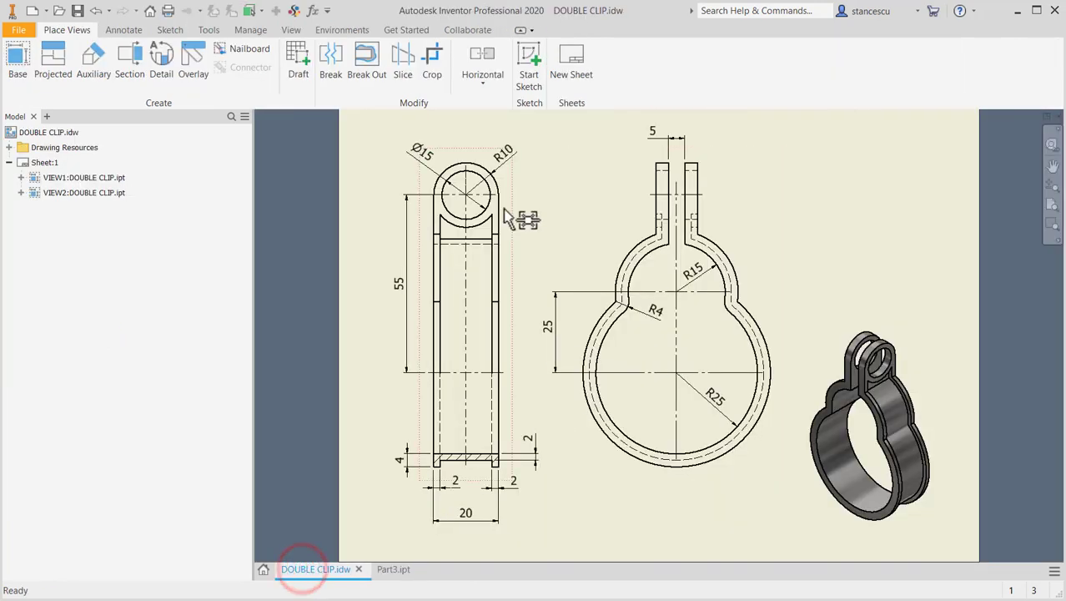
click(395, 572)
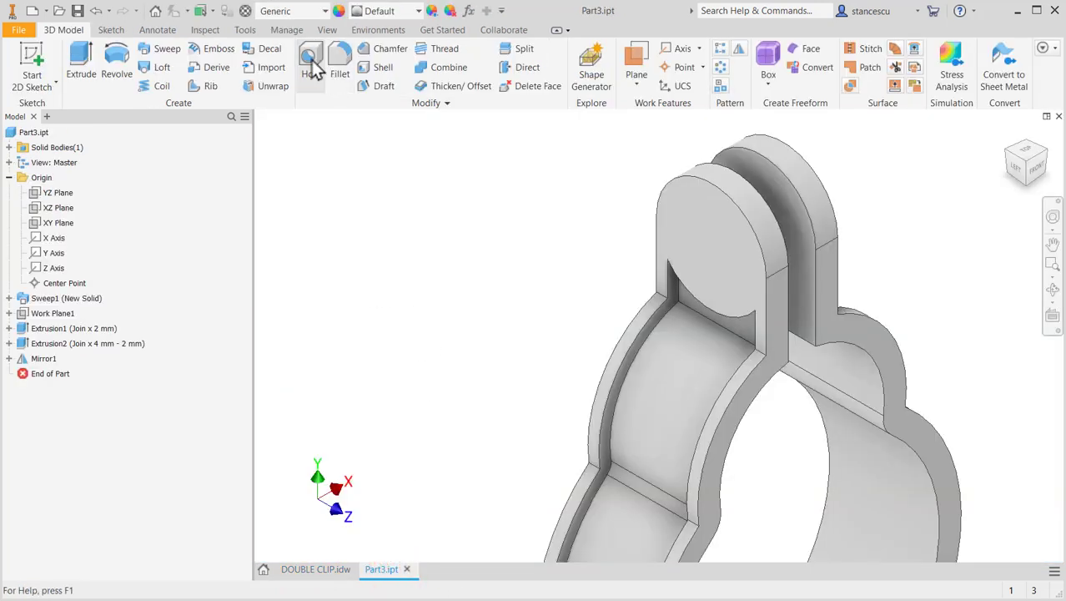
click(310, 57)
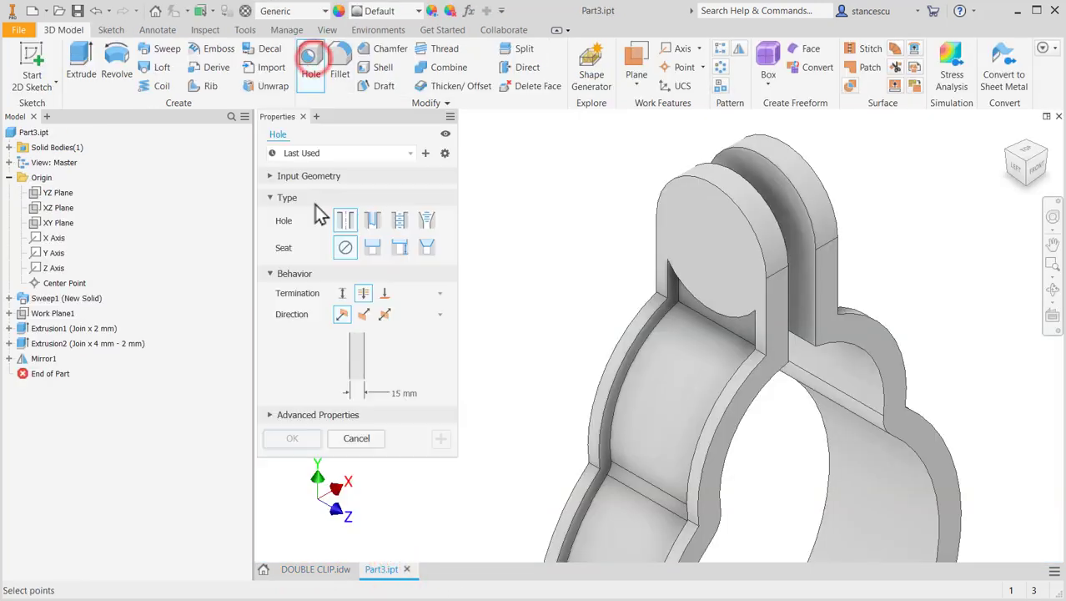
click(715, 267)
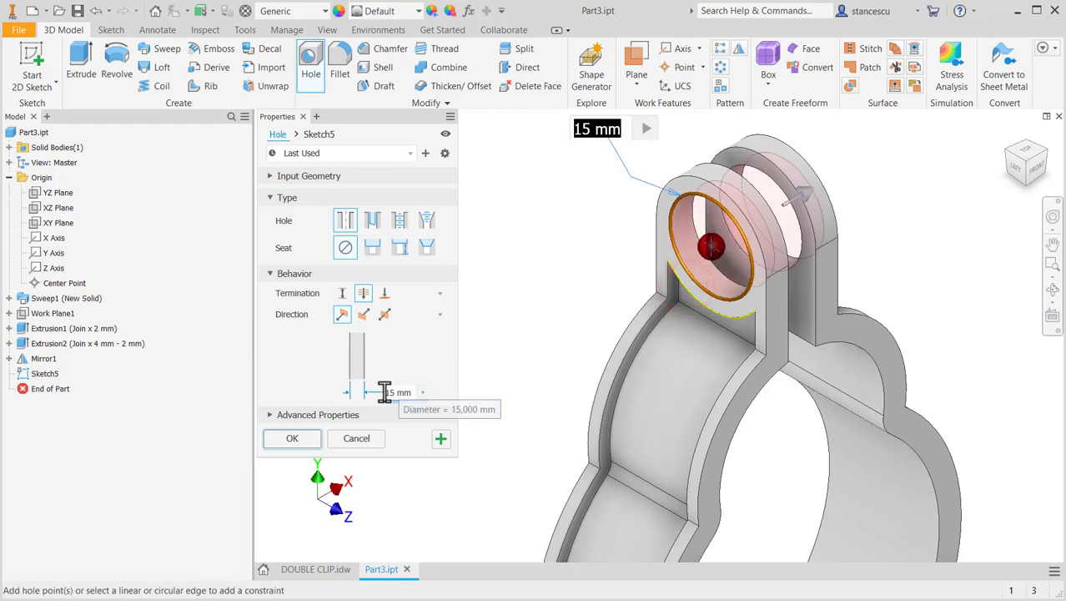
click(292, 439)
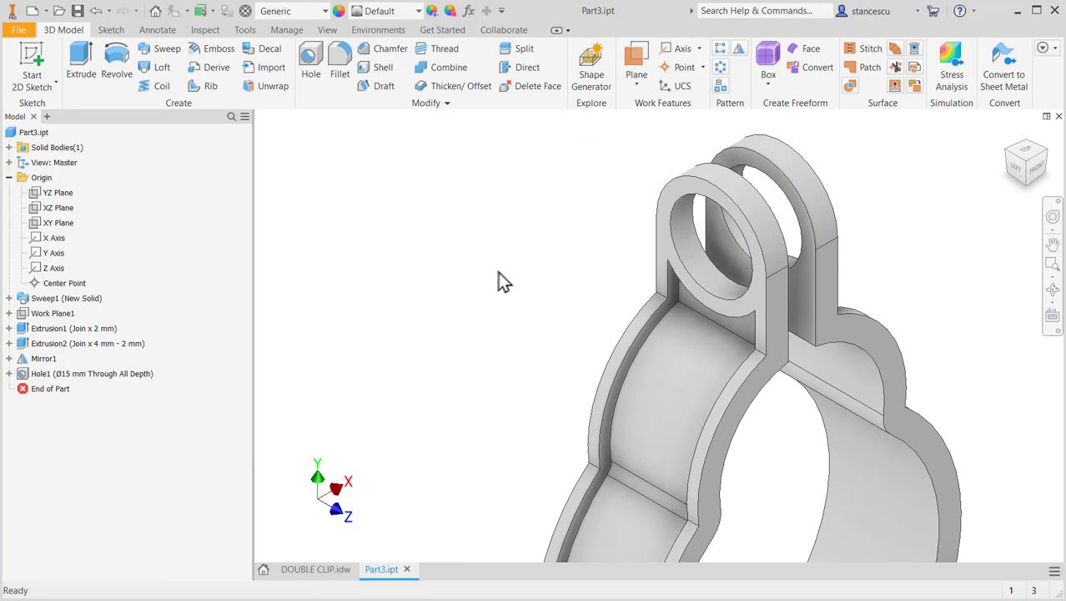
key(F6)
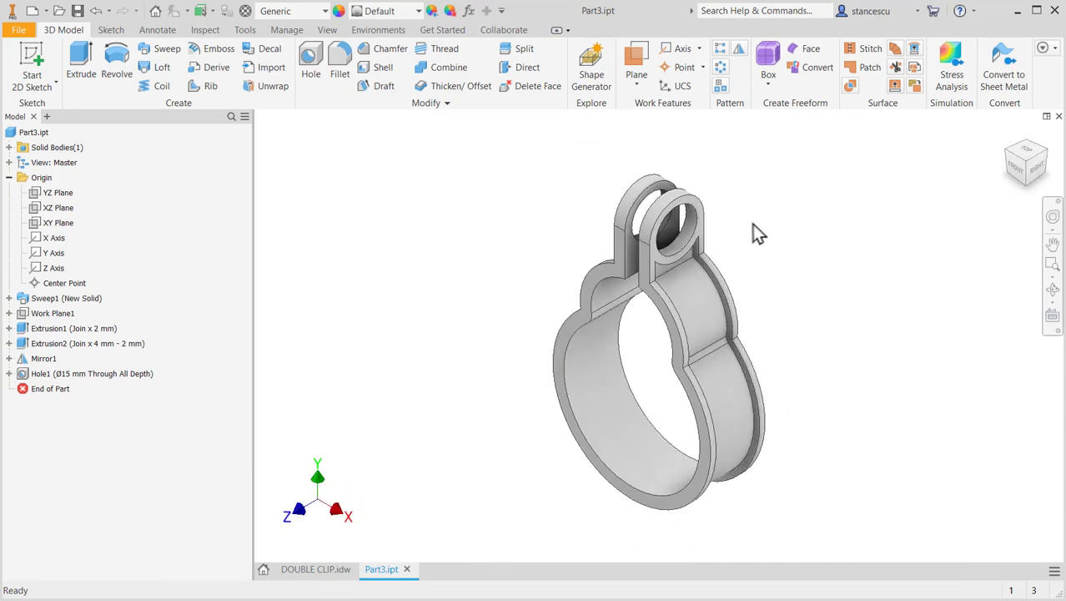
- Compare the finished model with the DOUBLE CLIP drawing and assign the Steel, Carbon material to the part
click(313, 571)
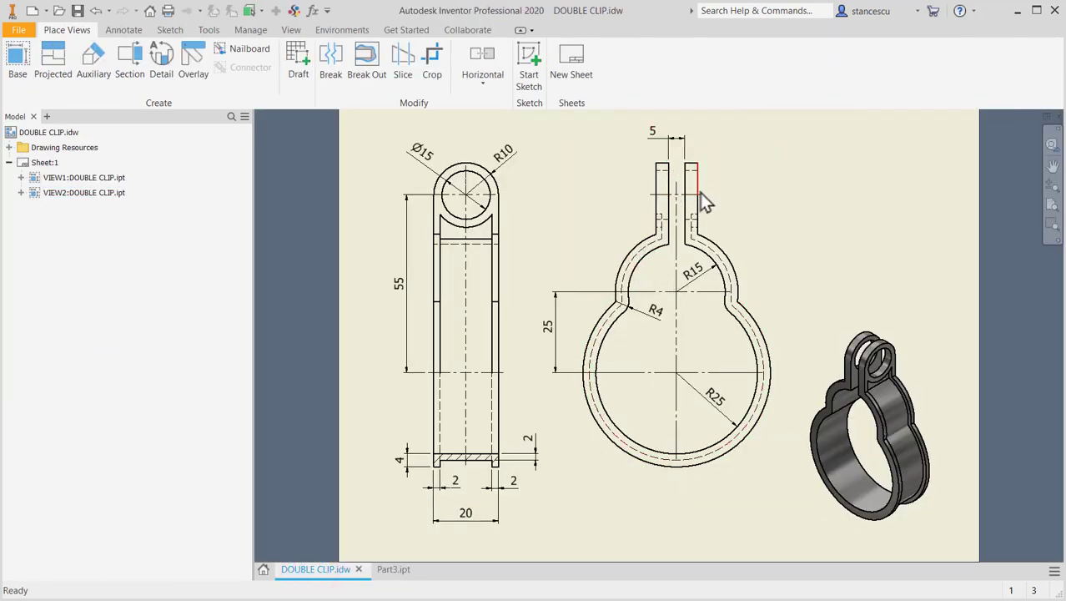
click(385, 569)
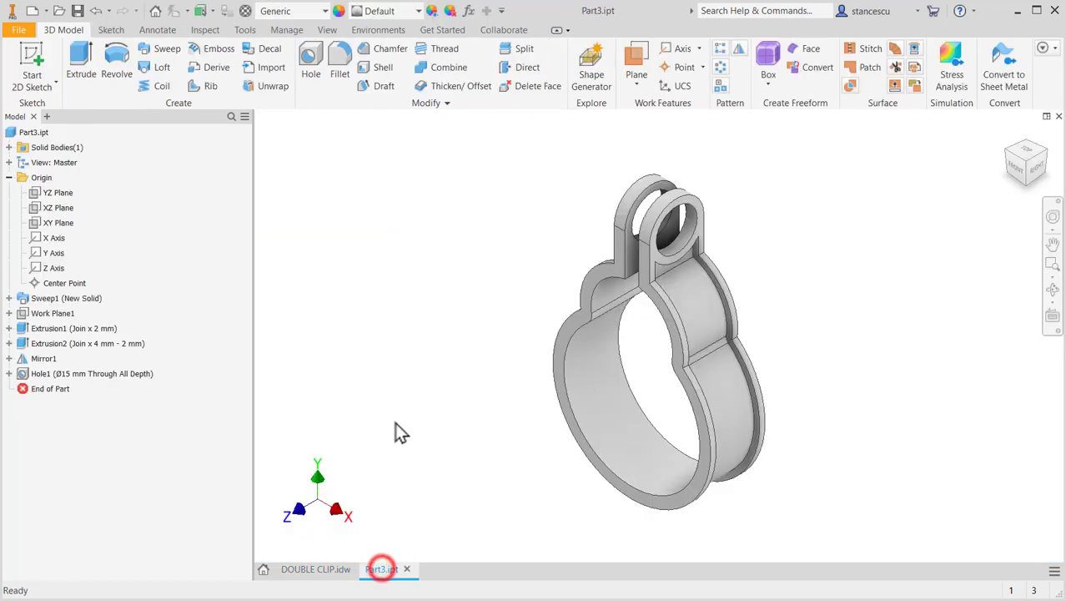
click(296, 12)
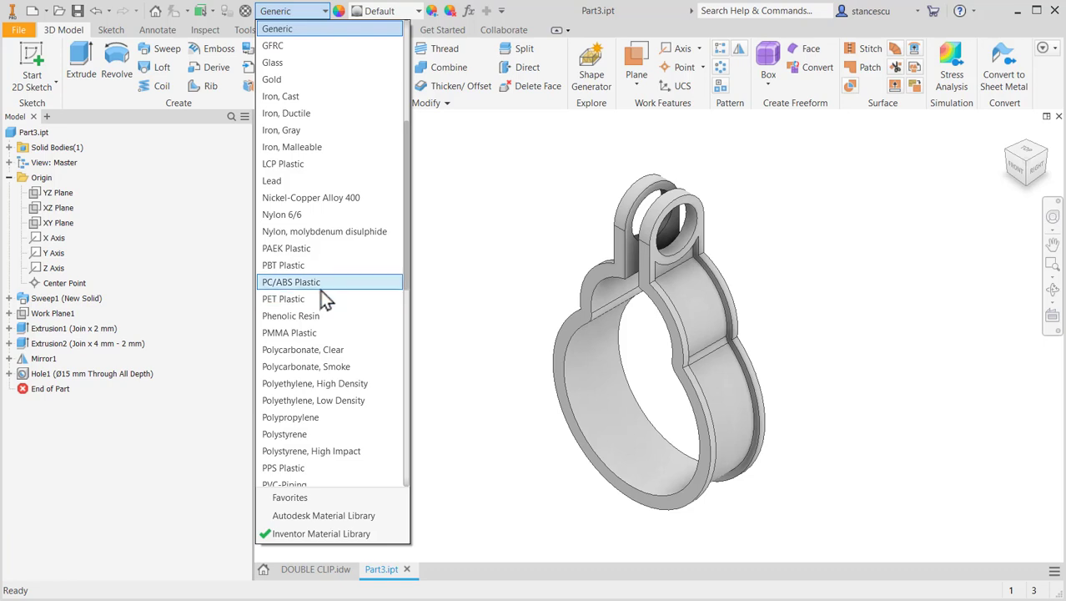
scroll(321, 293, down, 7)
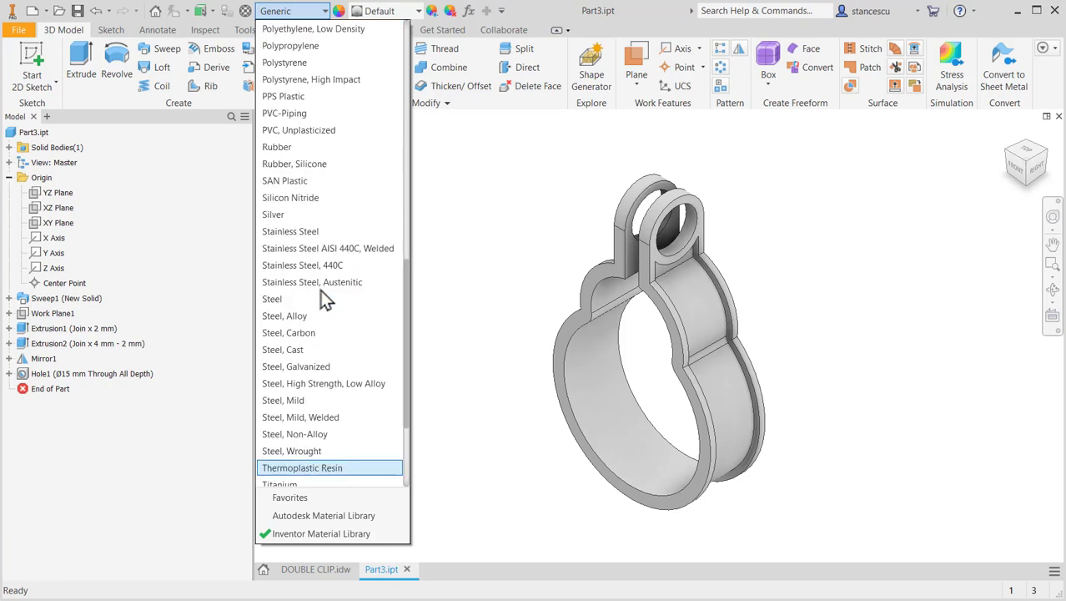
click(300, 335)
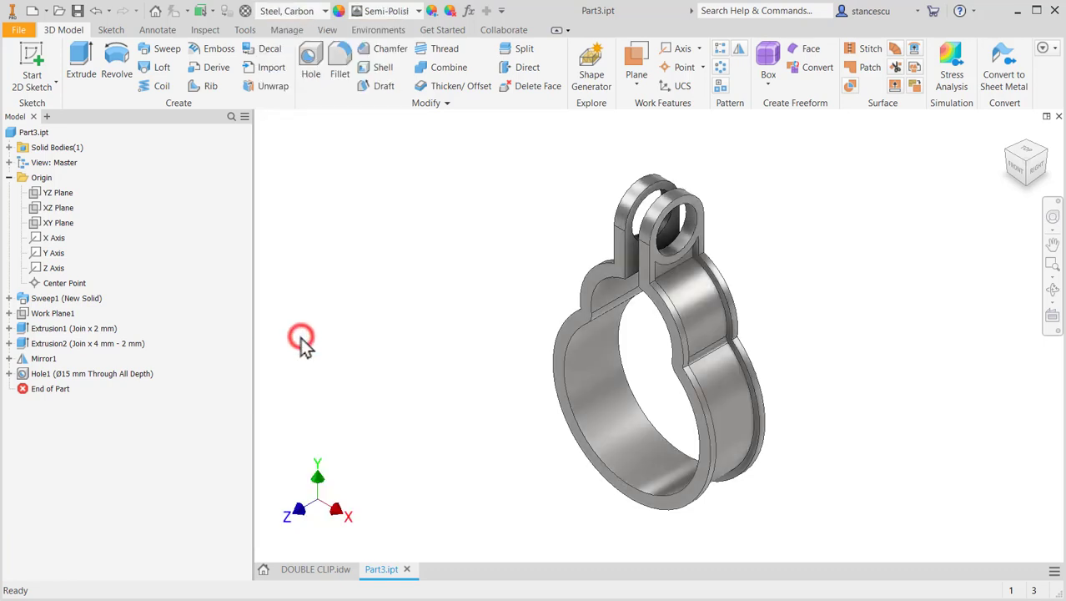
- Change the part's appearance to Steel - Polished from the Inventor Material Library
click(422, 13)
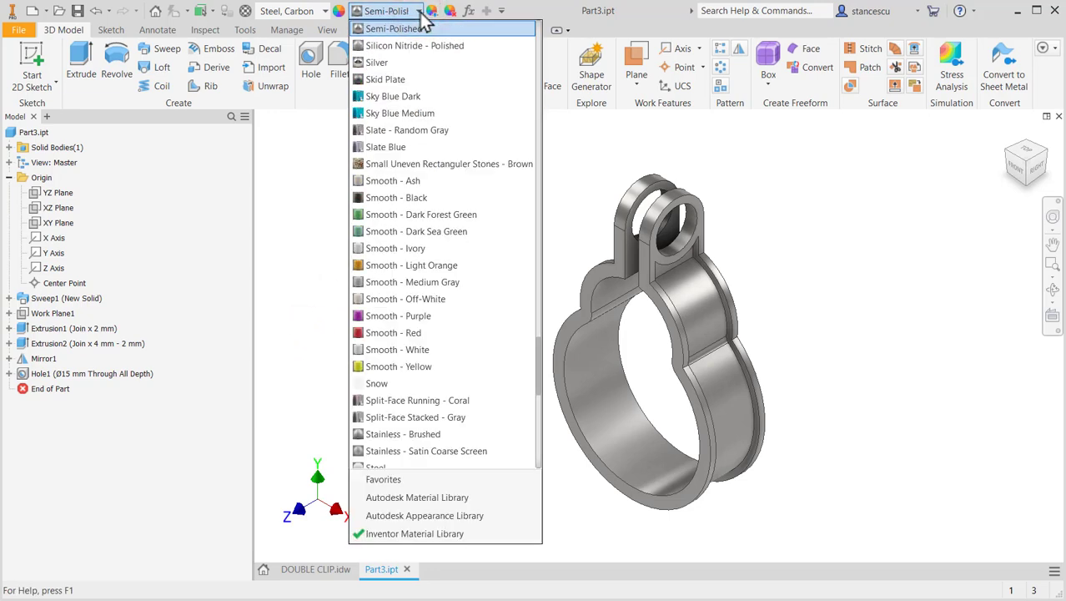
scroll(414, 87, up, 1)
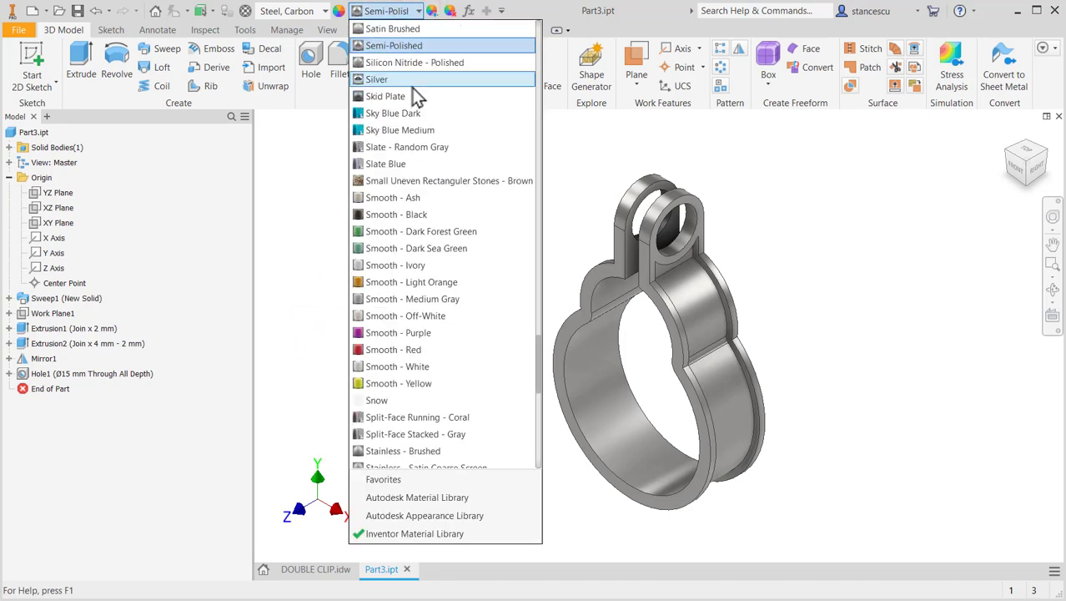
scroll(415, 101, down, 6)
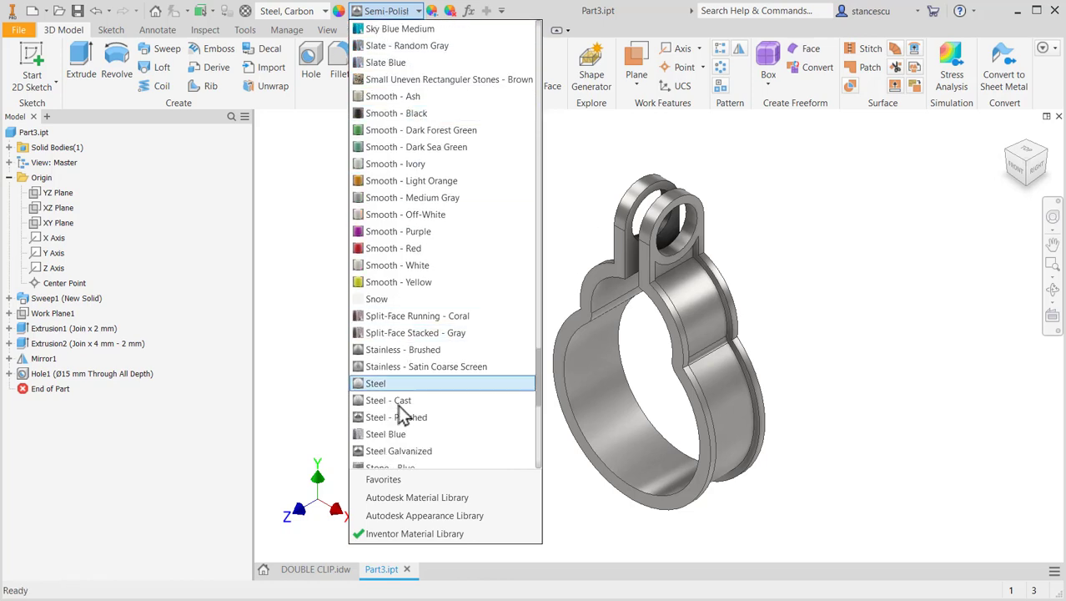
click(398, 422)
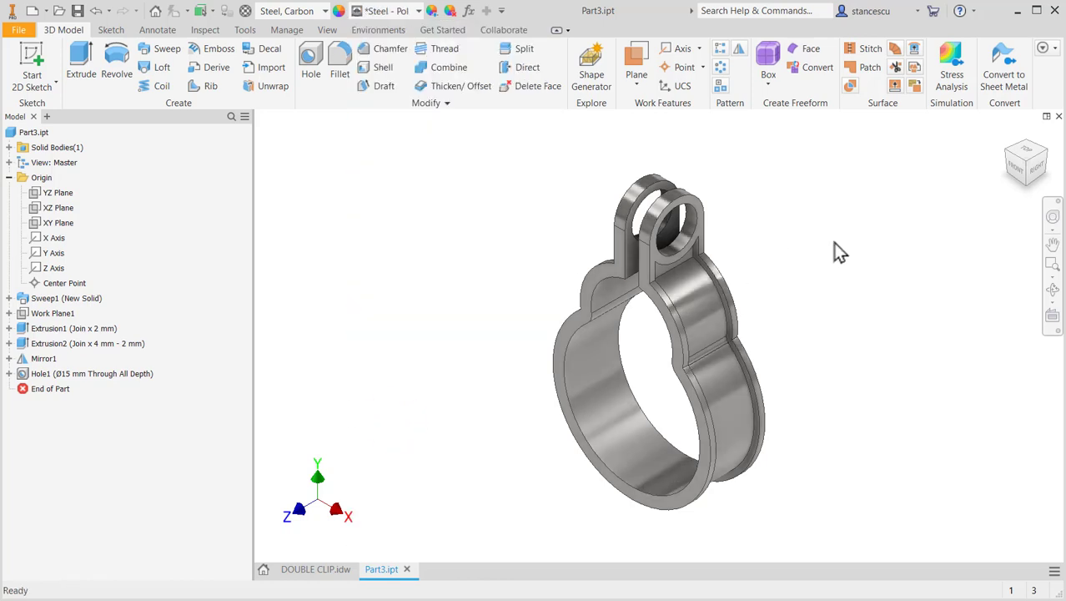
- Calculate the part's physical properties in its iProperties and examine the mass, area and volume
right_click(13, 136)
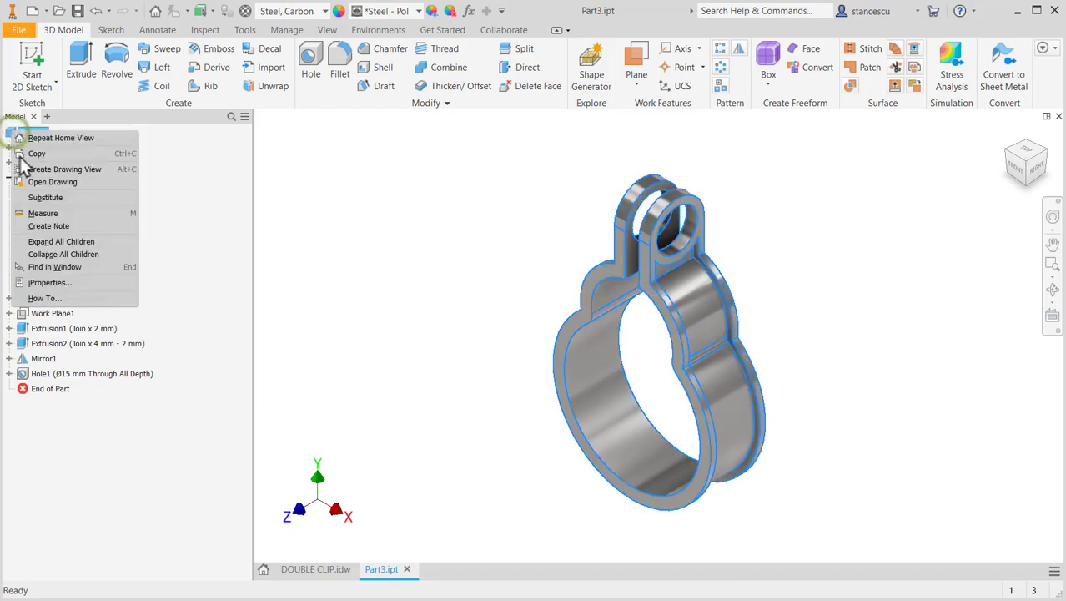
click(72, 283)
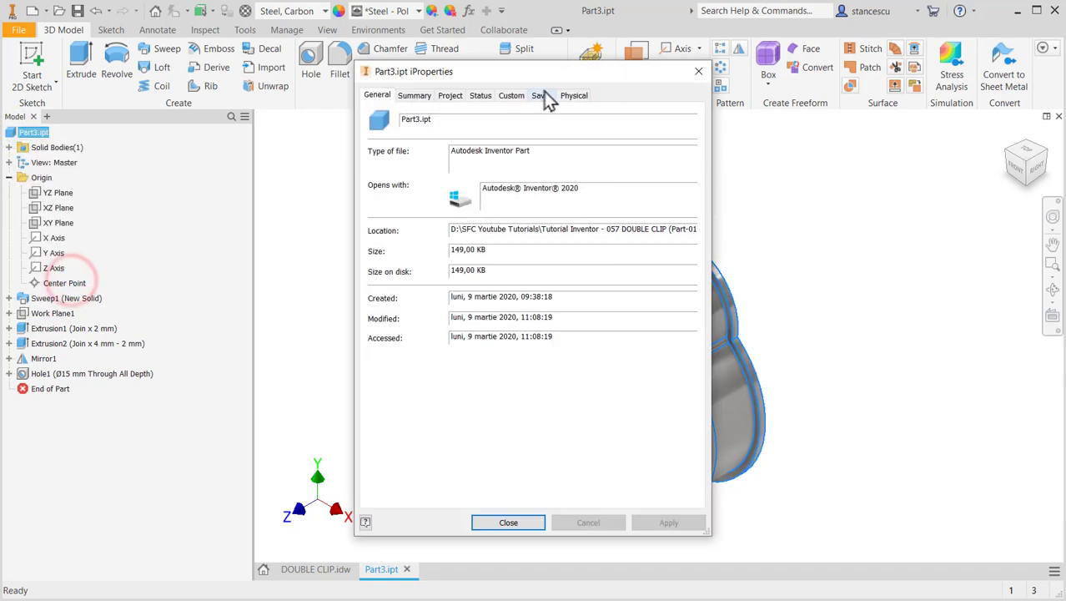
click(572, 99)
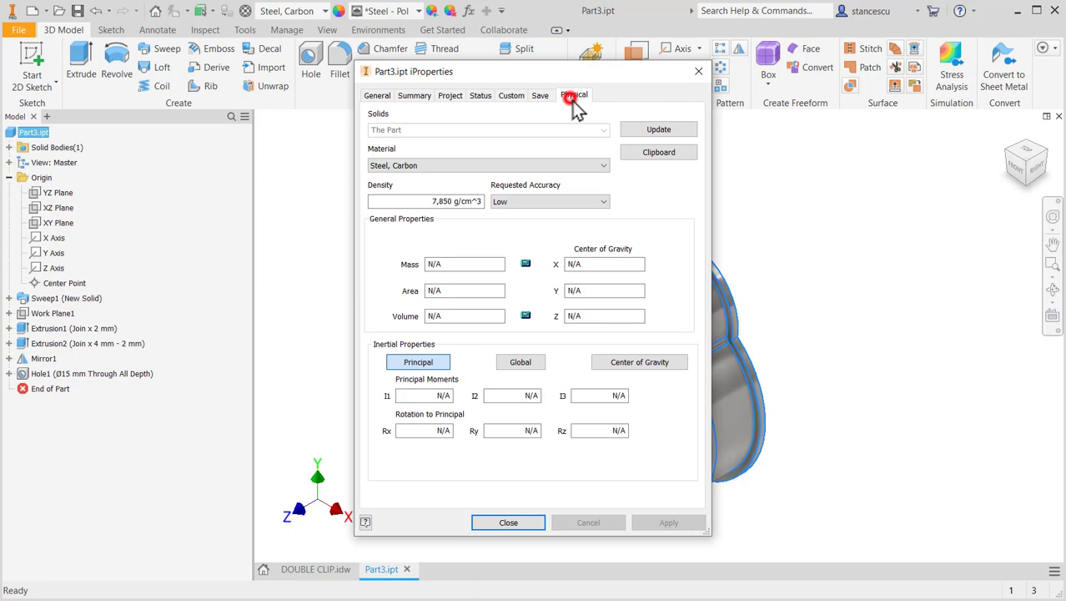
click(648, 130)
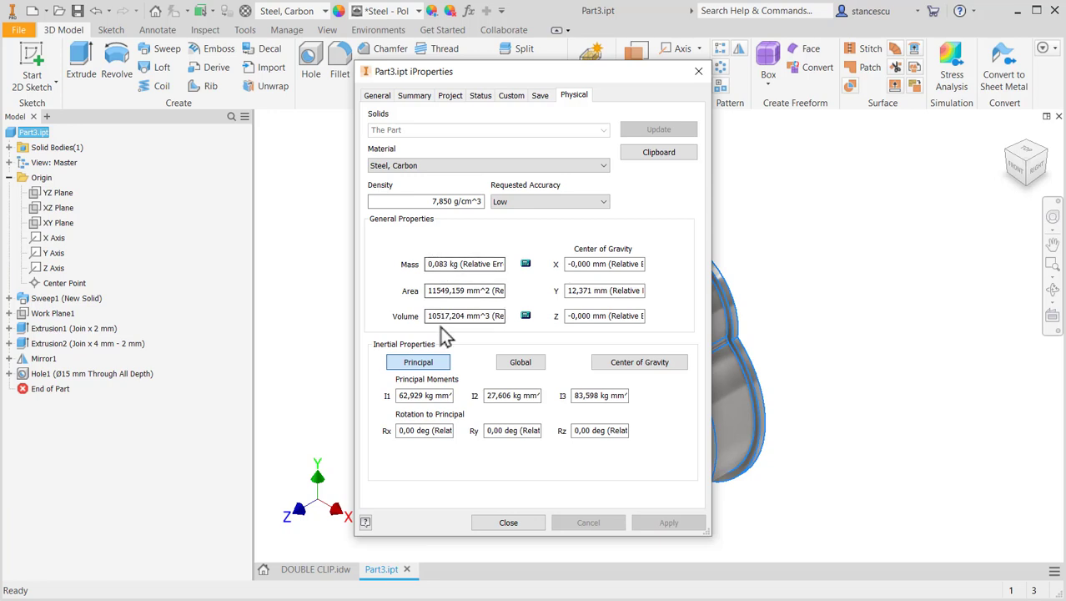
click(516, 524)
click(884, 260)
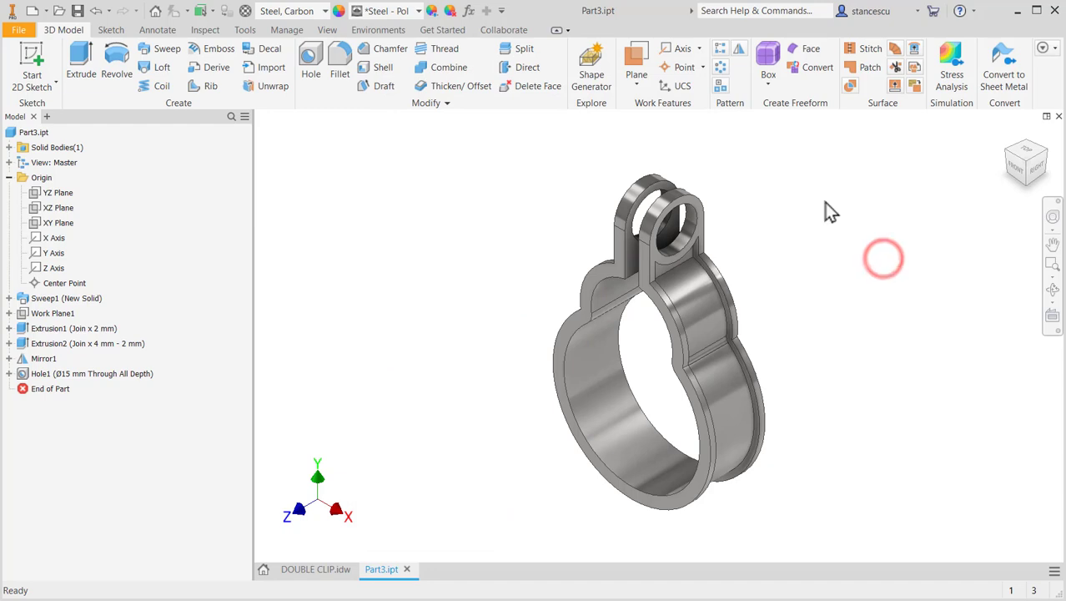